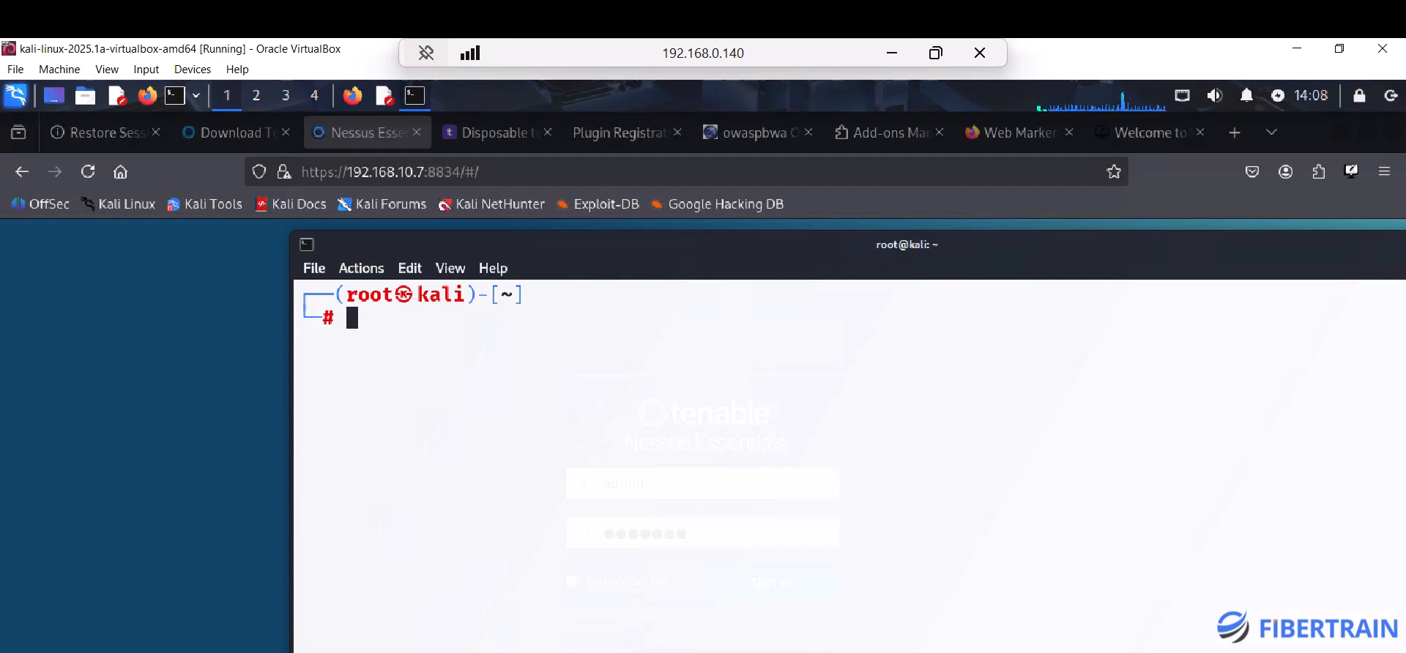
Step: Switch to the kali-linux-2025.2 virtual machine and view the Nessus event log in its About settings
key(alt+Tab)
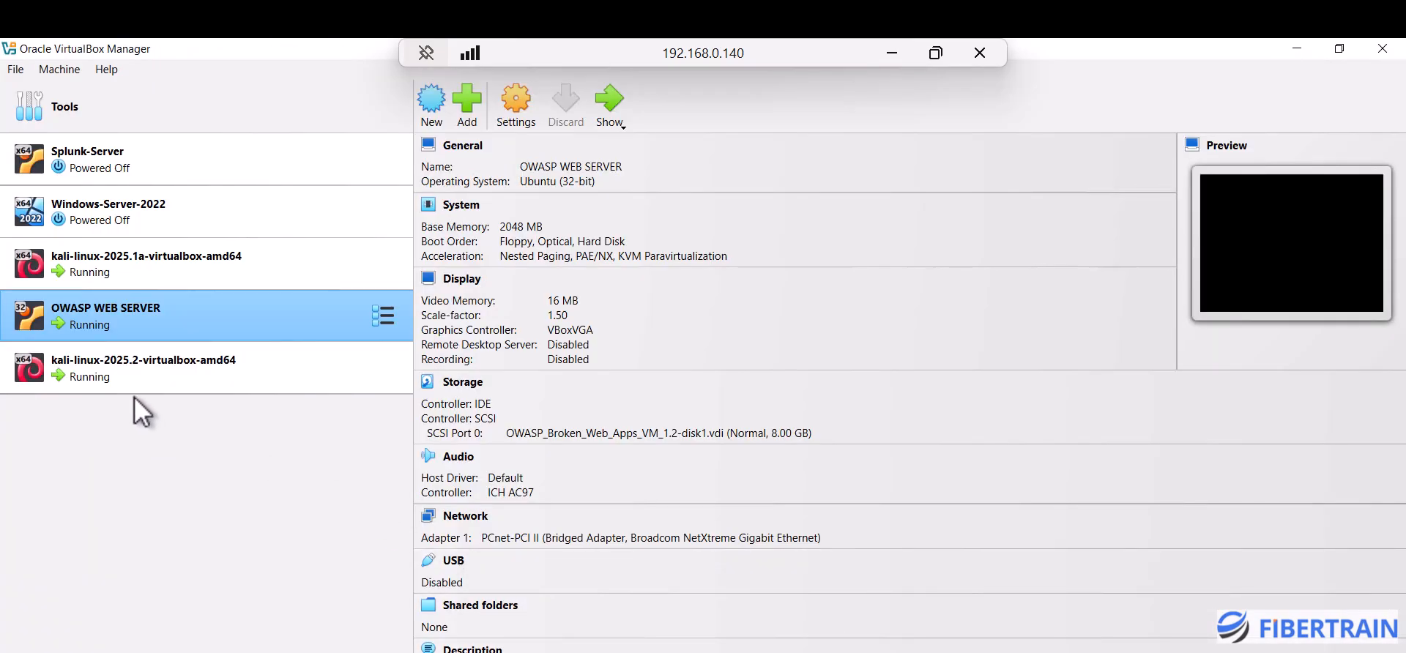
double_click(108, 371)
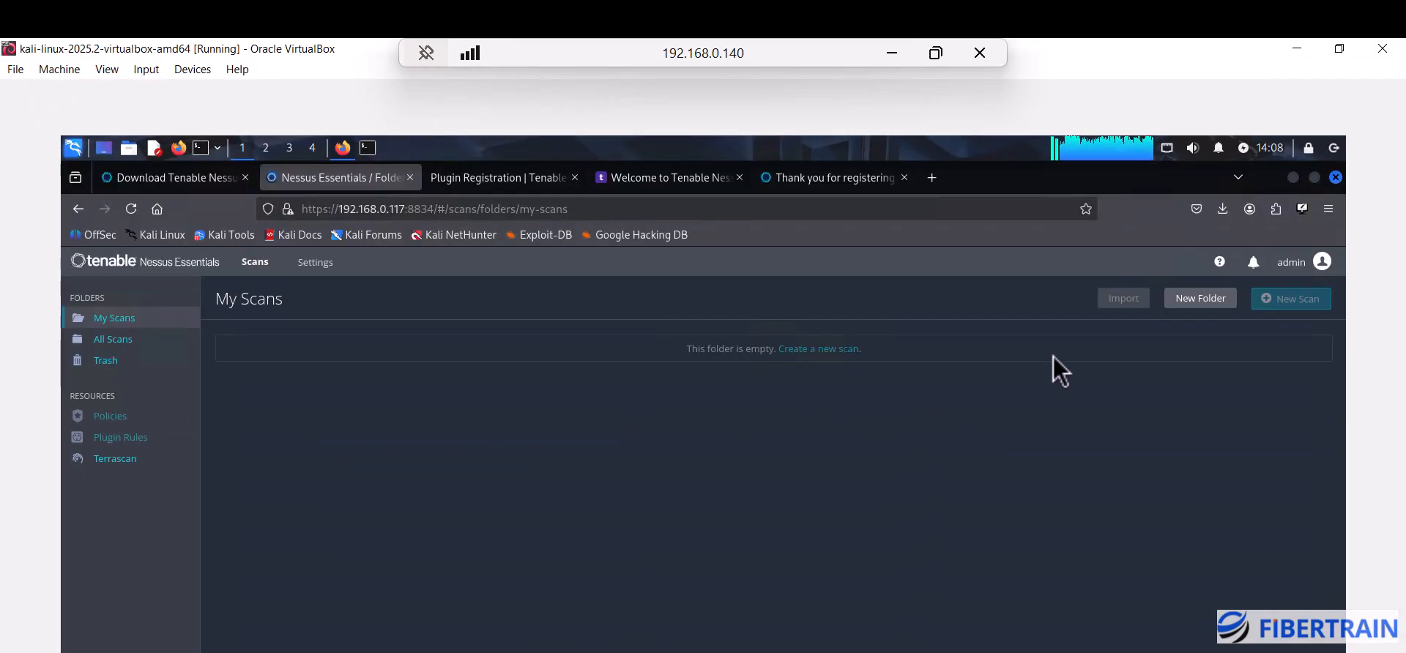
click(316, 264)
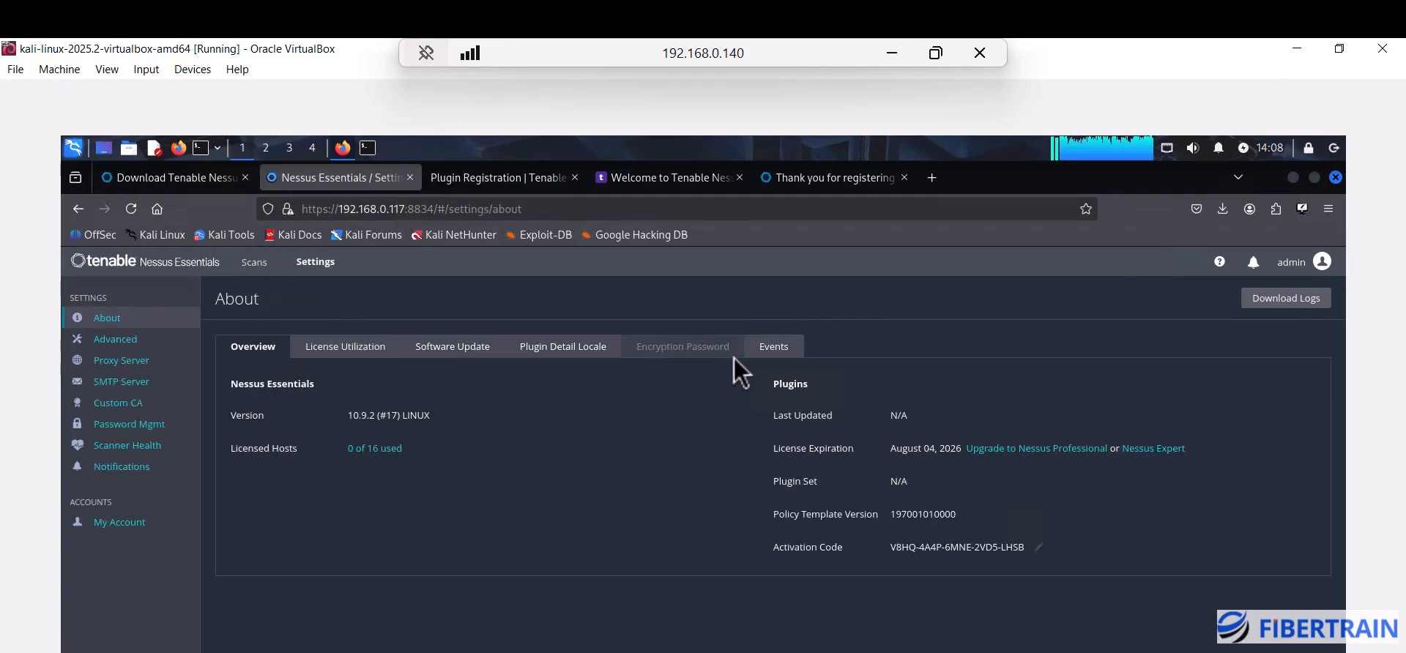
click(776, 349)
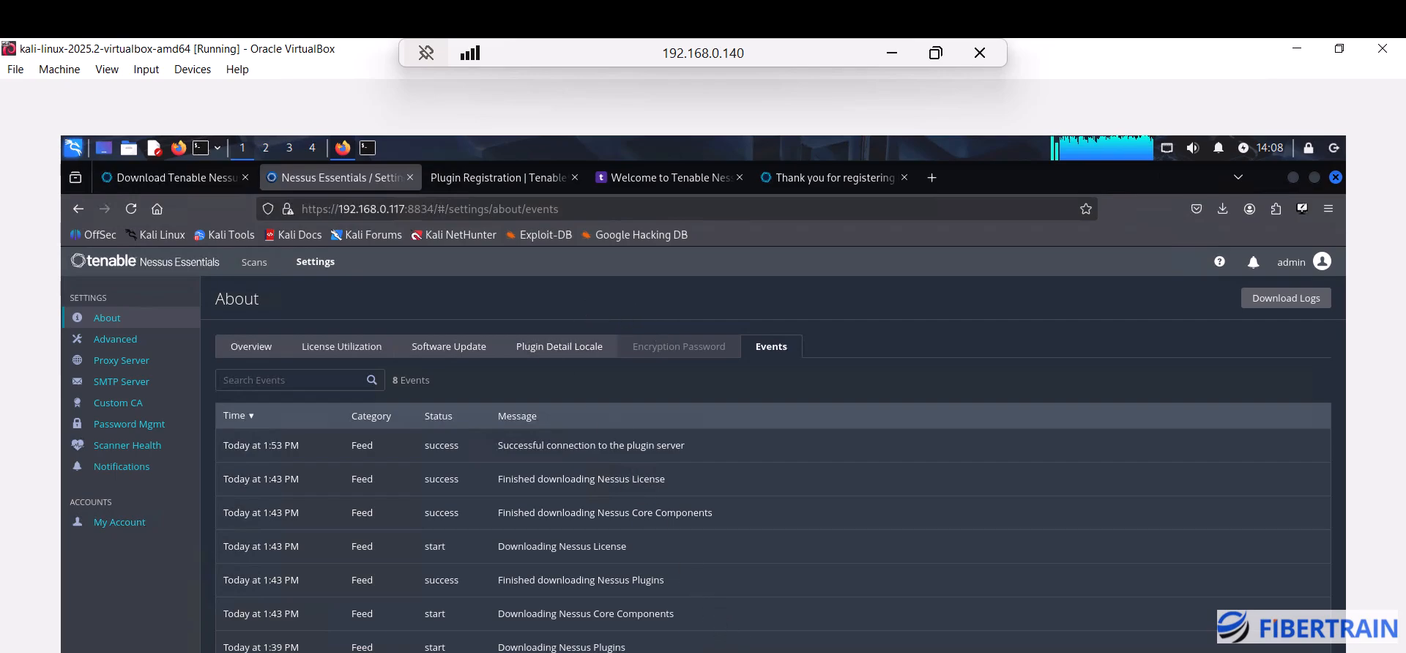
Step: Switch to the kali-linux-2025.1a virtual machine, run ip add in the terminal and highlight the eth0 IPv4 address
key(alt+Tab)
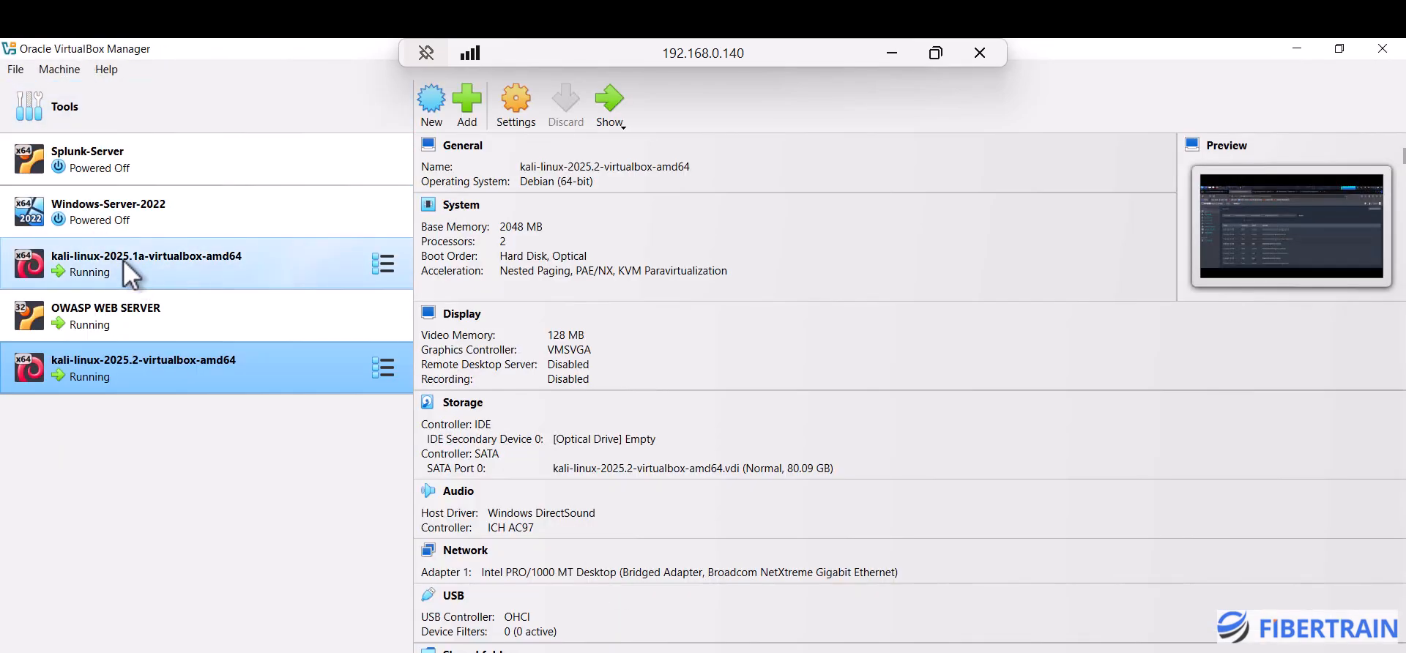
click(120, 257)
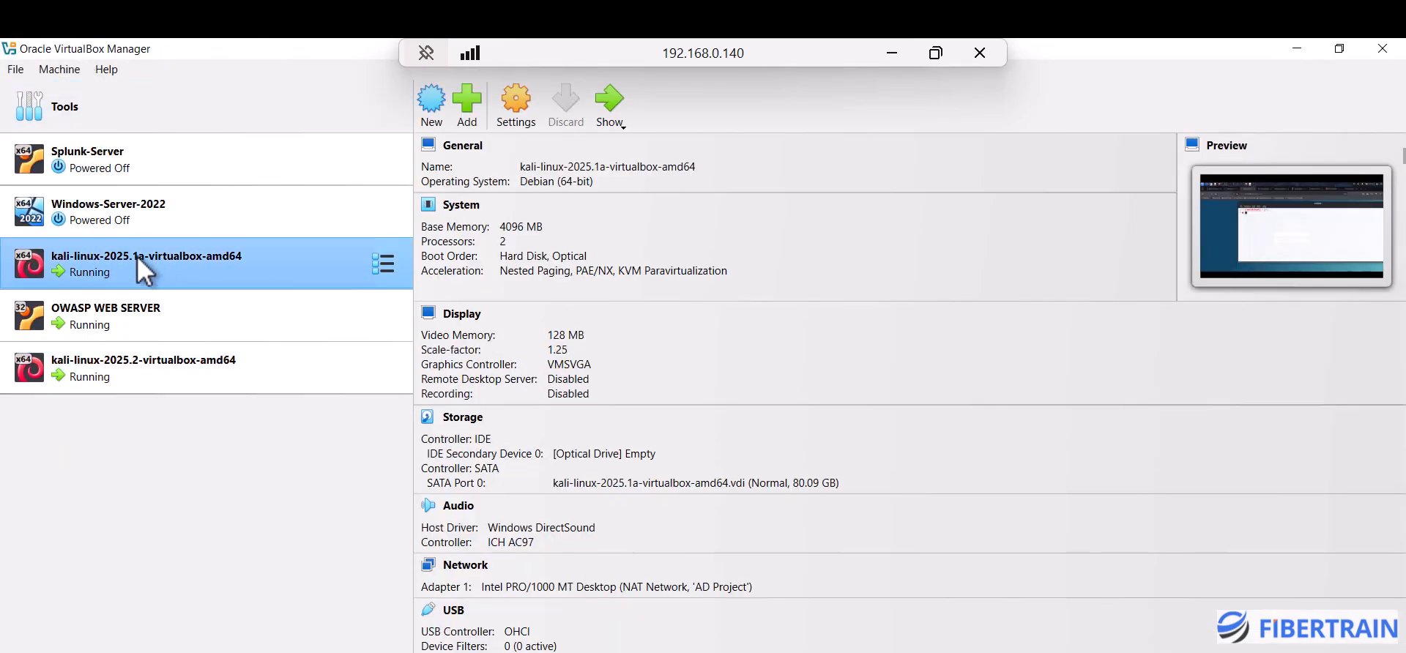
double_click(138, 256)
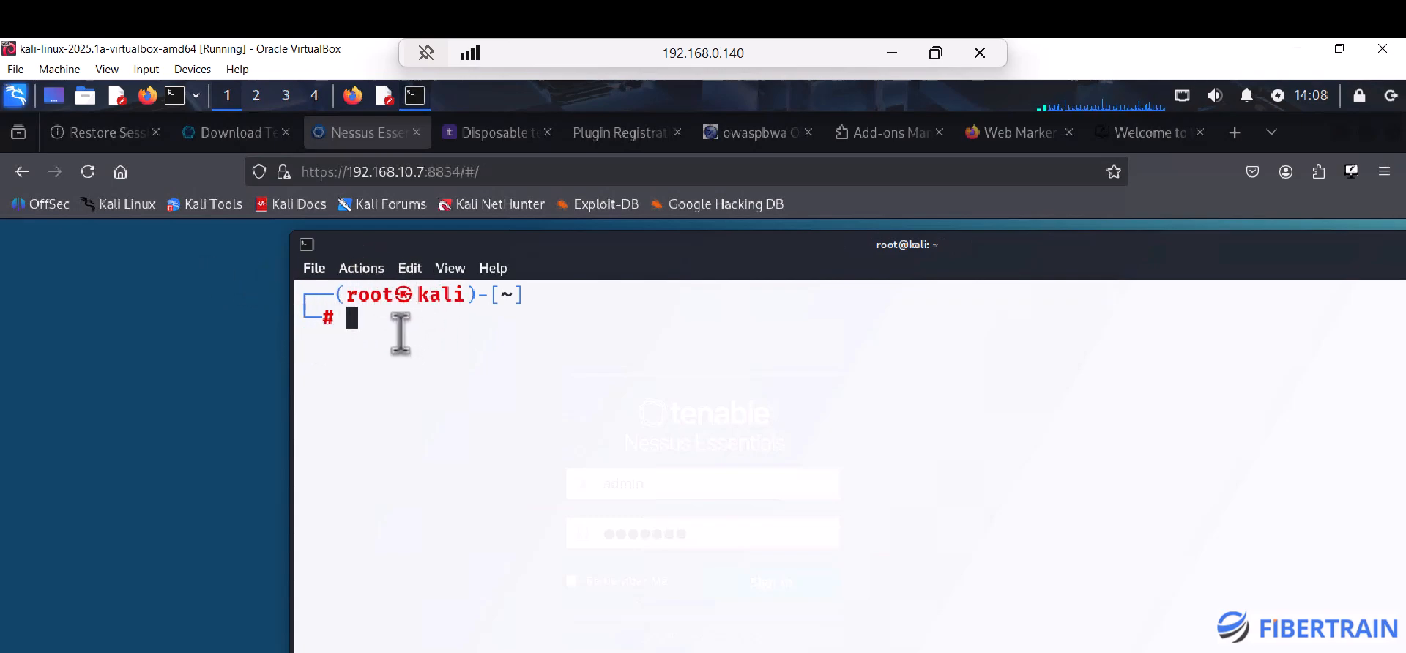
text(ip add)
key(Return)
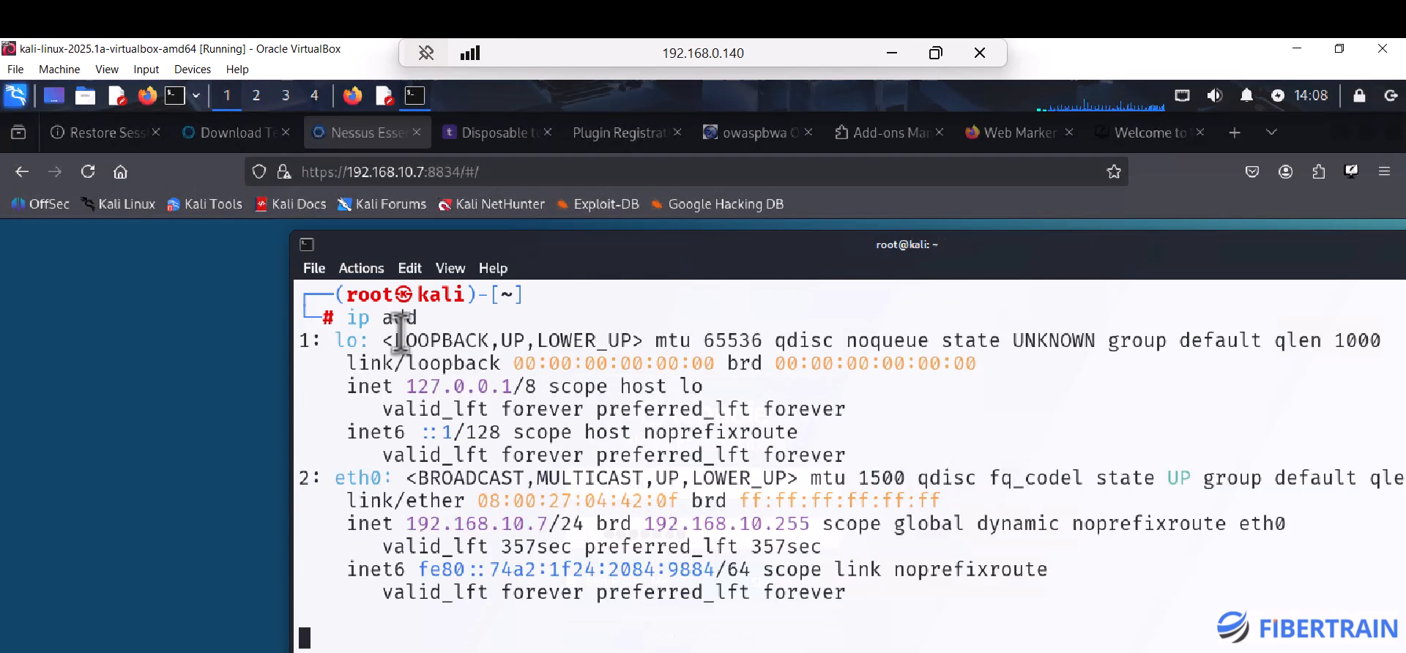
double_click(353, 478)
drag(407, 523, 554, 524)
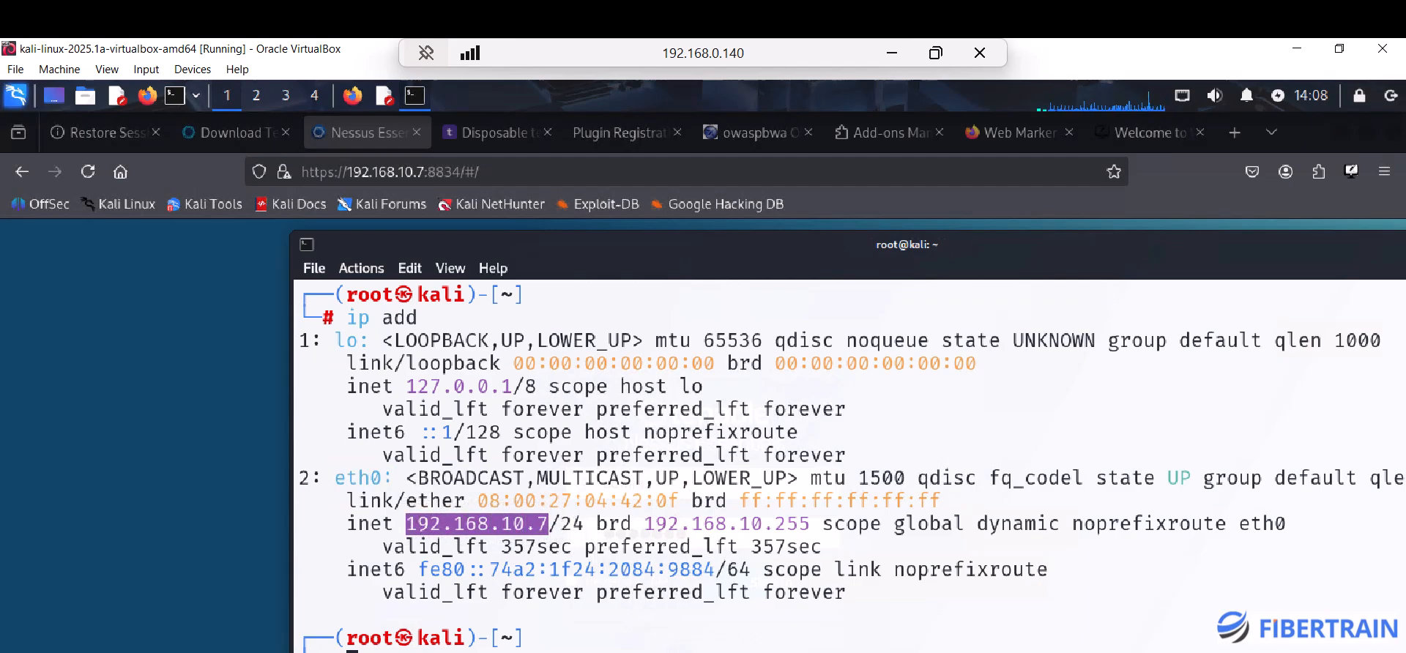
Step: Run ip add in the terminal of the kali-linux-2025.2 virtual machine and highlight the end of its eth0 IPv4 address
click(376, 650)
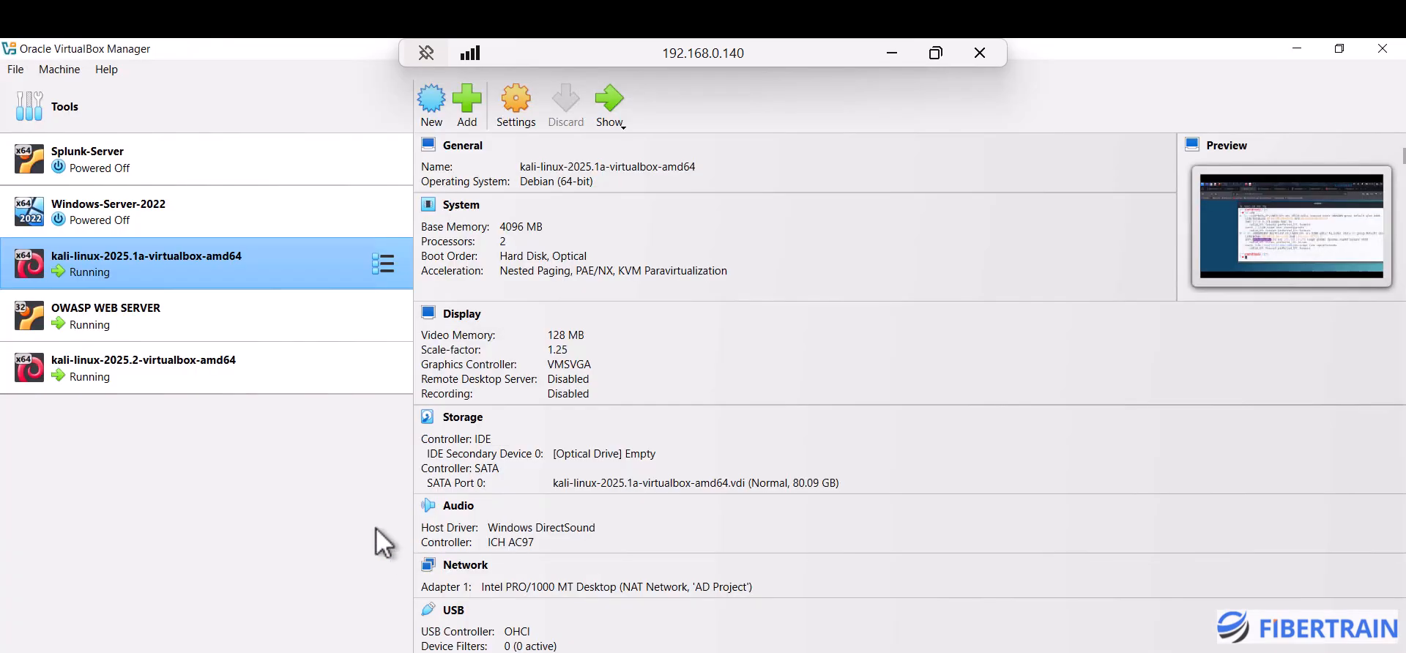
double_click(119, 380)
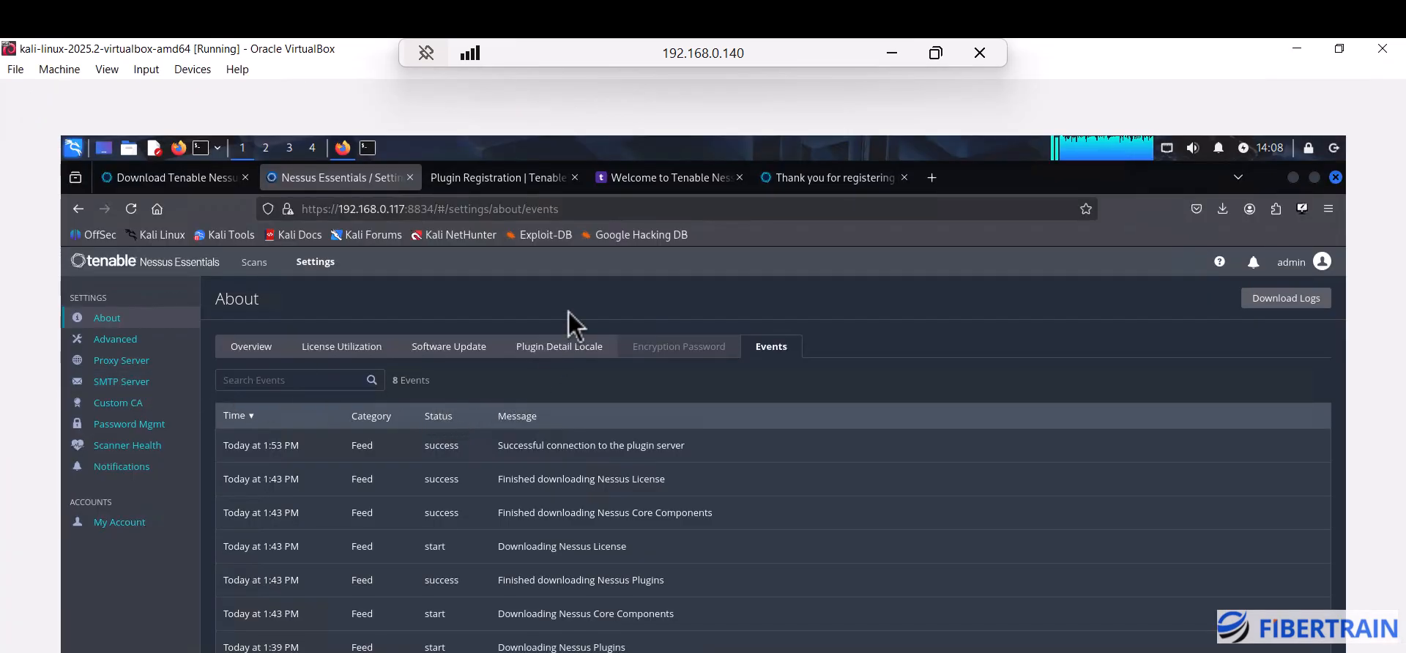
click(370, 152)
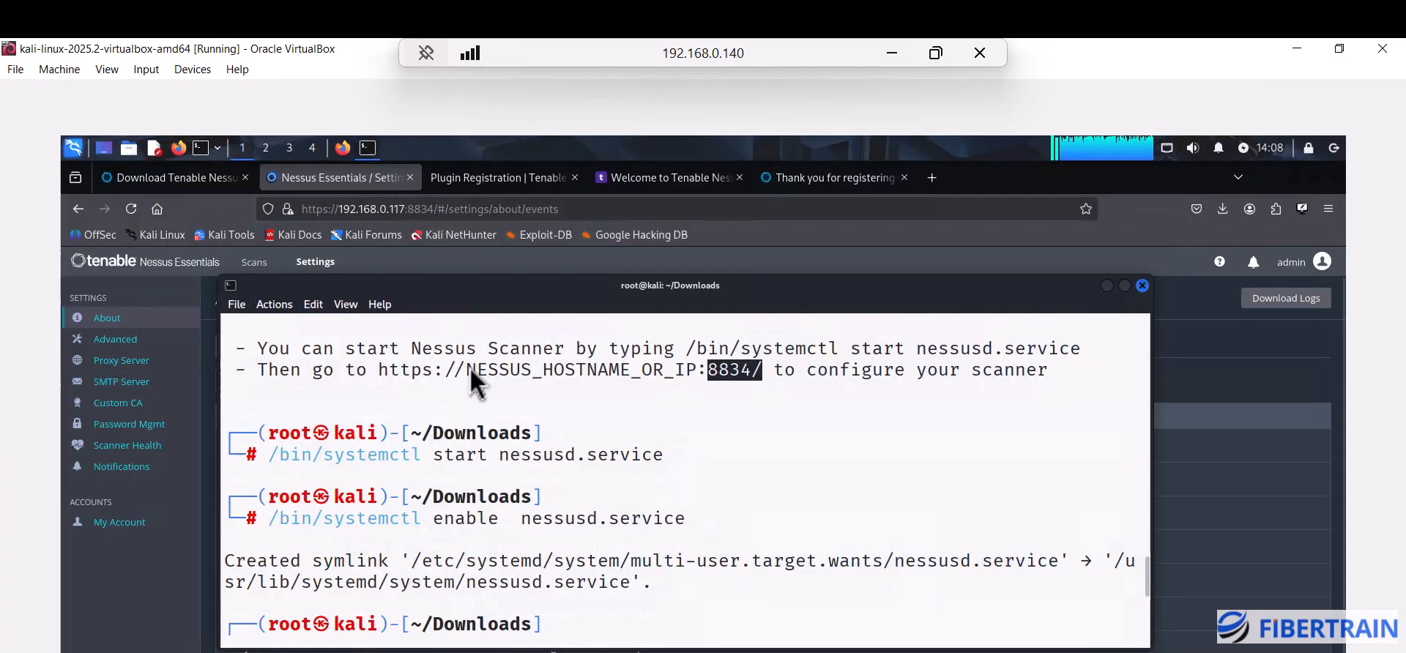
click(589, 612)
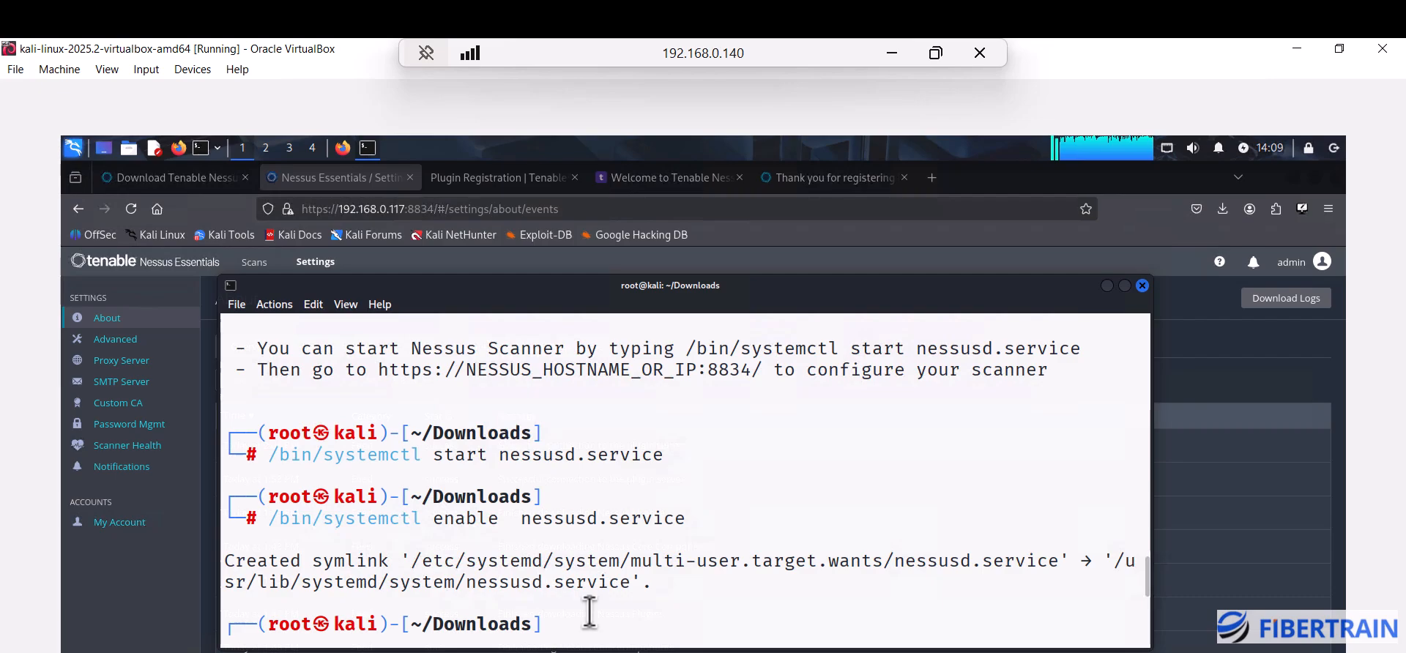
text(ip add)
key(Return)
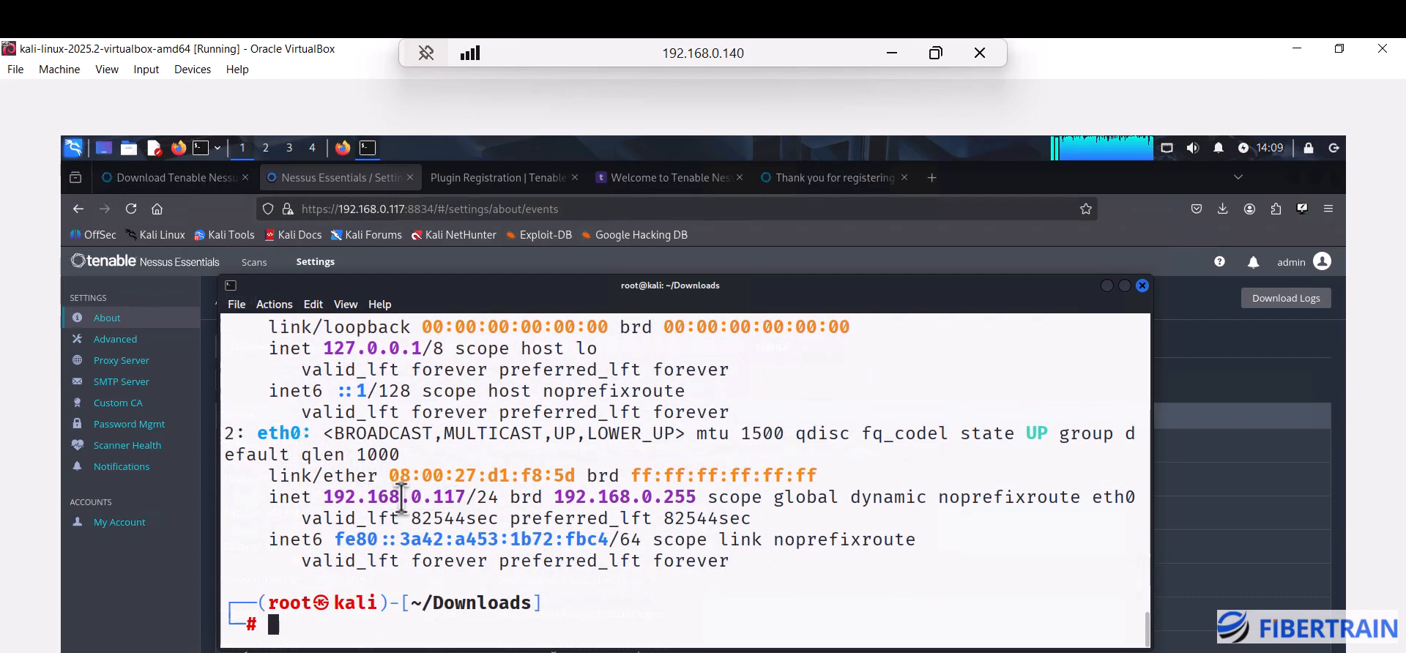
drag(464, 497, 389, 498)
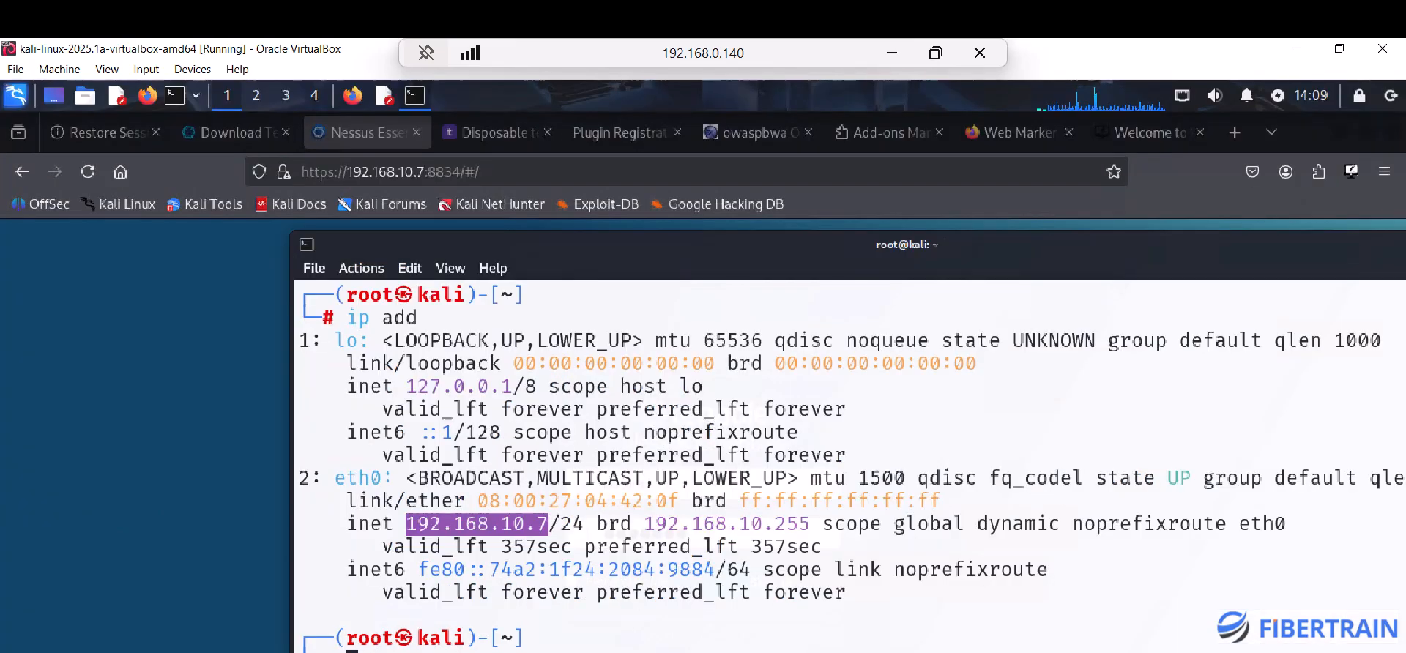
Step: Back in kali-linux-2025.1a, sign in to Nessus Essentials with the prefilled credentials and dismiss the welcome dialog
click(560, 638)
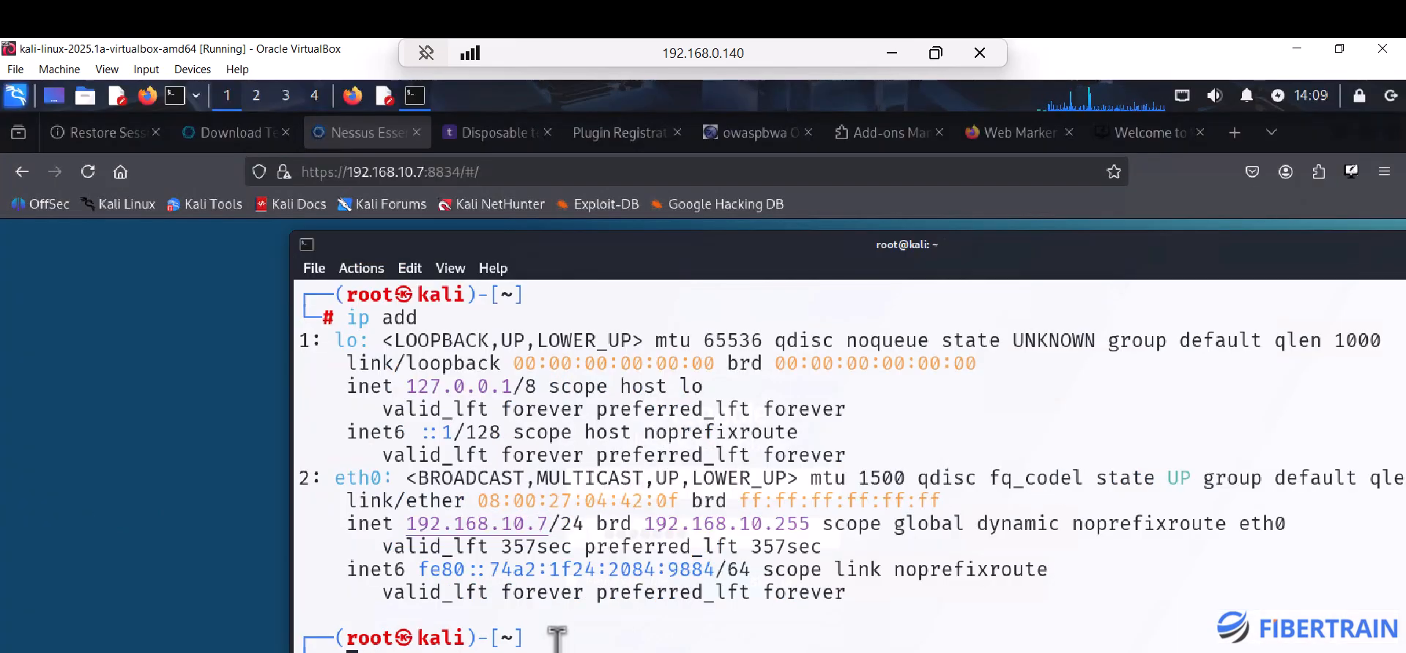
click(209, 451)
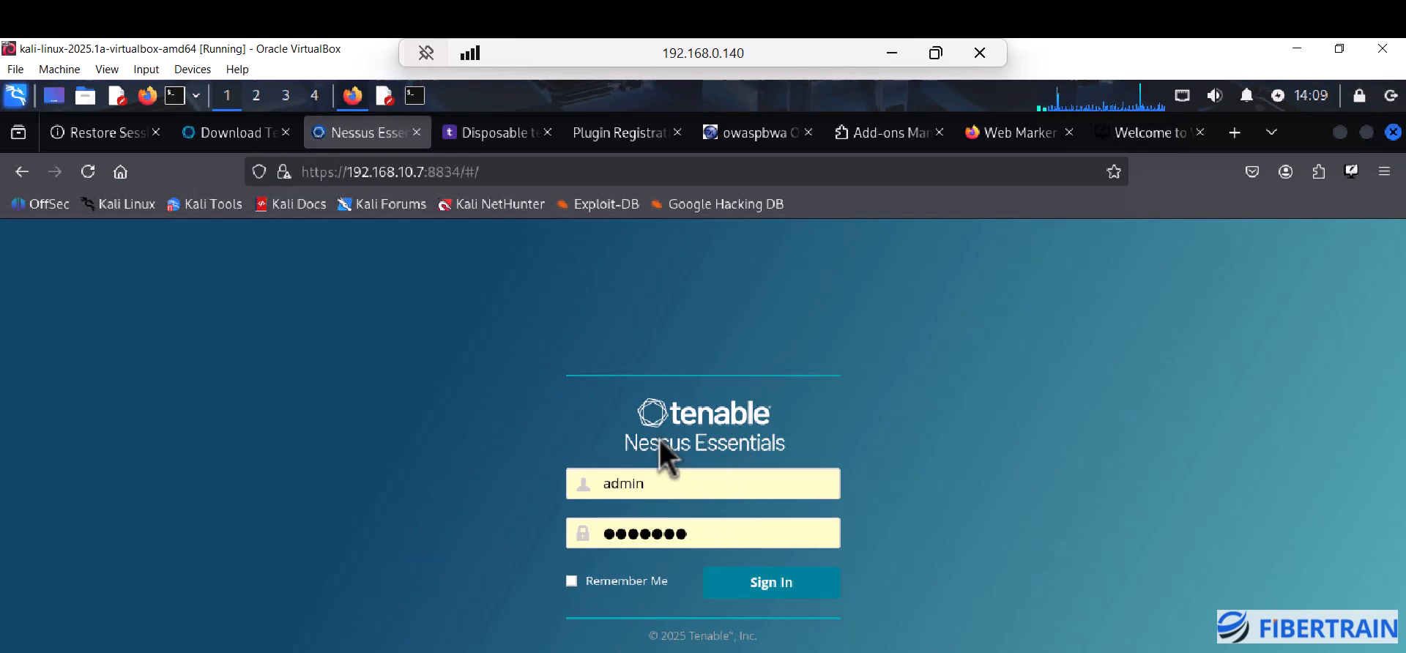
click(768, 586)
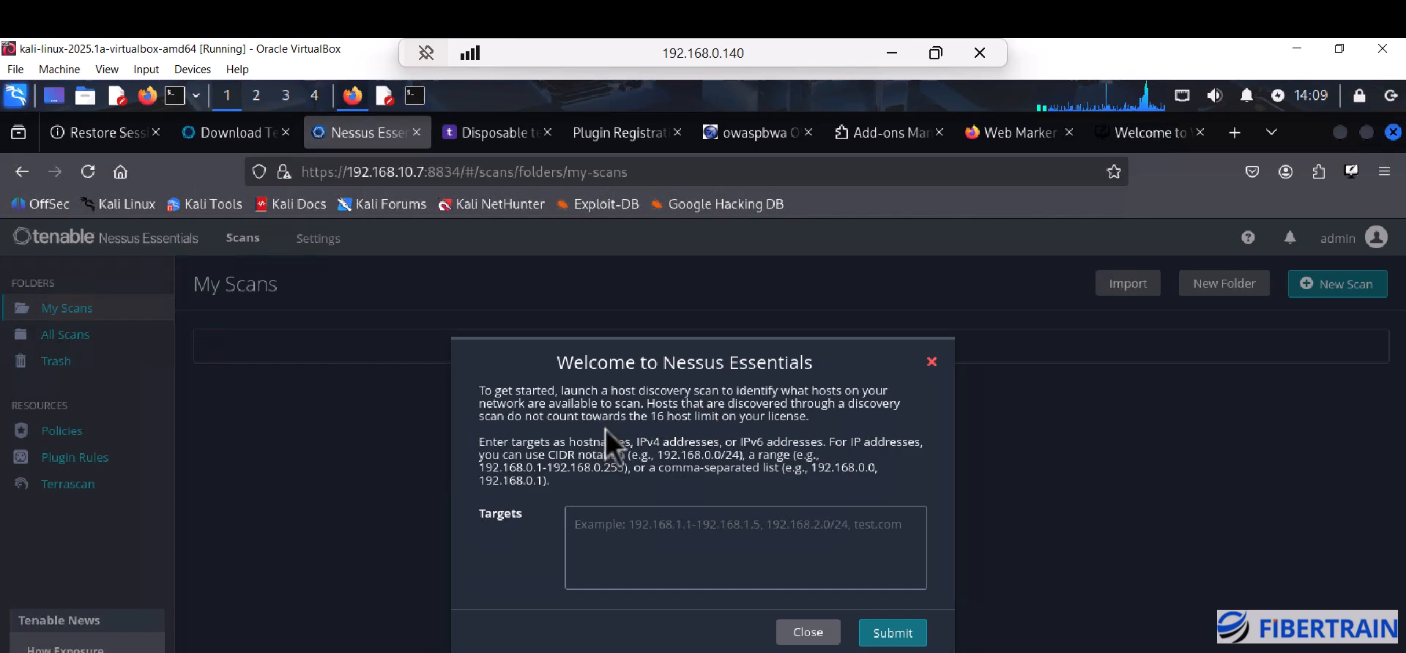
click(808, 632)
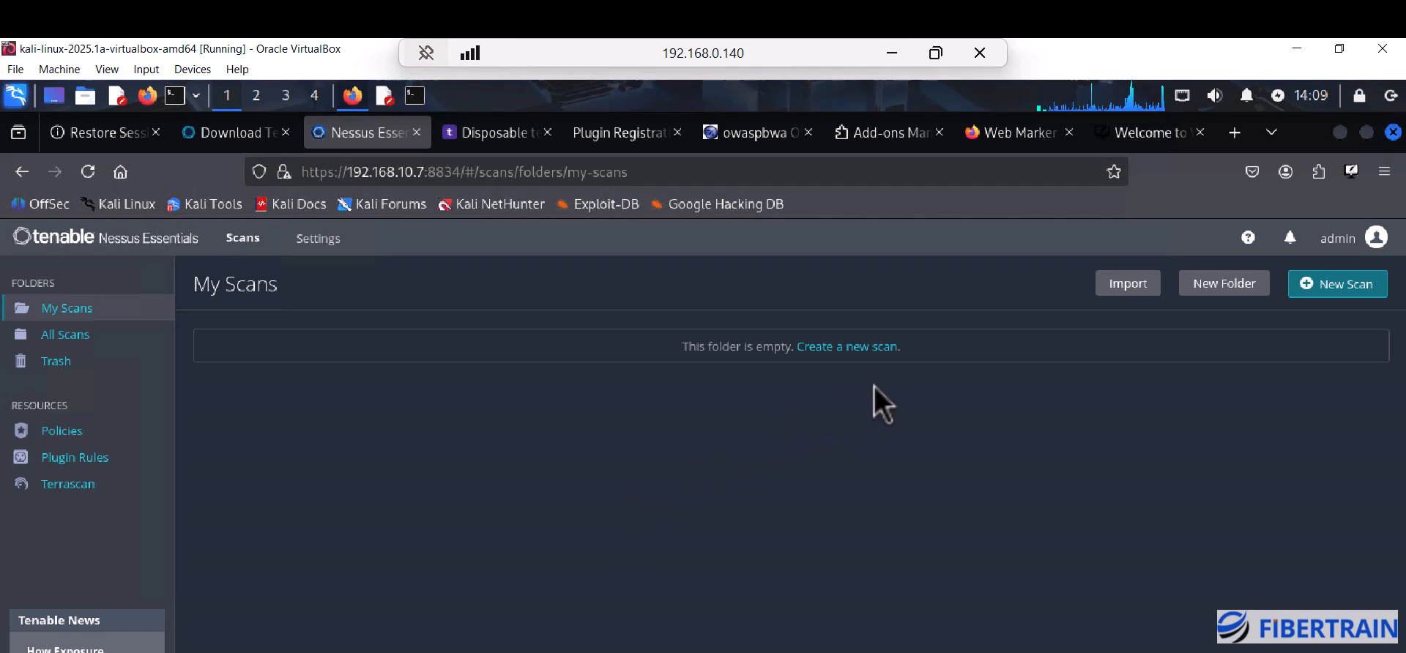
Step: Start a new scan from the Basic Network Scan template
click(1336, 289)
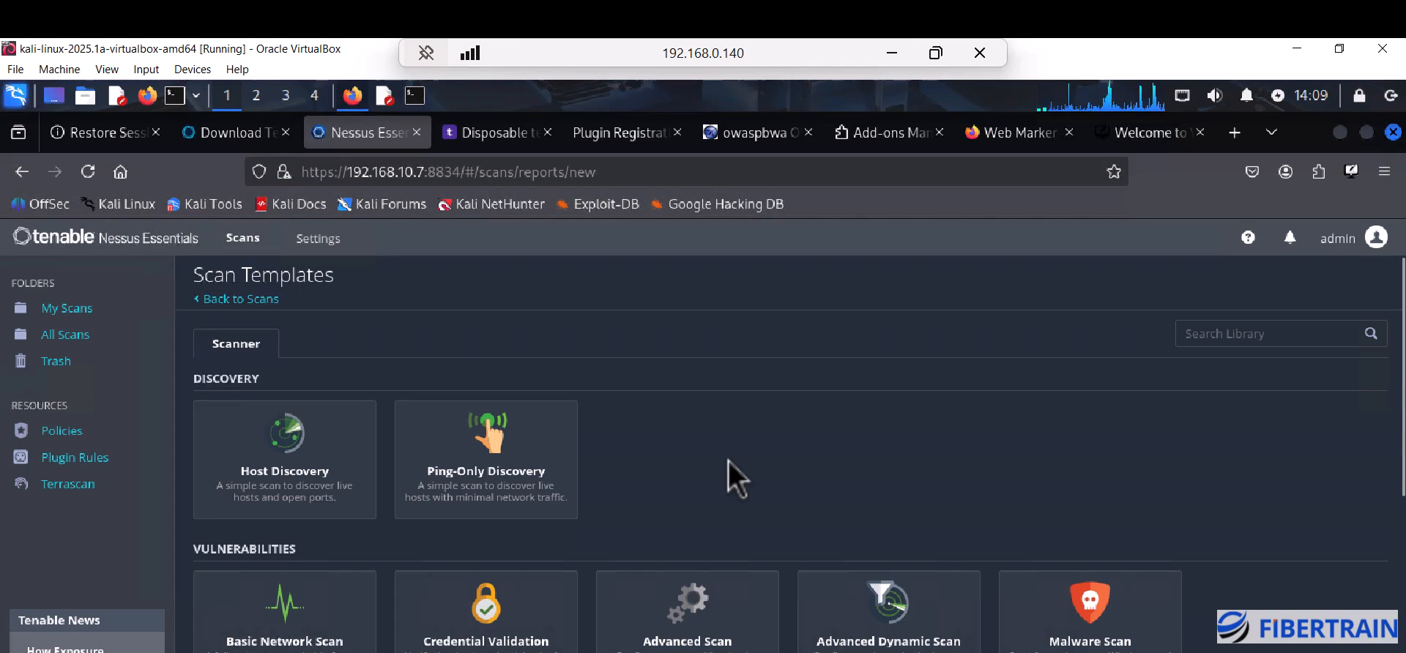
scroll(727, 469, down, 1)
scroll(728, 469, up, 1)
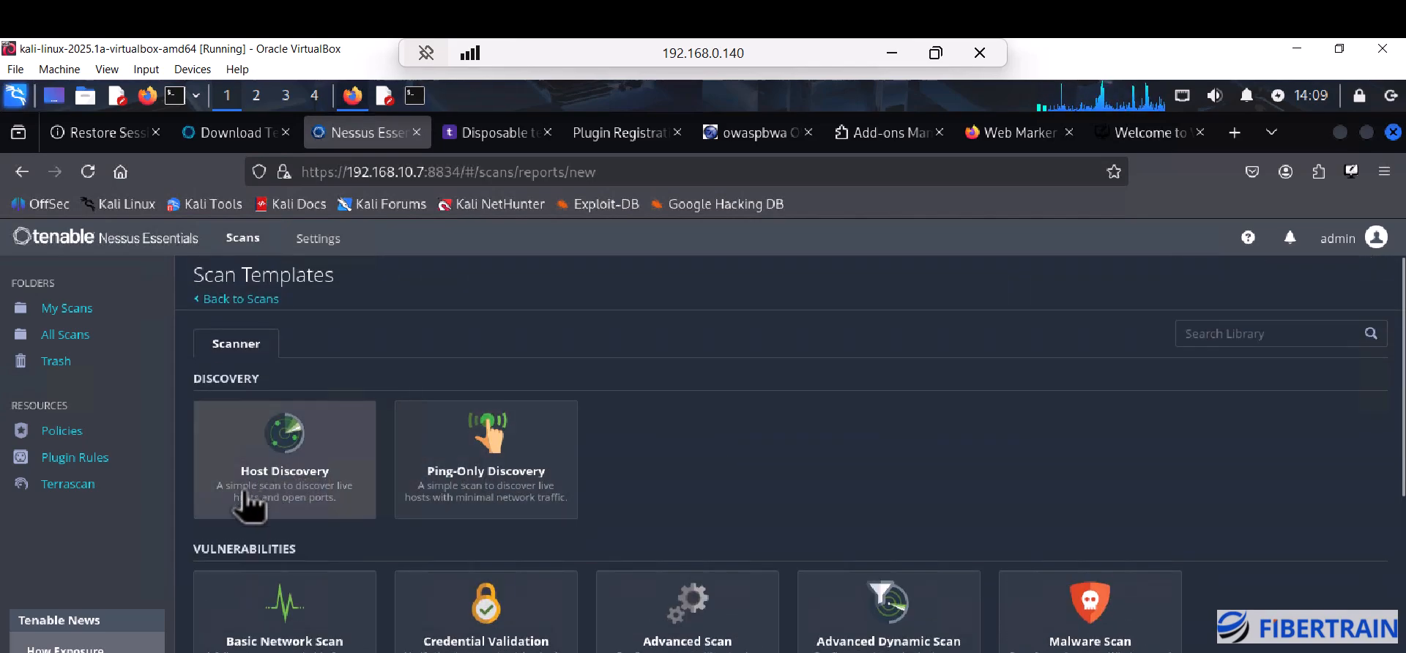
scroll(660, 446, down, 1)
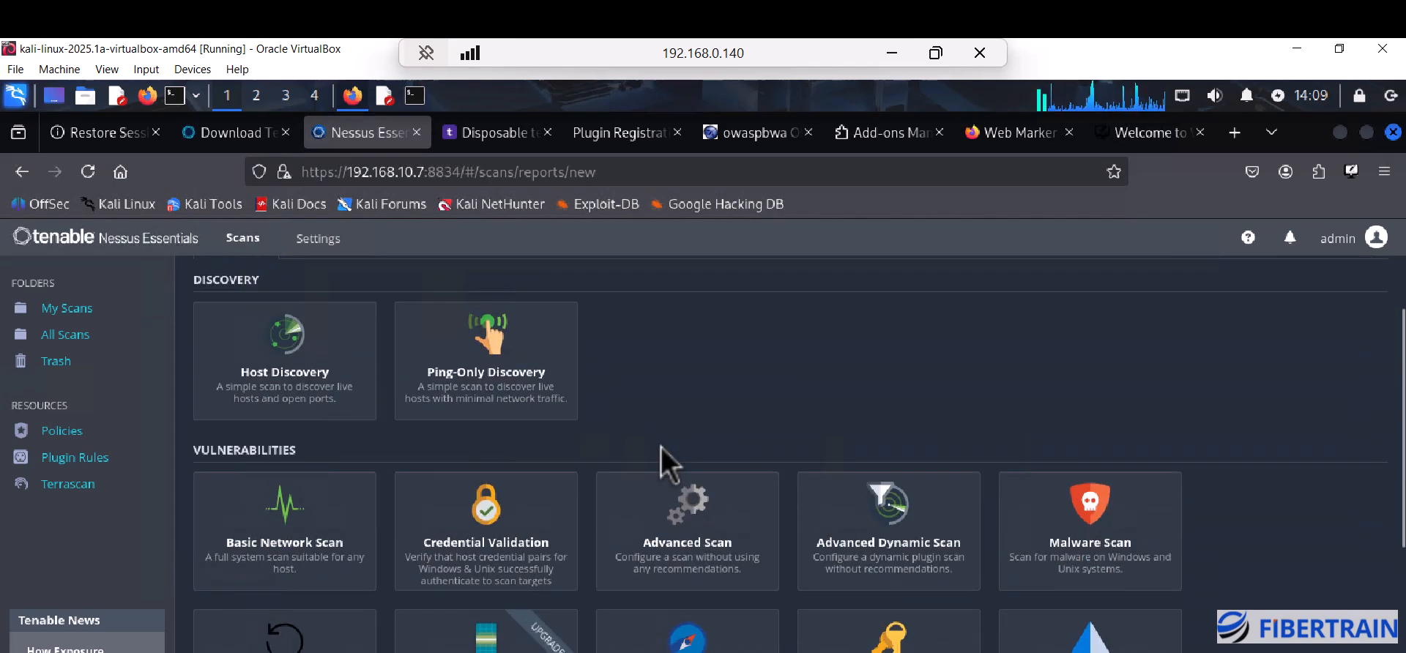
click(278, 560)
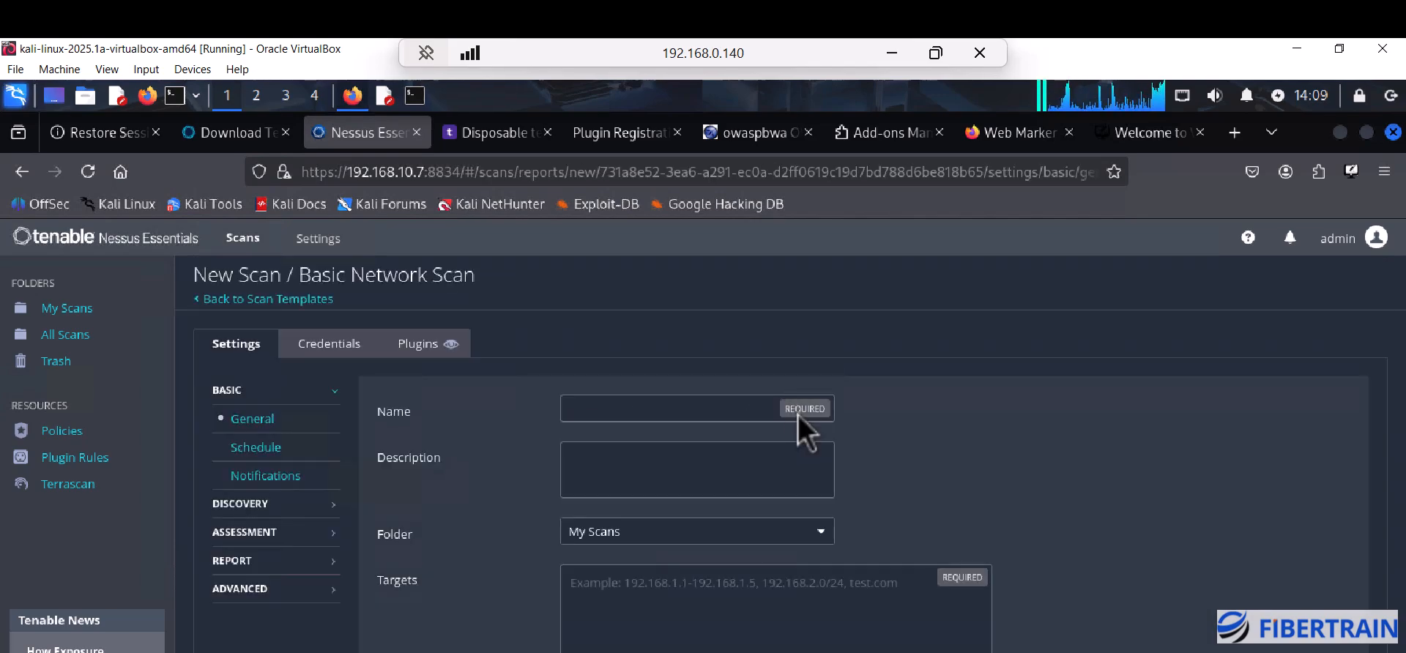
Step: Name the scan SCAN MY WEBSERVER, leaving the description empty and keeping My Scans as the folder
click(593, 410)
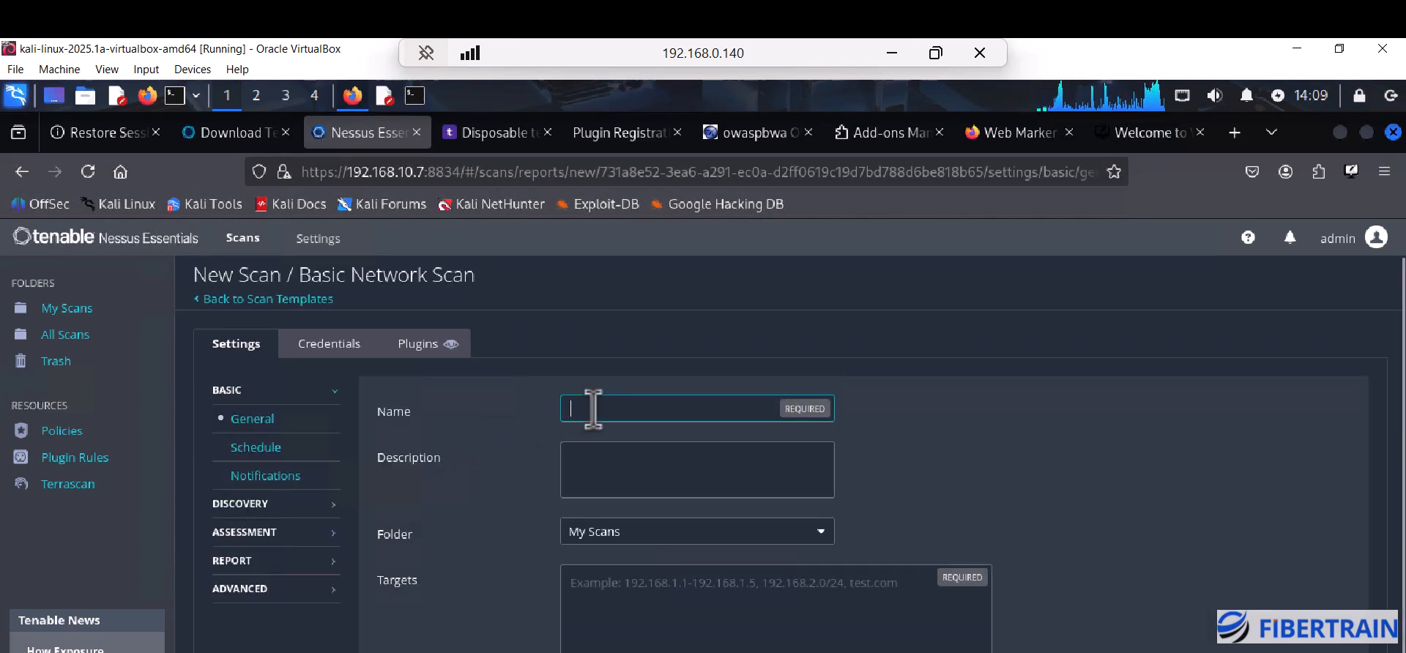
text(sc)
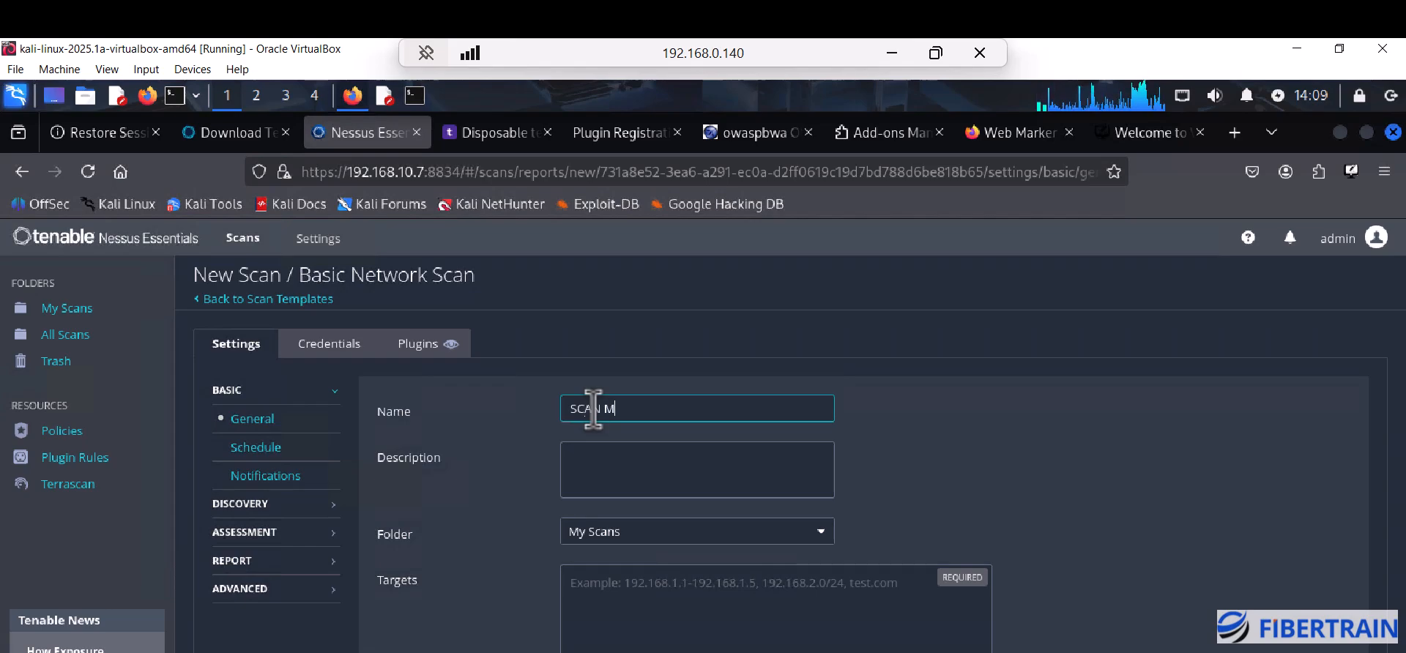
text(AN MY WEBSERVER)
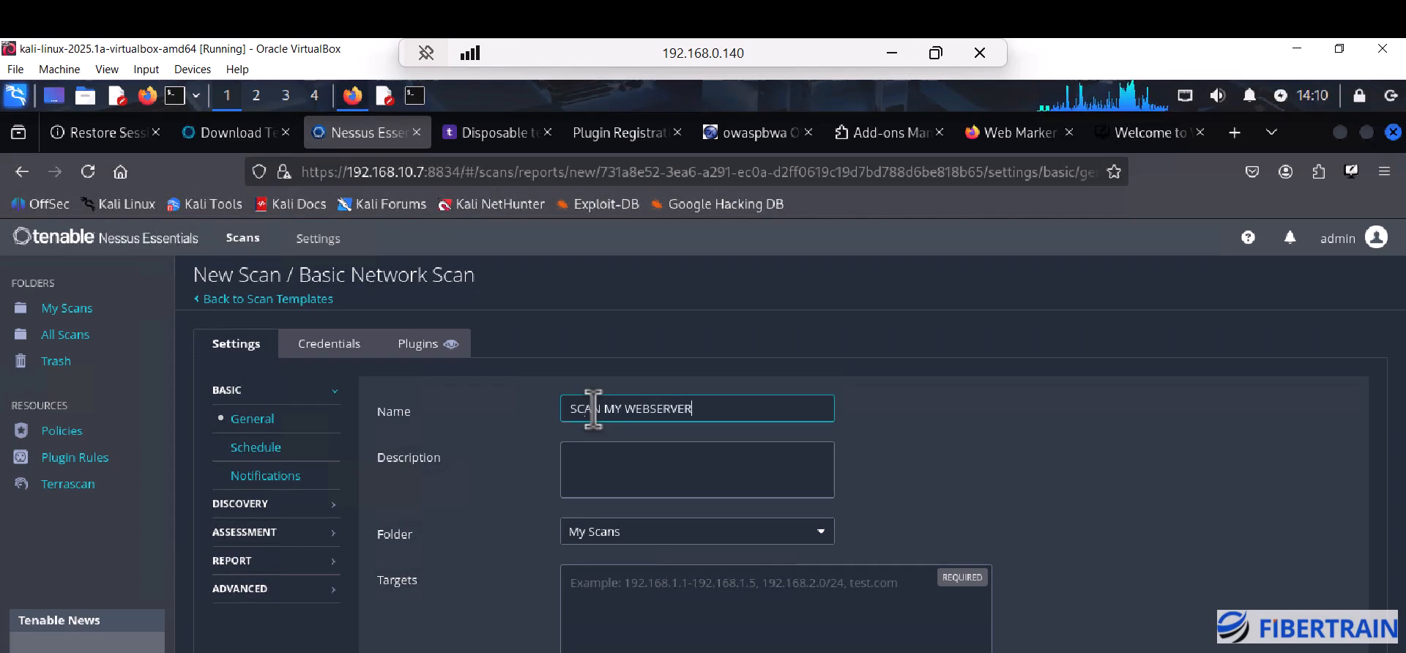
click(609, 467)
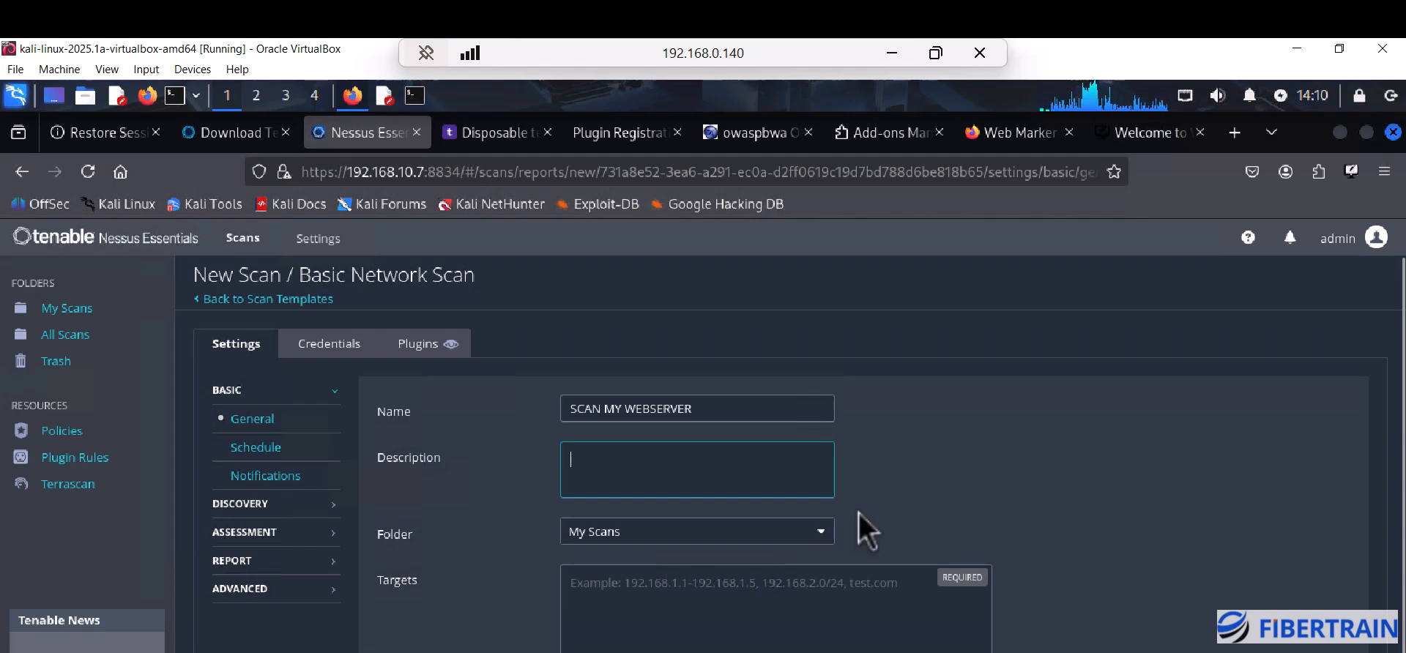
click(814, 534)
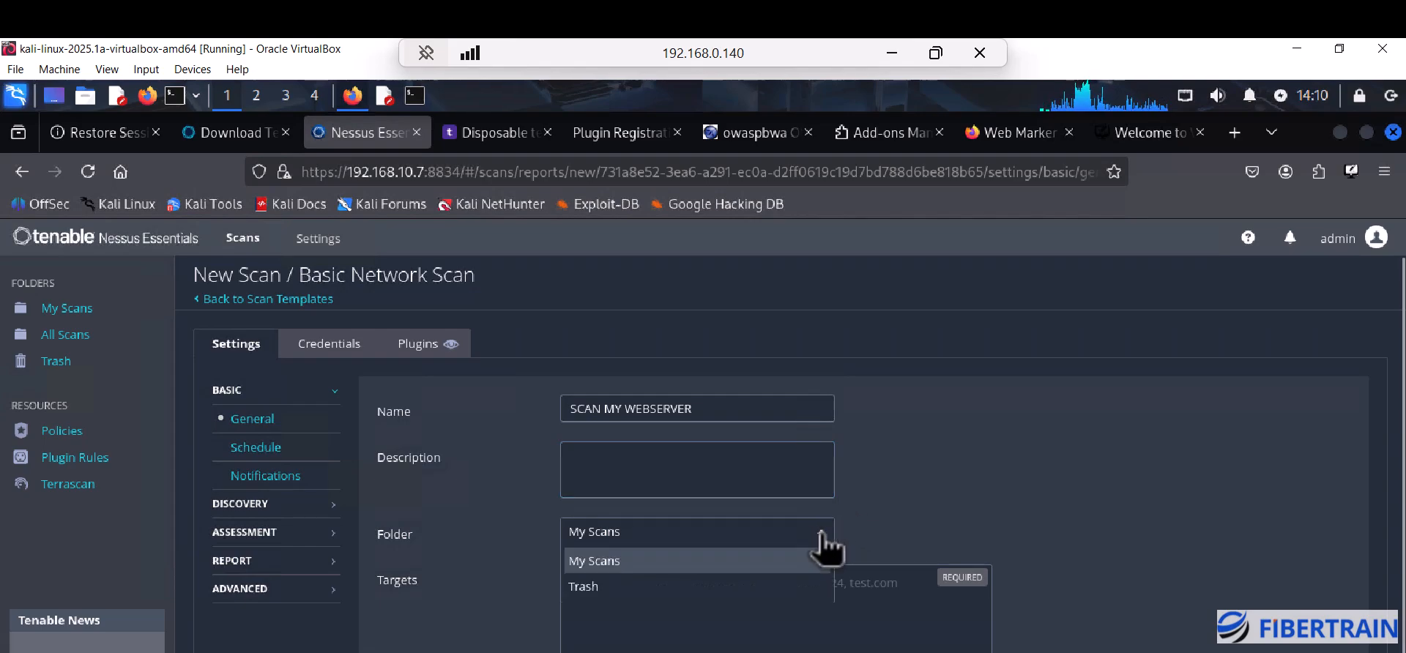
click(943, 506)
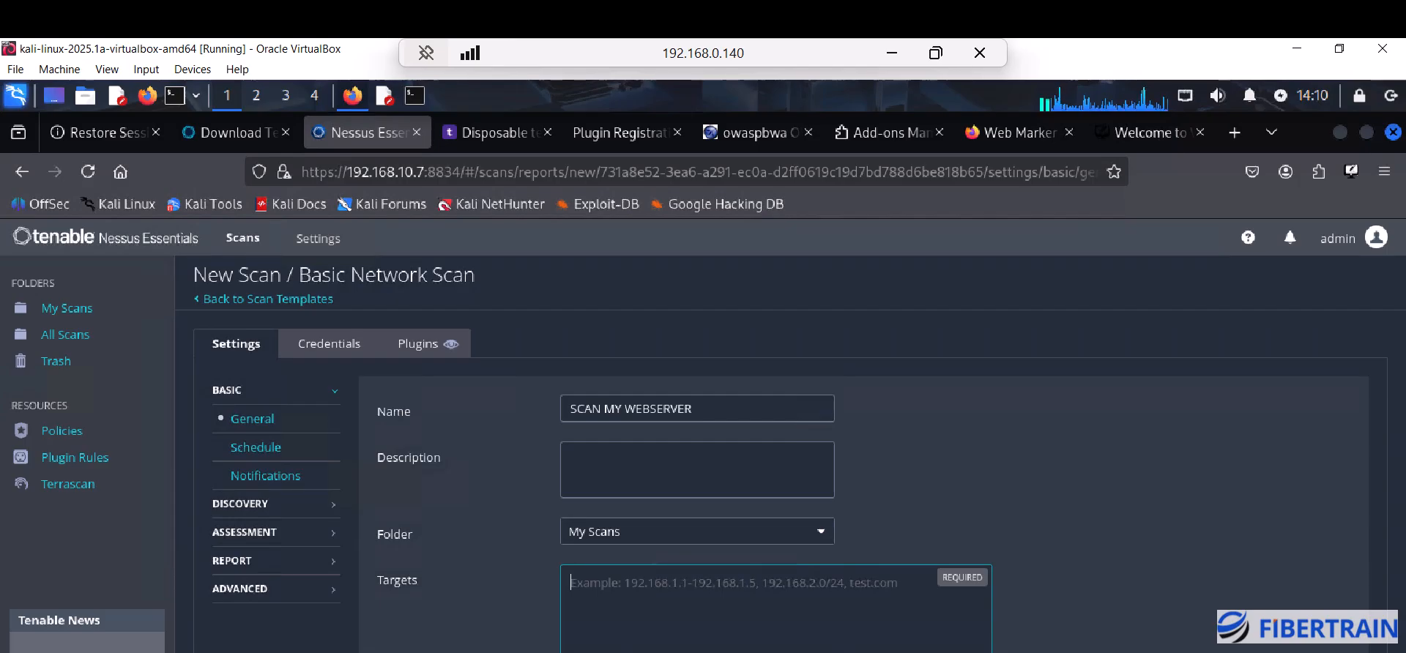
Step: Switch to the OWASP WEB SERVER virtual machine and run ip add in its console to look up its IP address
key(alt+Tab)
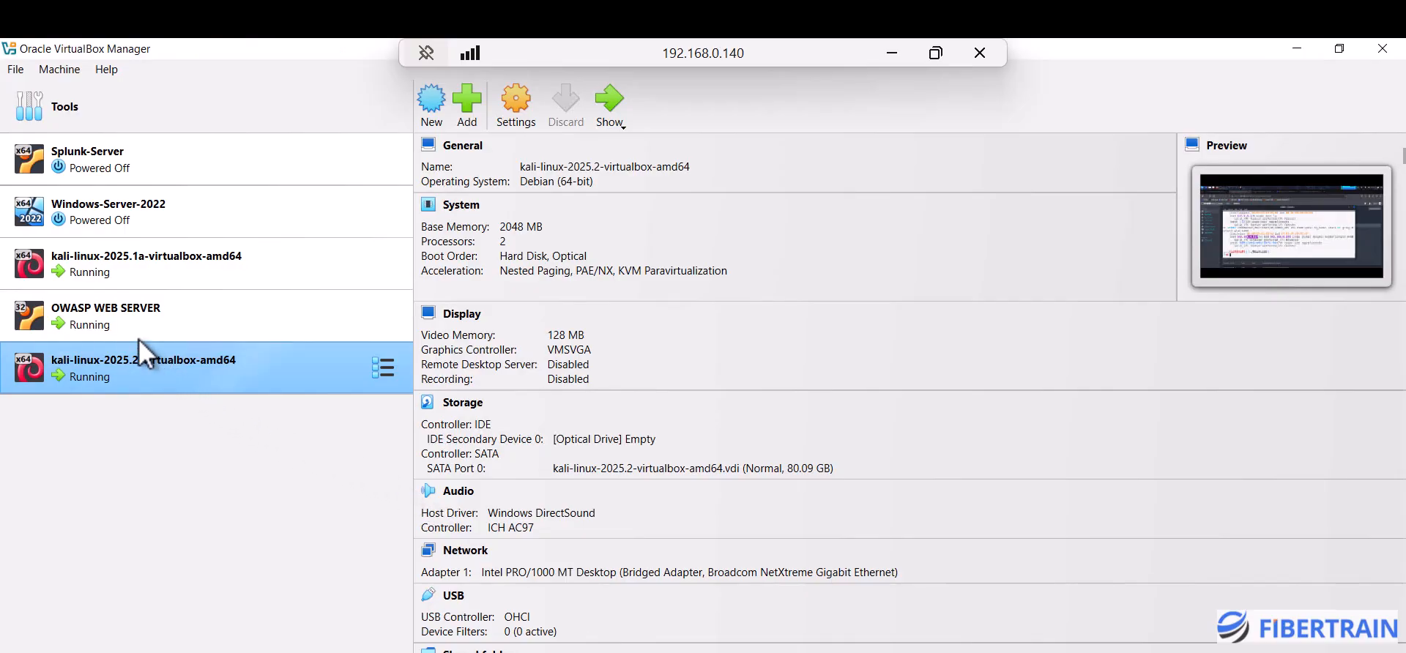
double_click(103, 317)
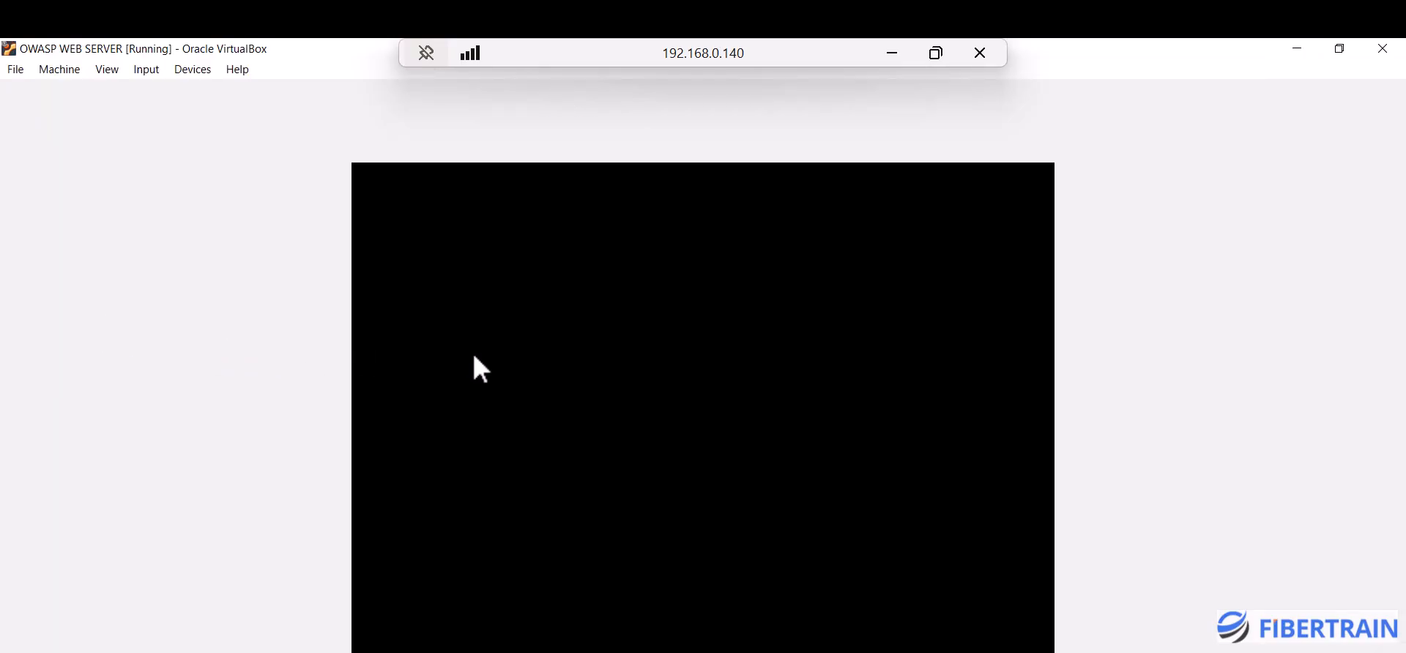
click(531, 374)
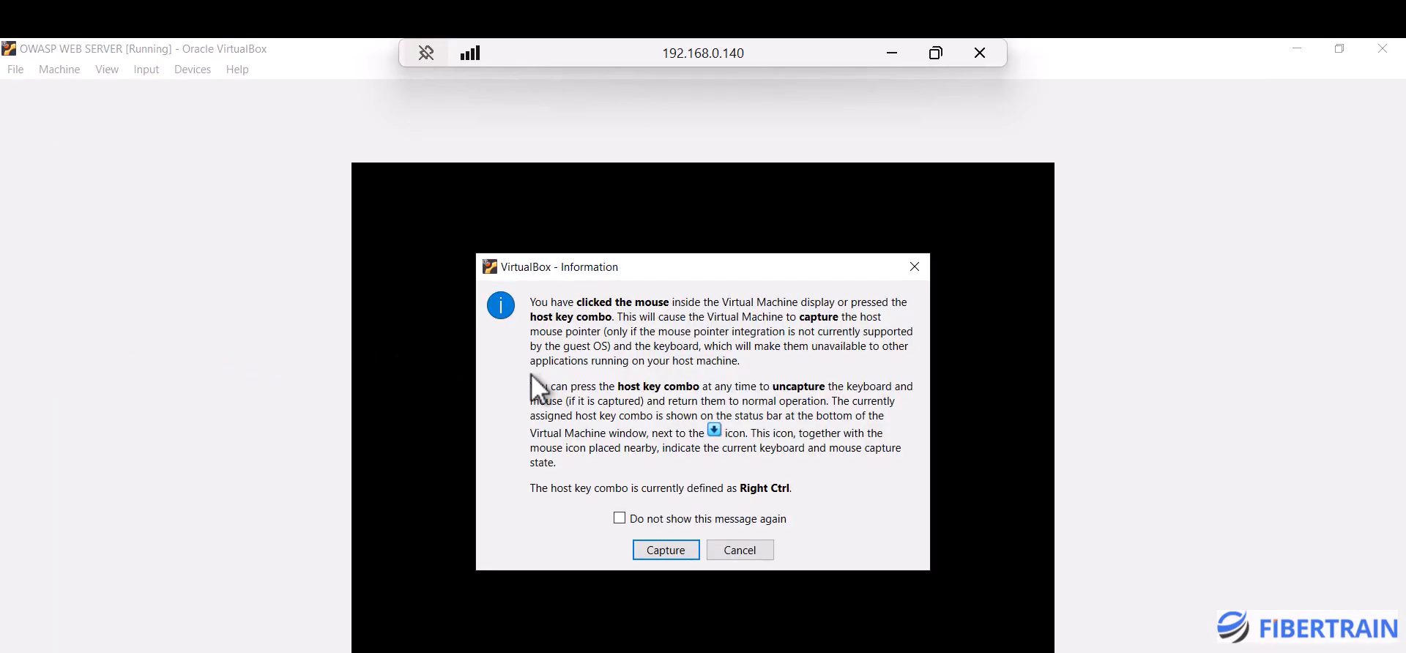
click(739, 552)
key(Return)
key(Return)
key(Return)
key(Return)
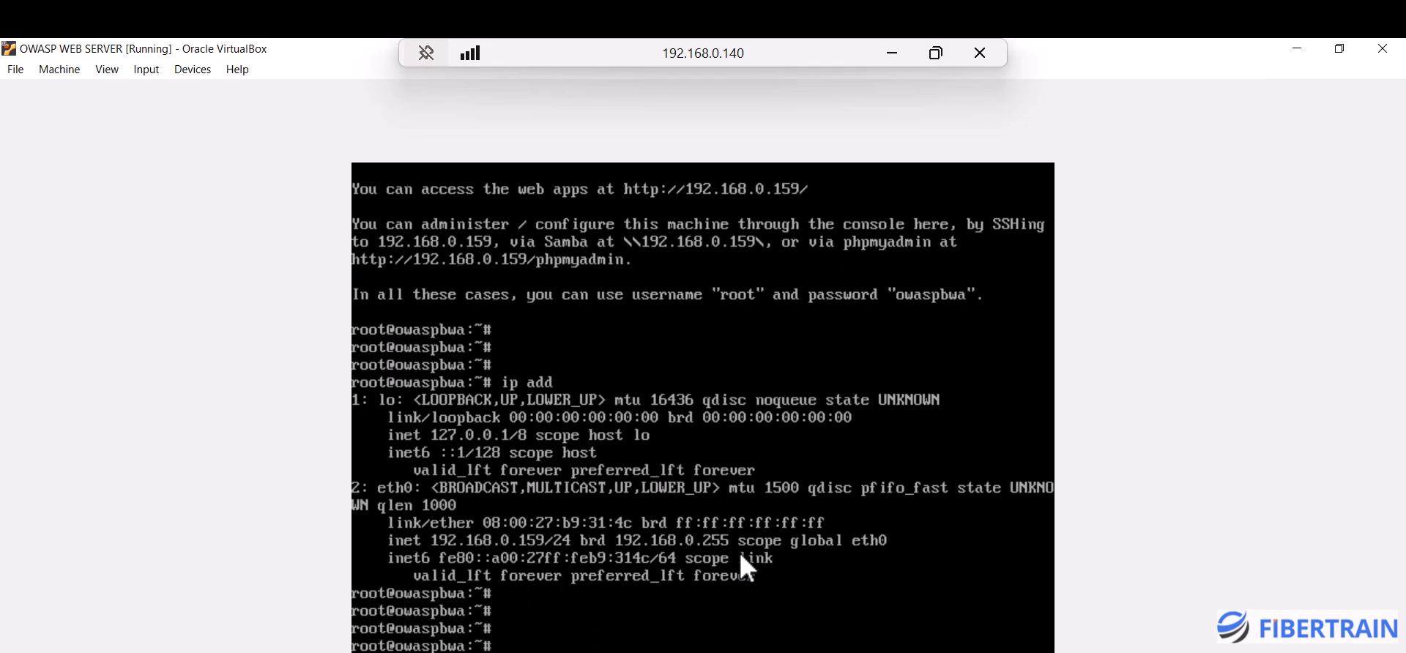
text(ip add)
key(Return)
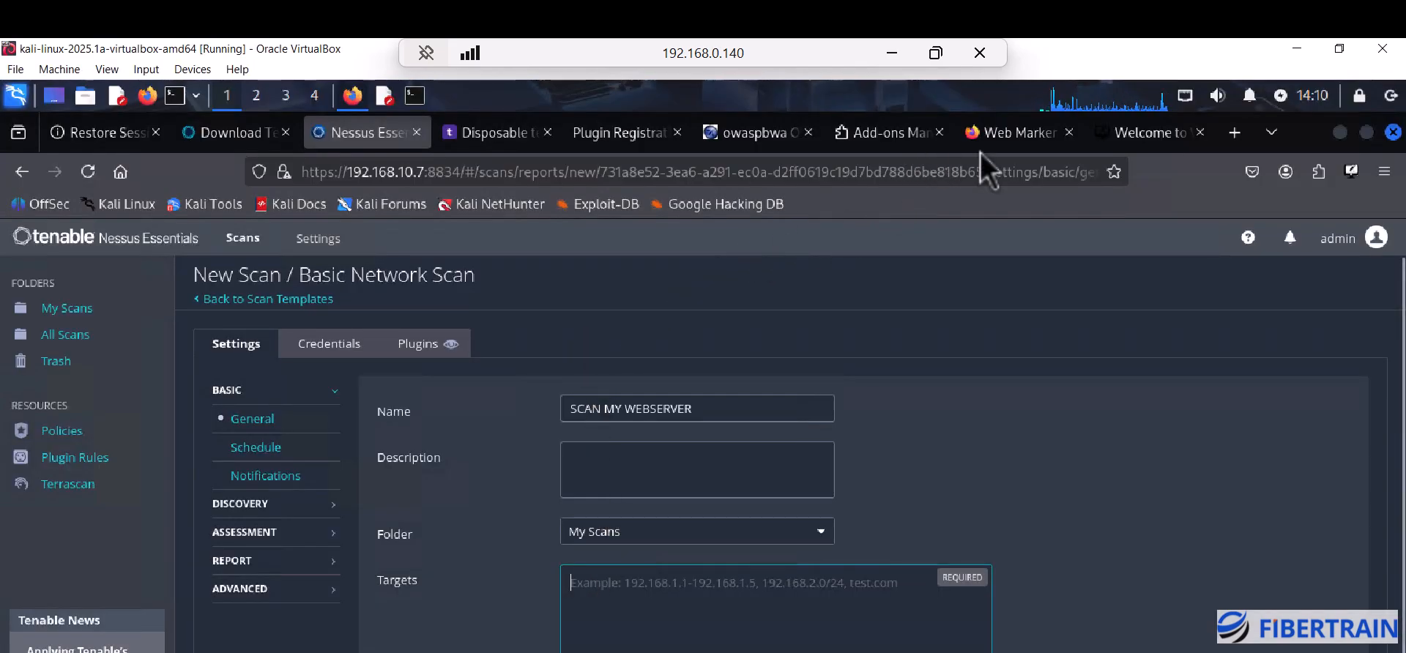
Step: Load the OWASP web server at 192.168.0.159 in the Add-ons Manager browser tab
click(899, 138)
drag(511, 168, 300, 170)
text(192.16)
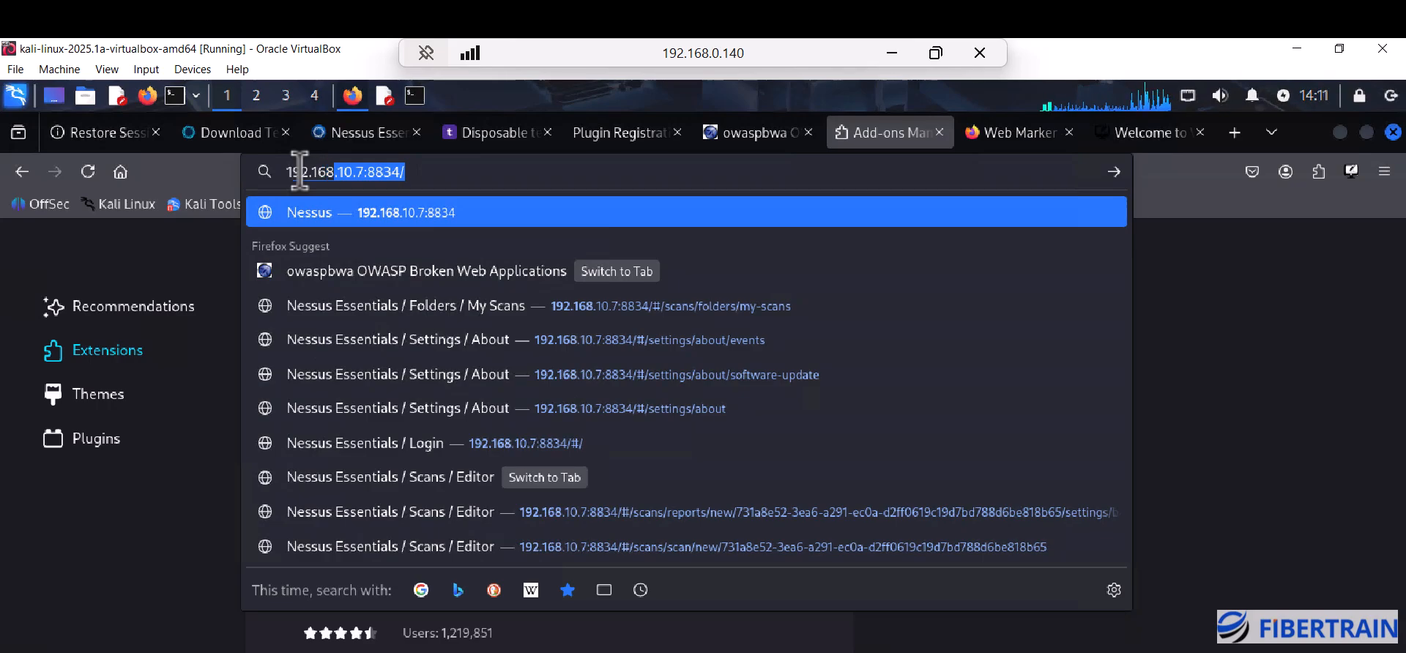
text(8.0.)
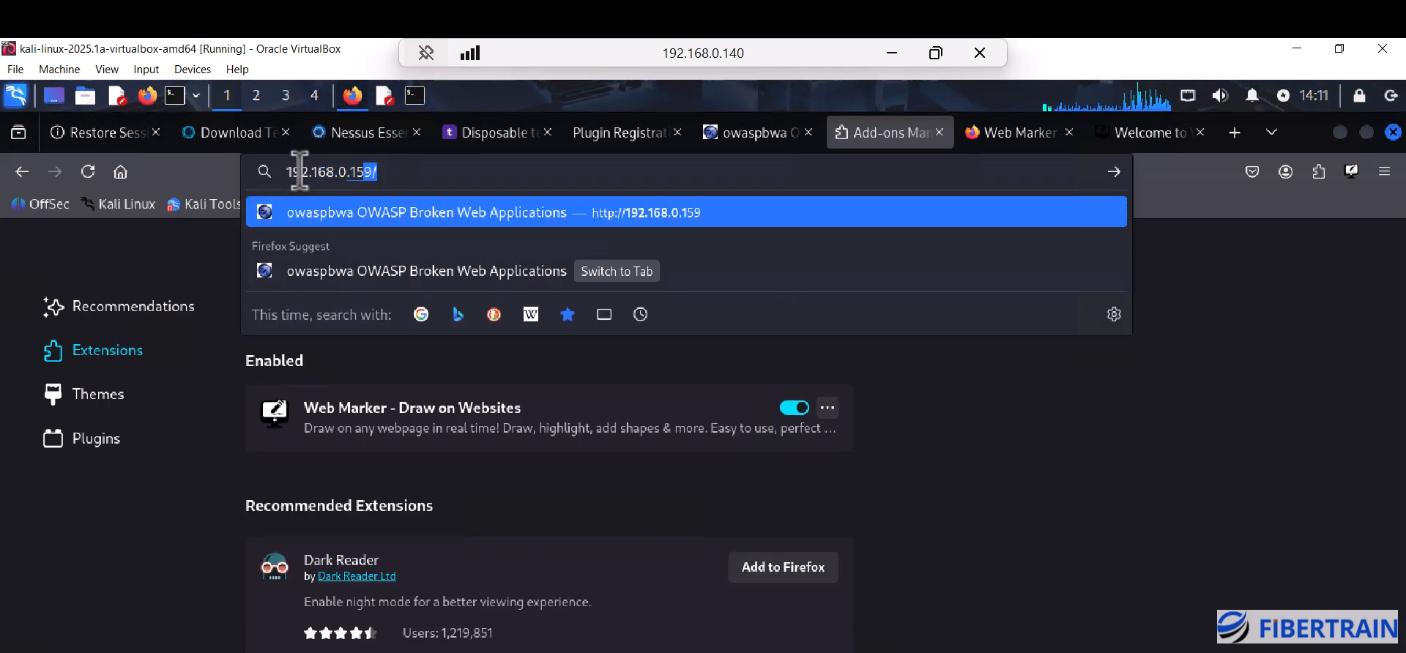
text(159)
key(Return)
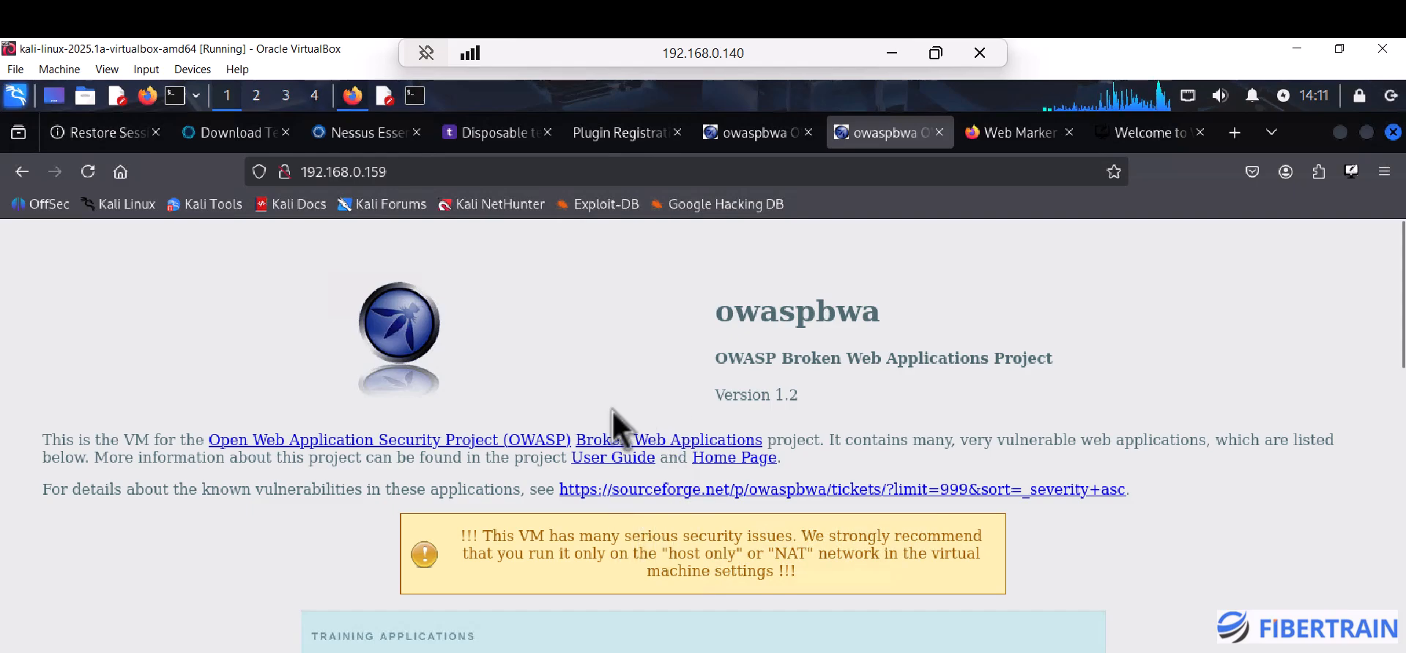
Step: Open the OWASP WebGoat.NET training application from the owaspbwa page
scroll(616, 397, down, 5)
scroll(736, 364, up, 4)
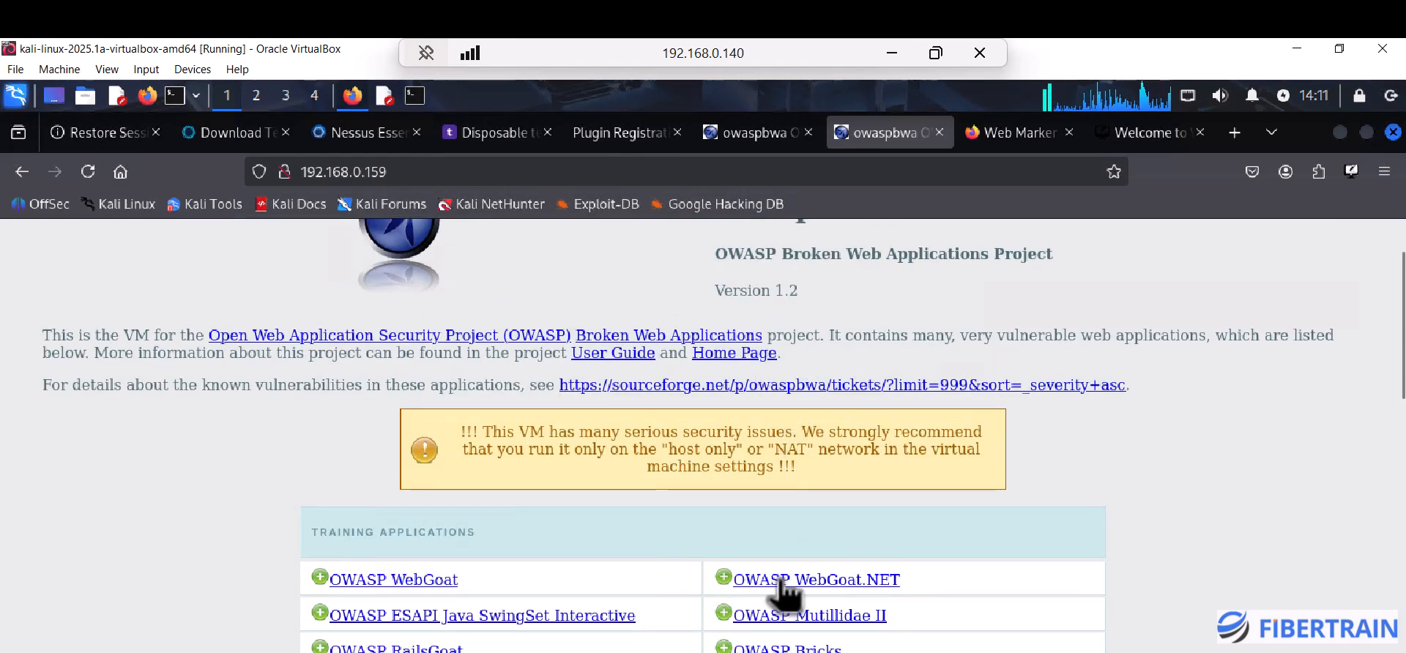
click(834, 607)
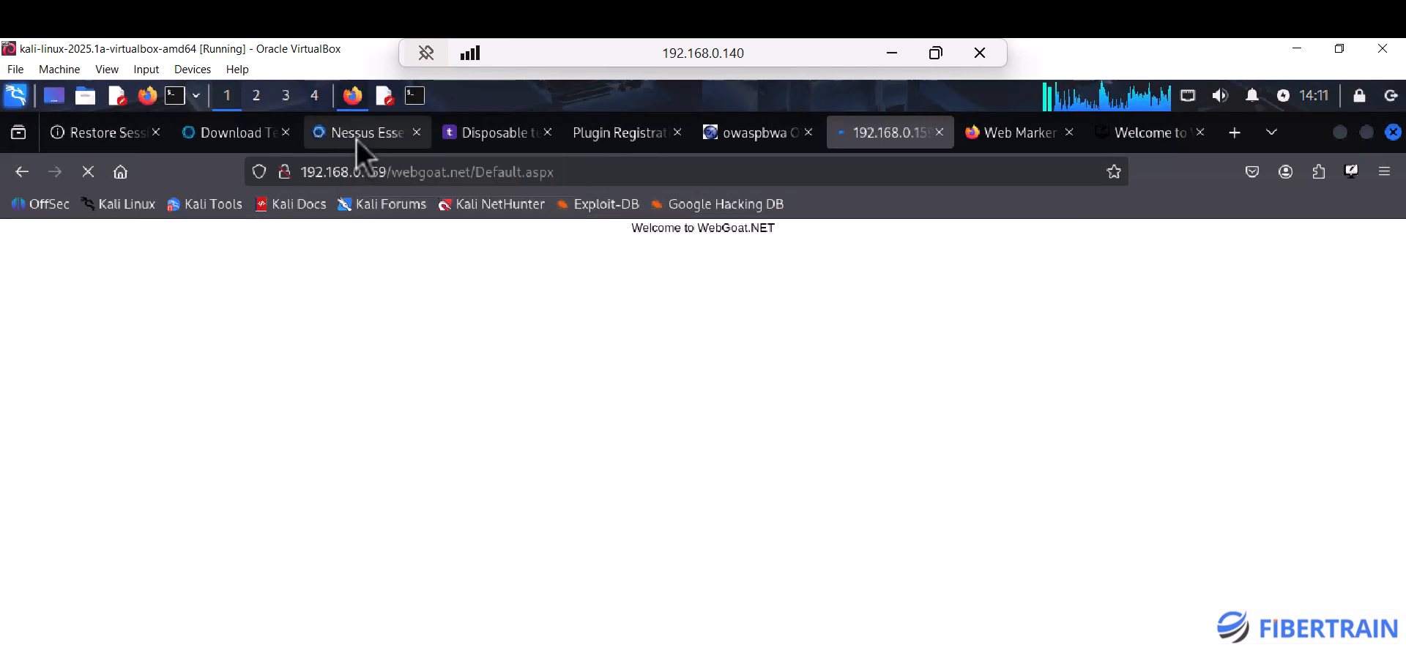
Step: Copy just the IP address 192.168.0.159 from the WebGoat.NET page's URL
click(355, 139)
click(594, 579)
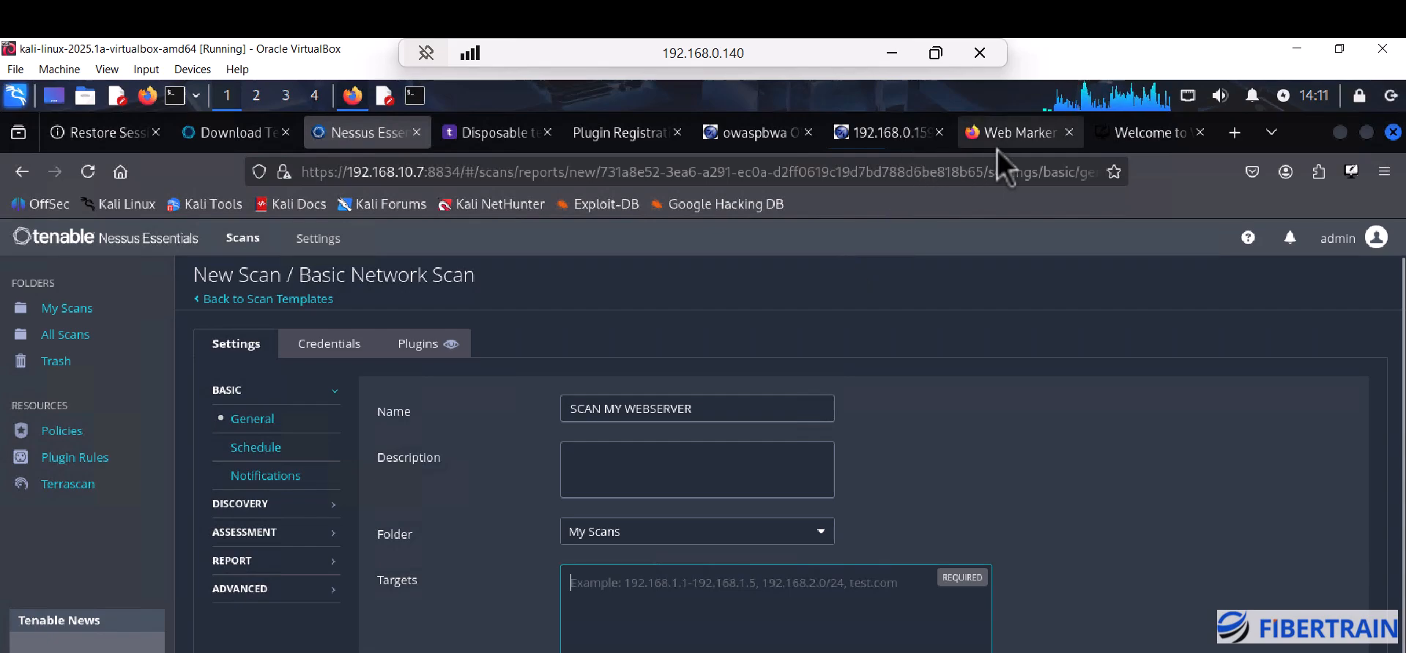
click(895, 139)
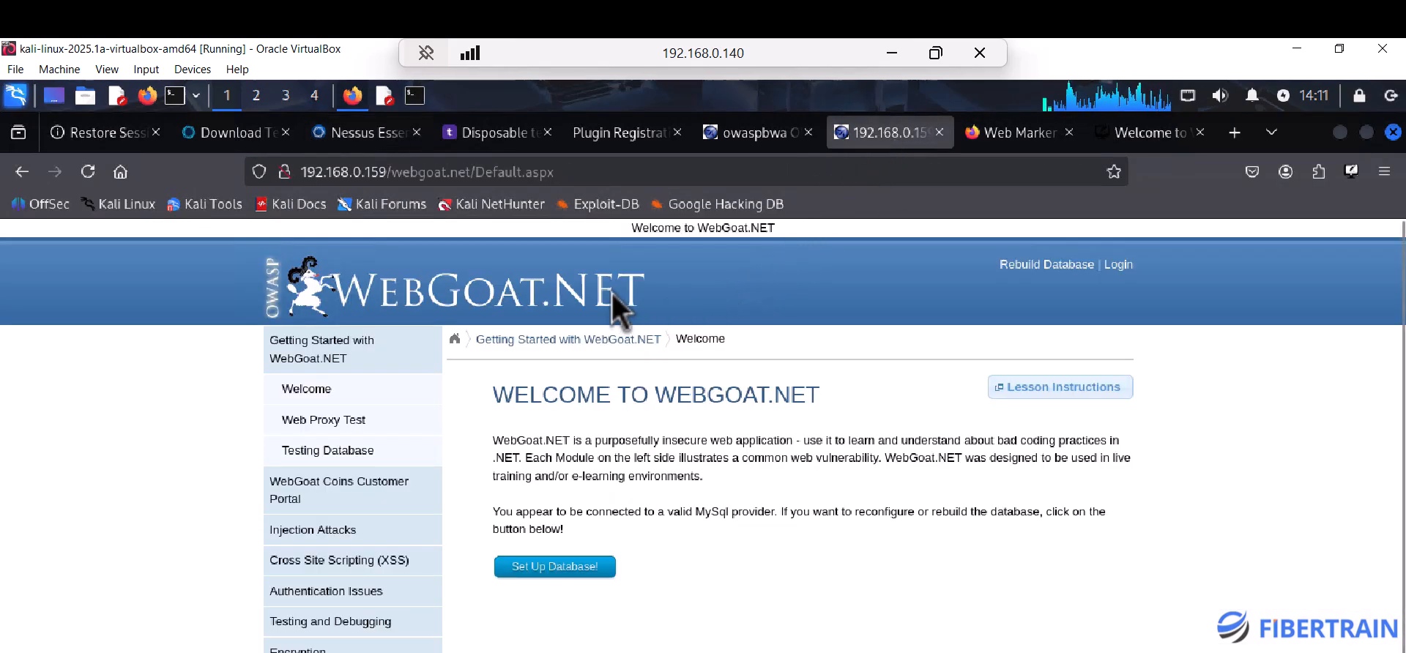
mouse_move(386, 171)
mouse_down()
mouse_move(305, 175)
mouse_move(386, 173)
mouse_up()
click(307, 175)
right_click(369, 172)
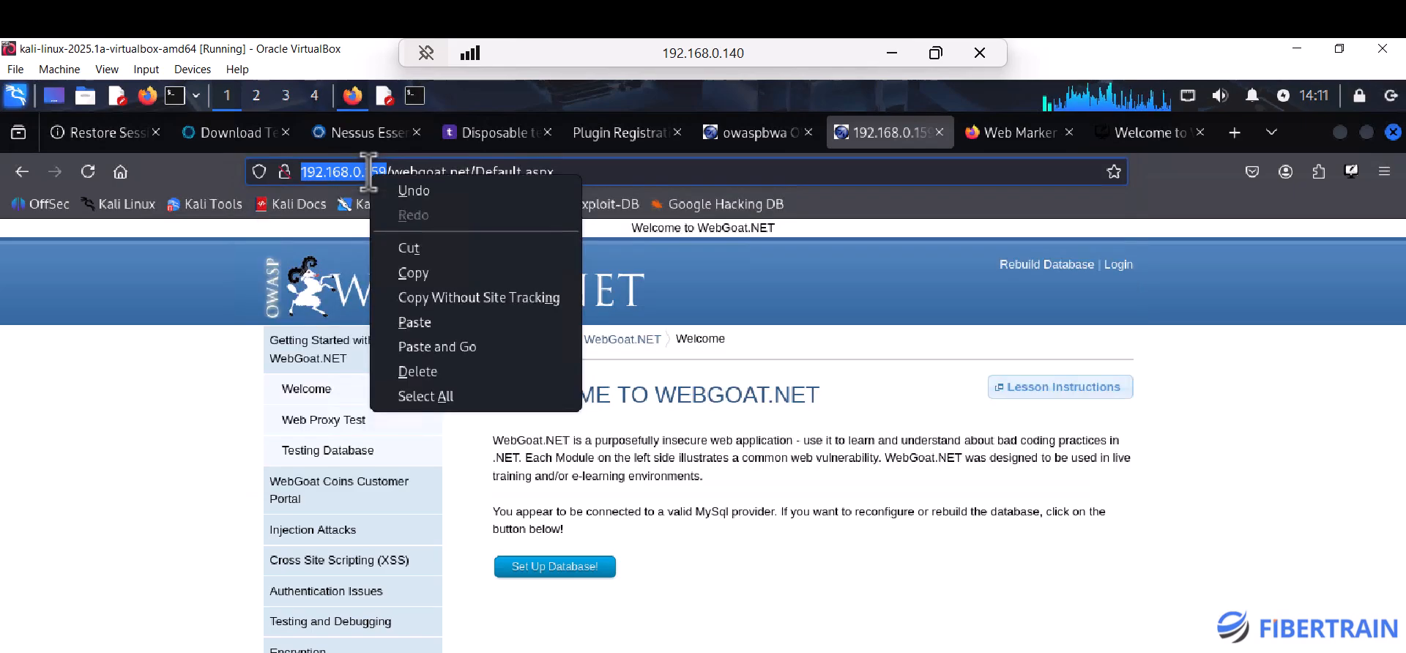
click(430, 274)
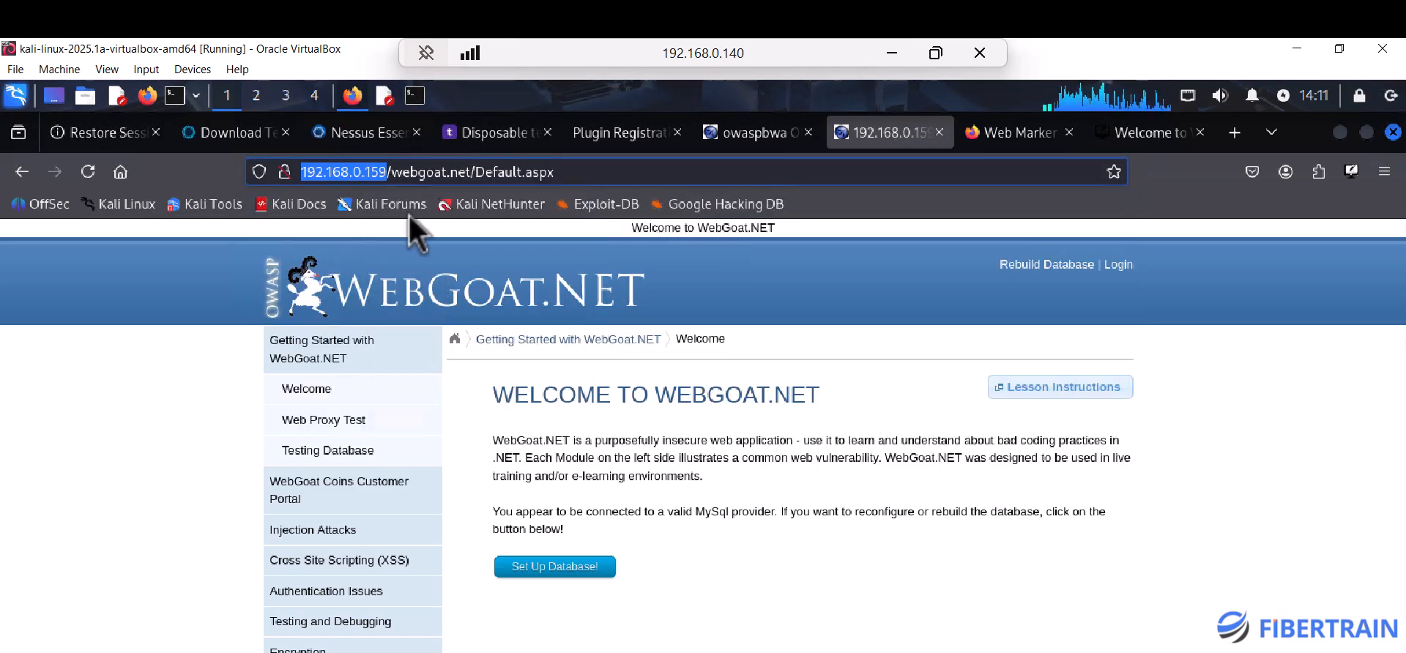
click(362, 142)
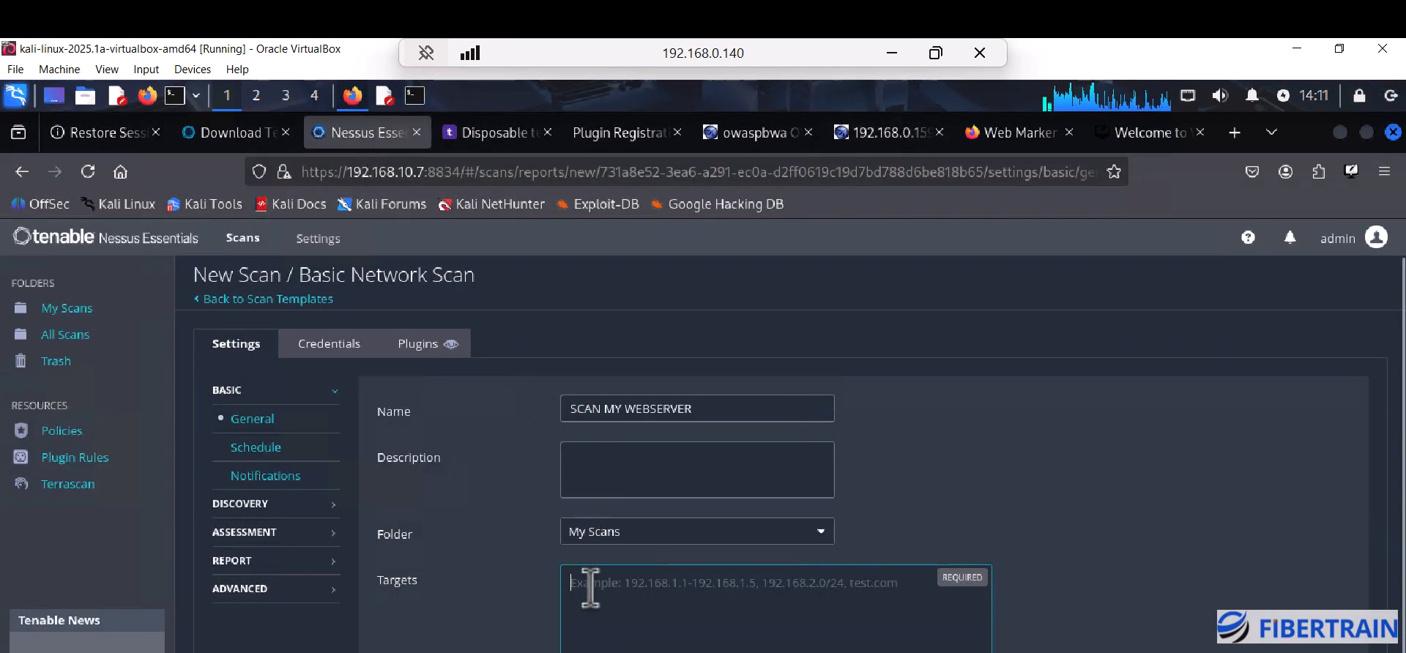
key(ctrl+v)
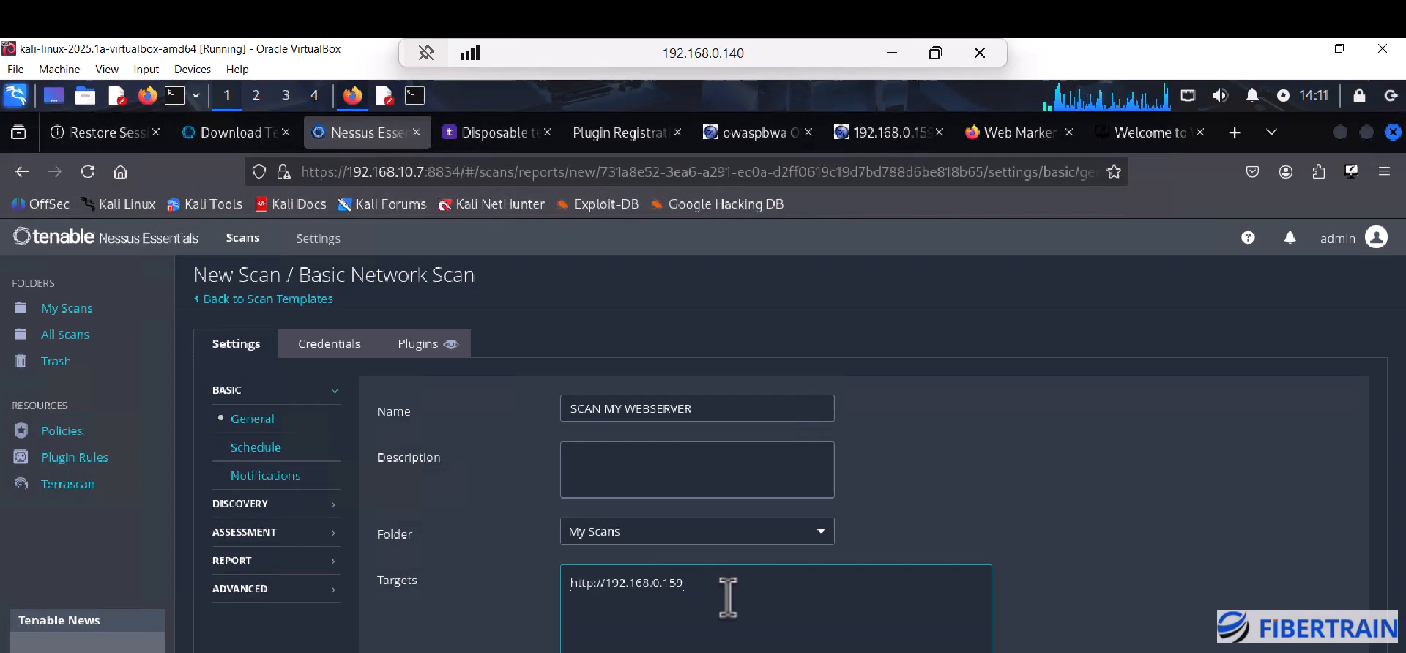
key(BackSpace)
key(BackSpace)
key(BackSpace)
key(BackSpace)
key(BackSpace)
key(BackSpace)
key(BackSpace)
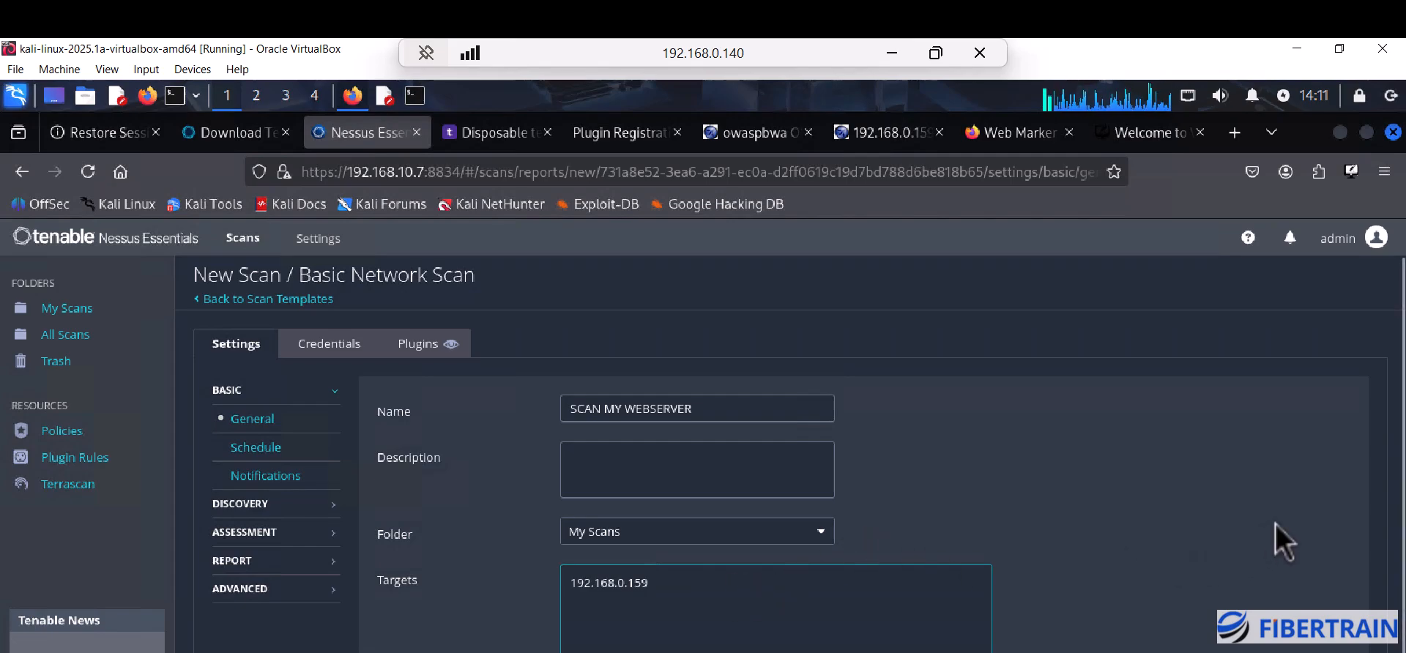
Step: Create a new Mousepad text document containing the host address 192.168.0.150 on its first line
scroll(1275, 521, down, 2)
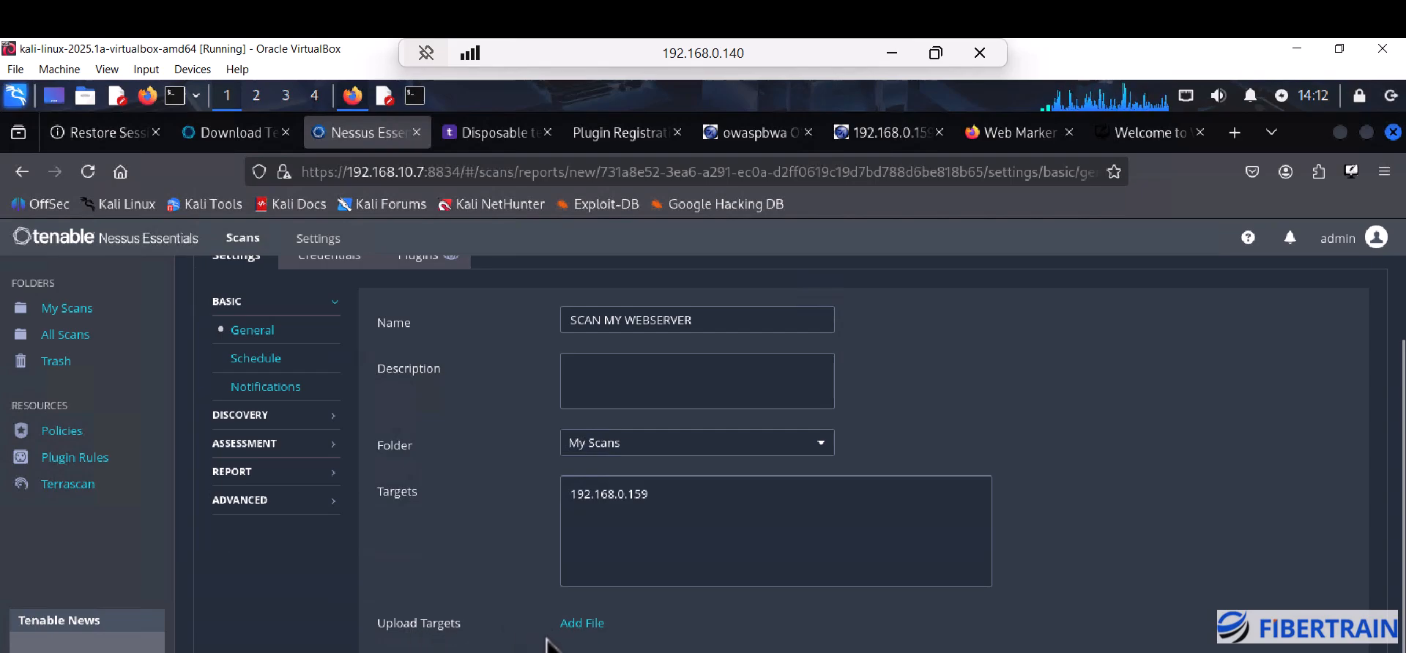
click(117, 95)
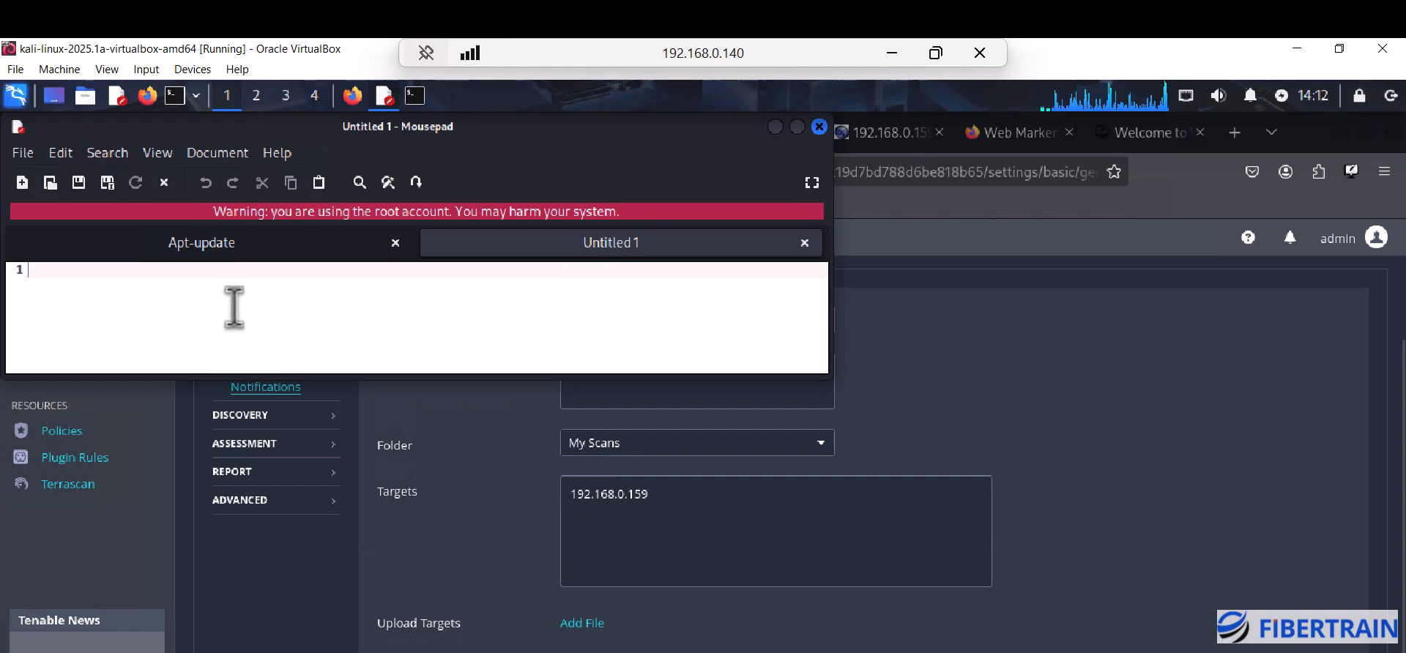
text(1)
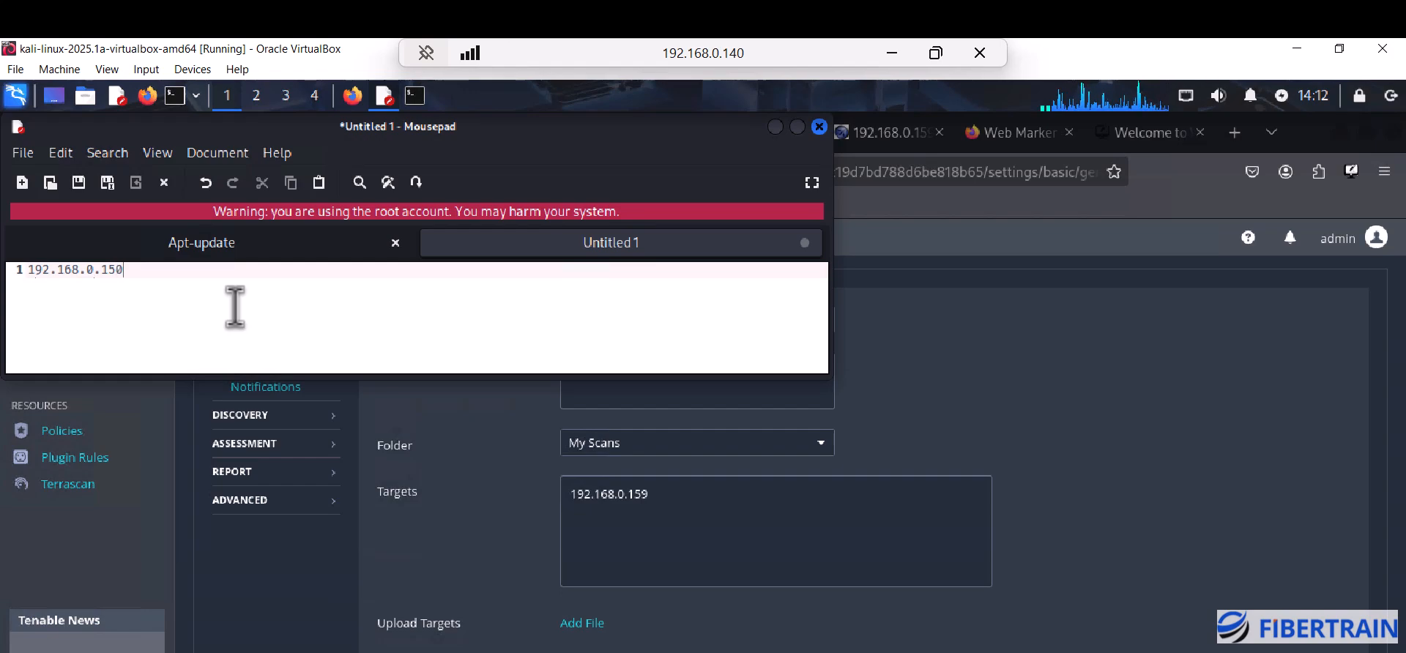
text(92.168.0.150)
key(Return)
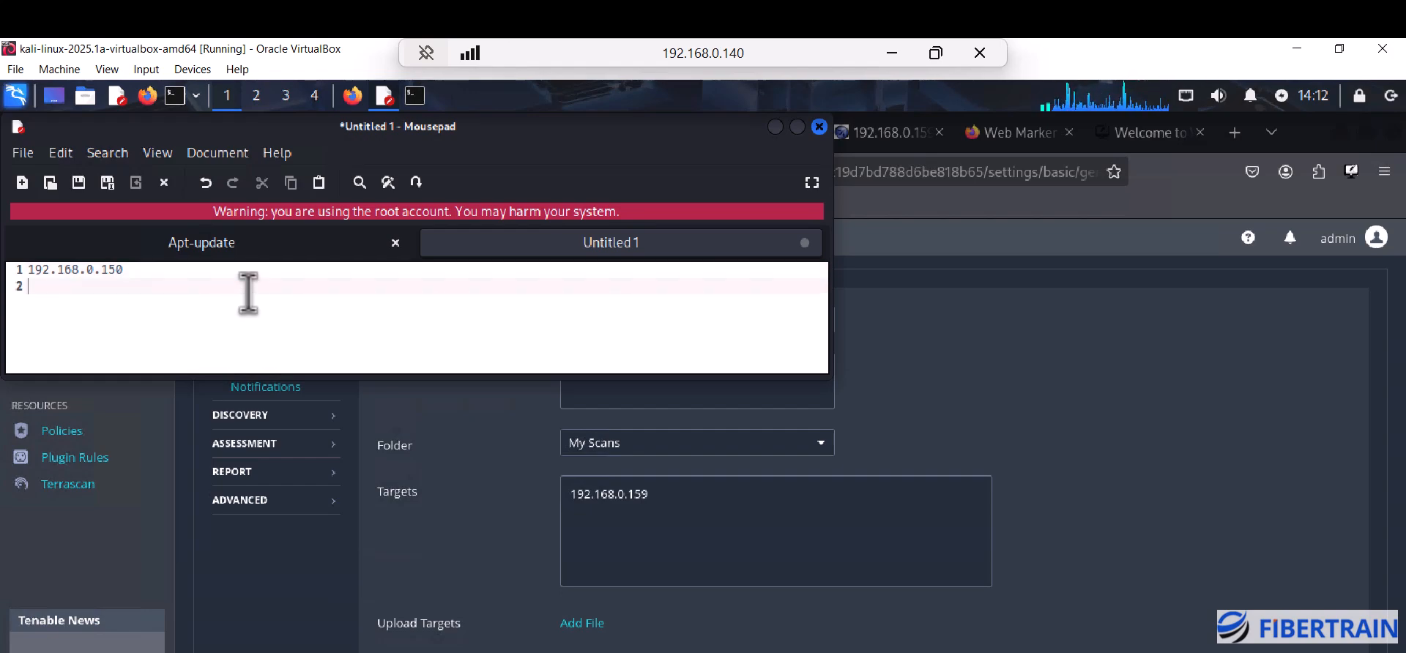
Step: Save the text document as hosts ips in the root home folder
click(33, 156)
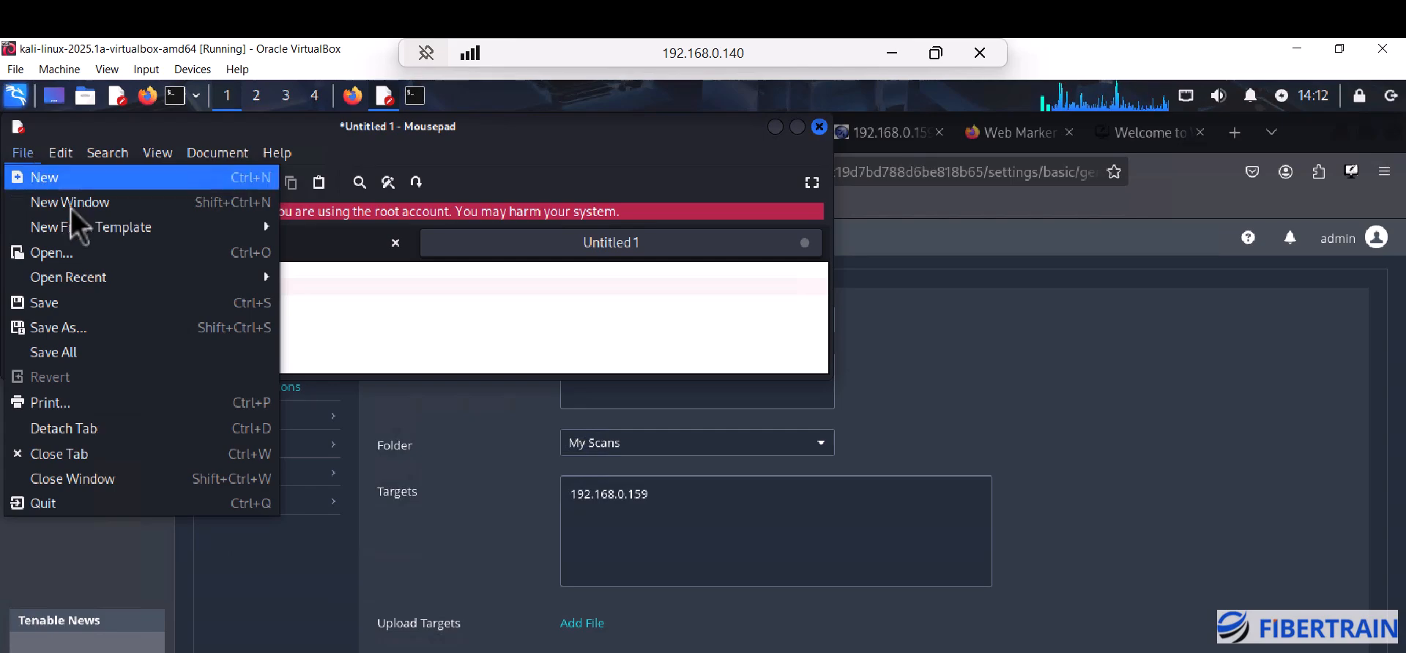
click(116, 334)
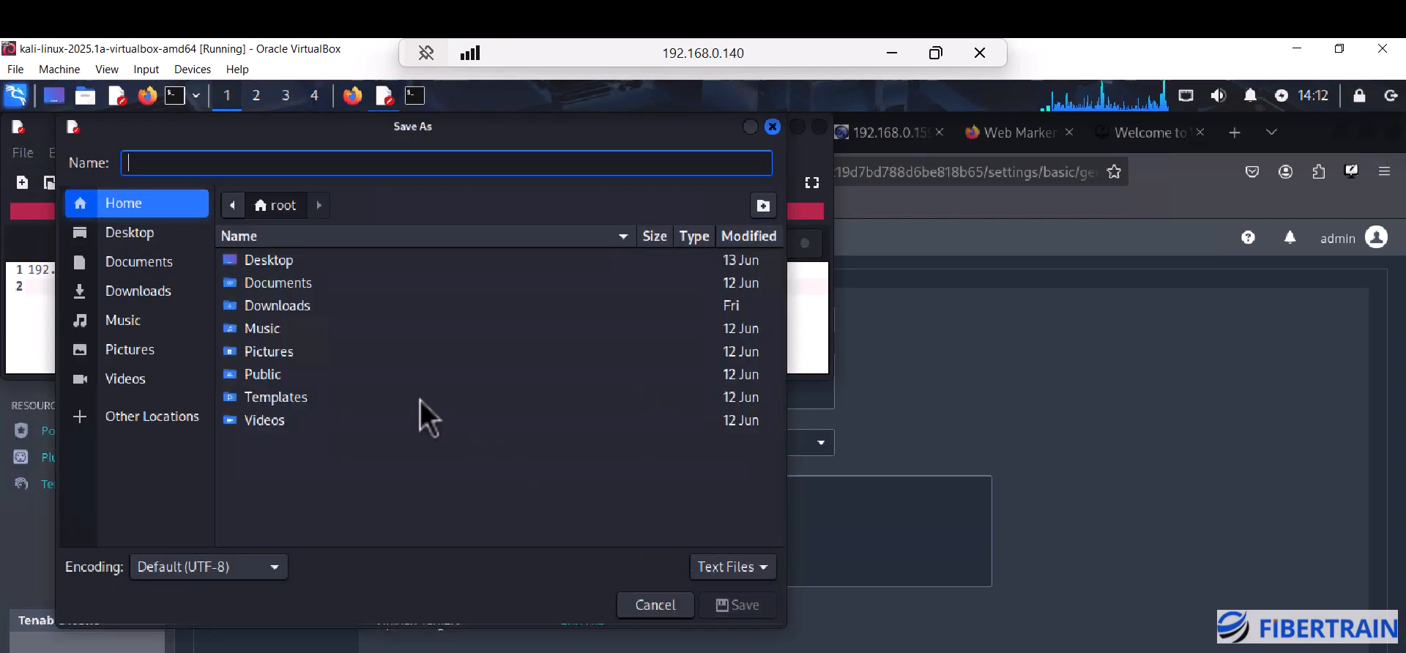
click(267, 263)
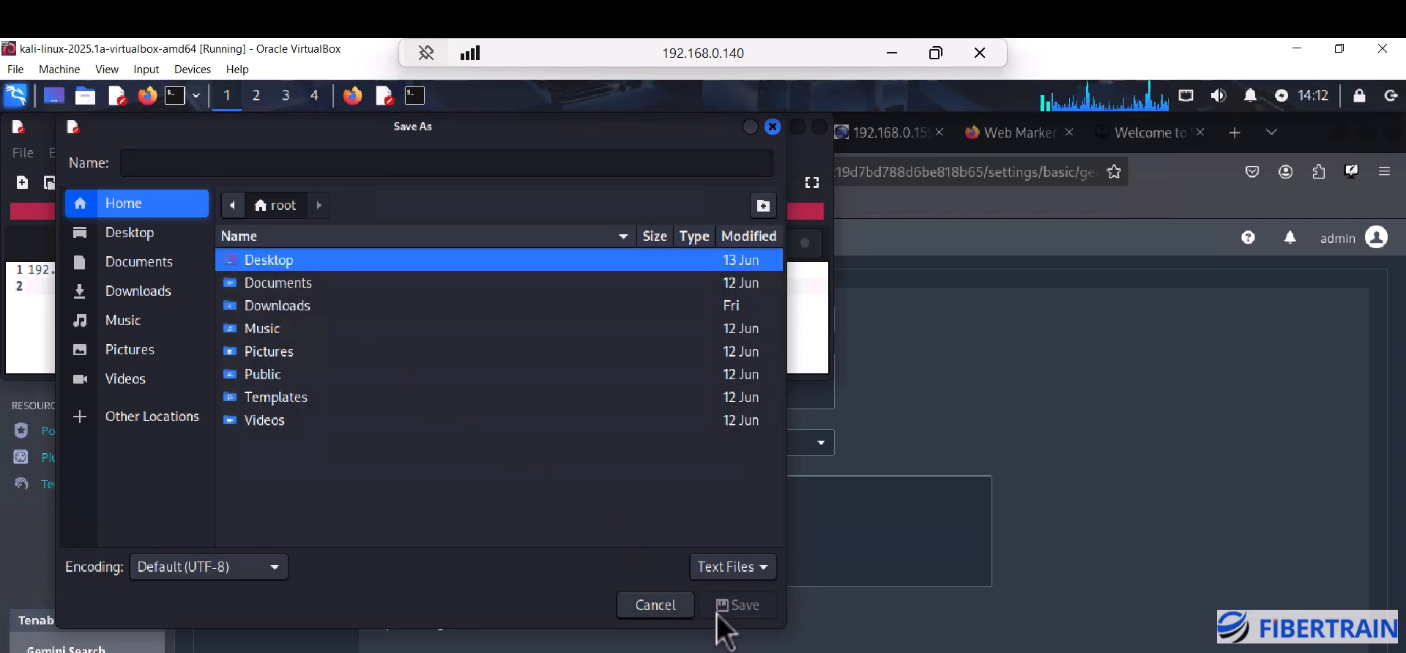
click(171, 163)
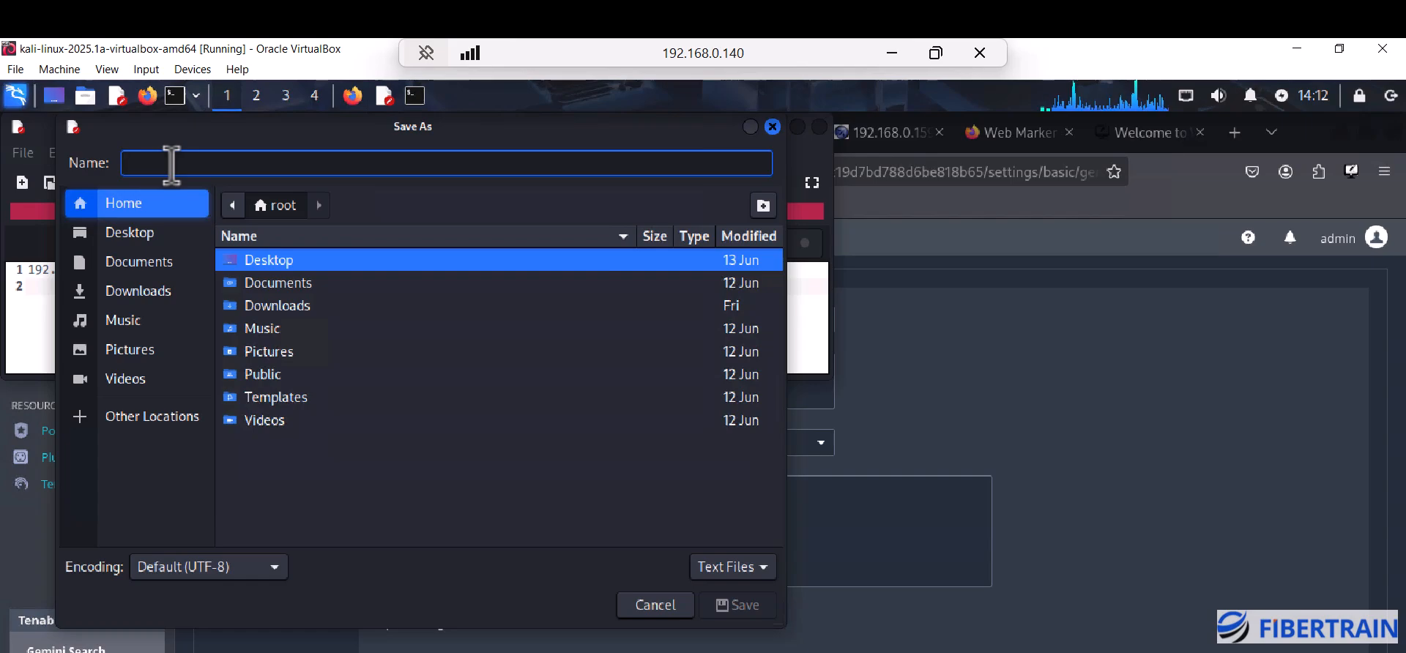
text(hosts ips)
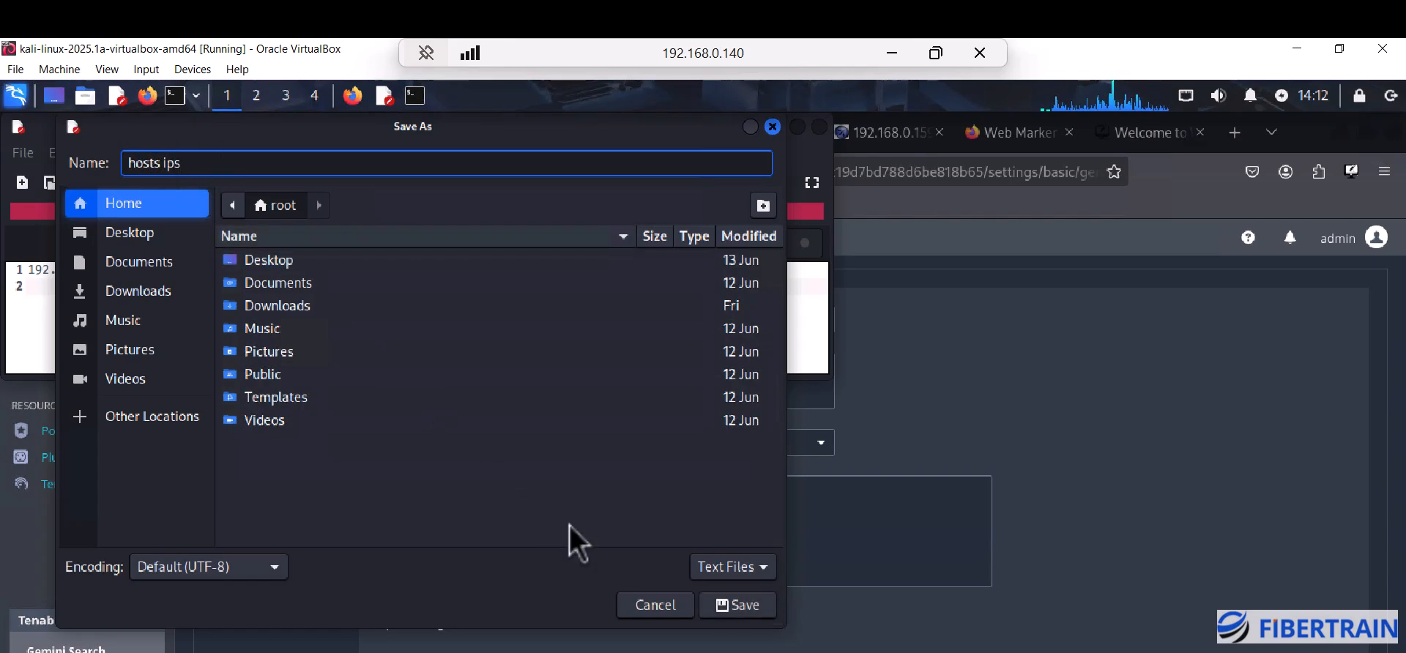
click(731, 612)
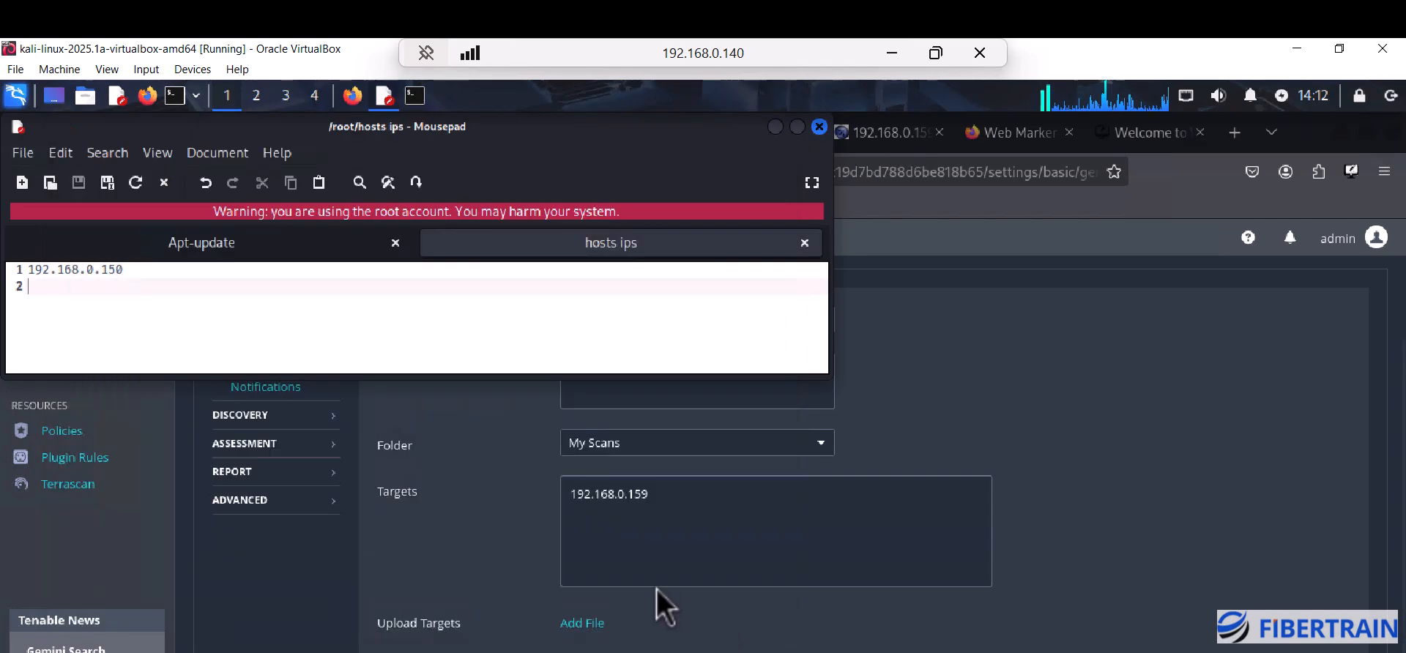
Step: Try to add a targets file to the Nessus scan from the Desktop folder
click(584, 631)
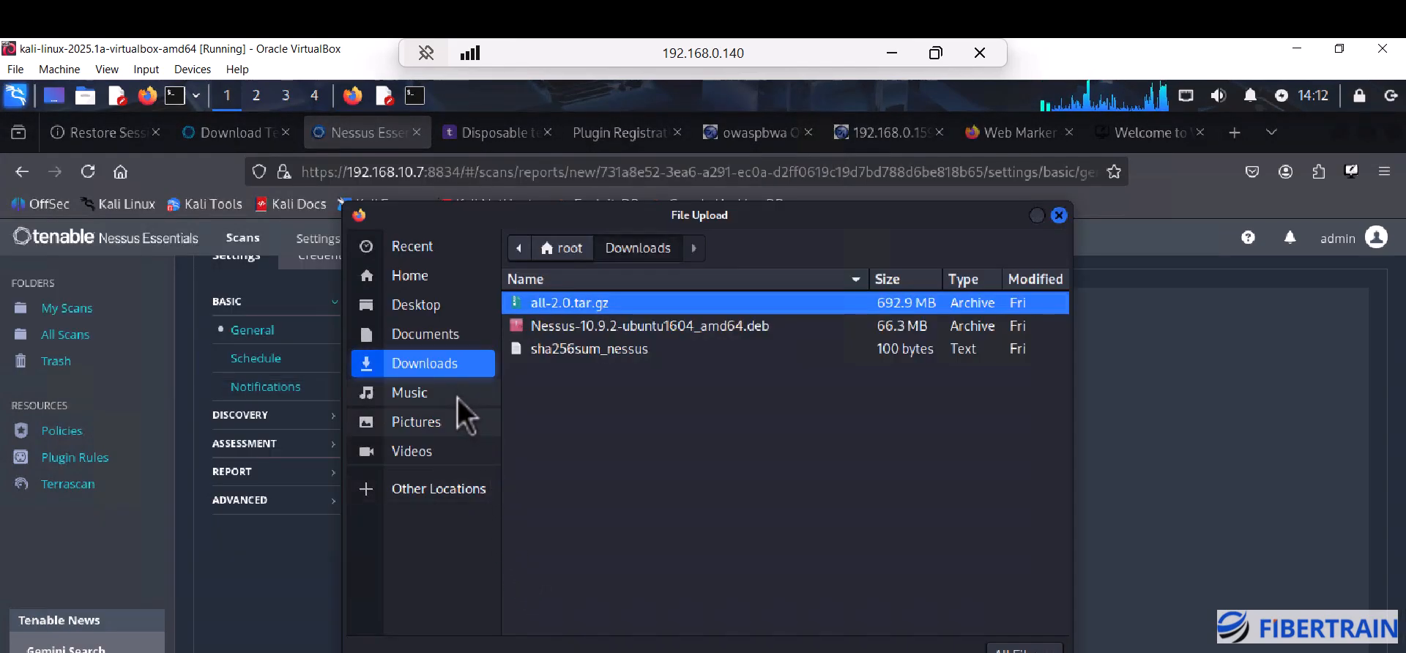
click(415, 314)
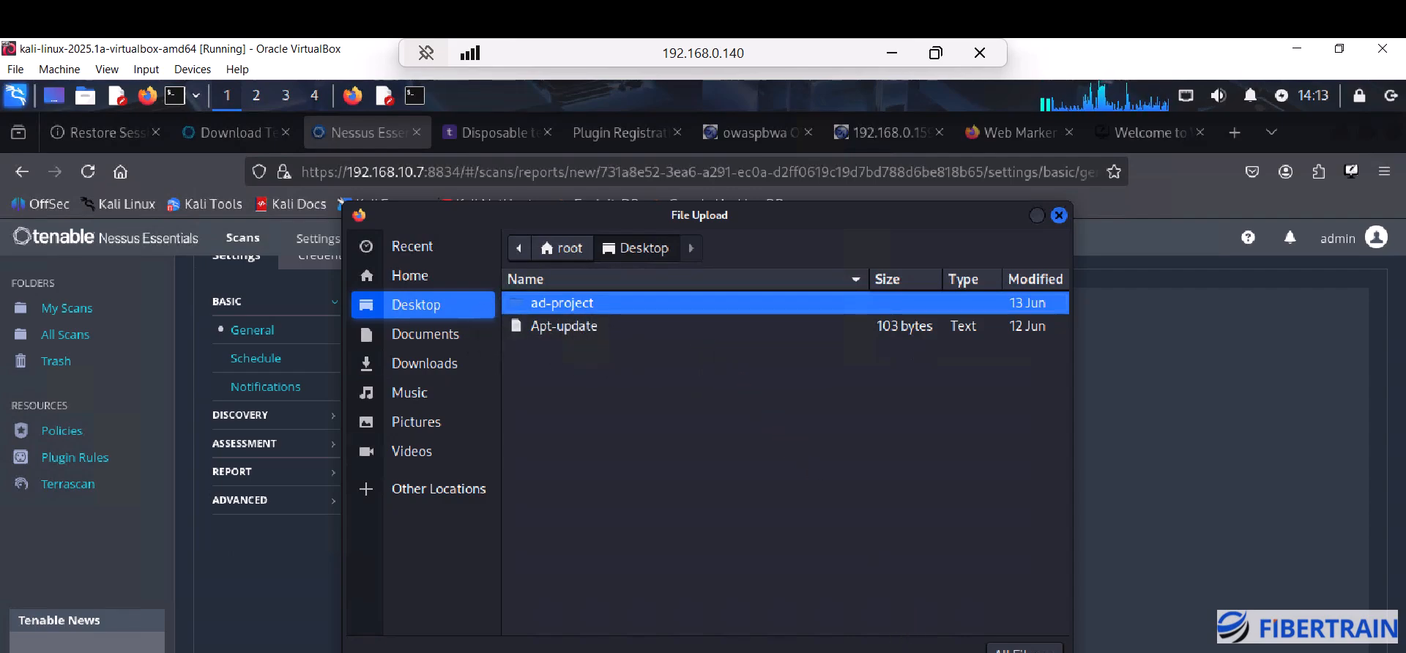
key(Escape)
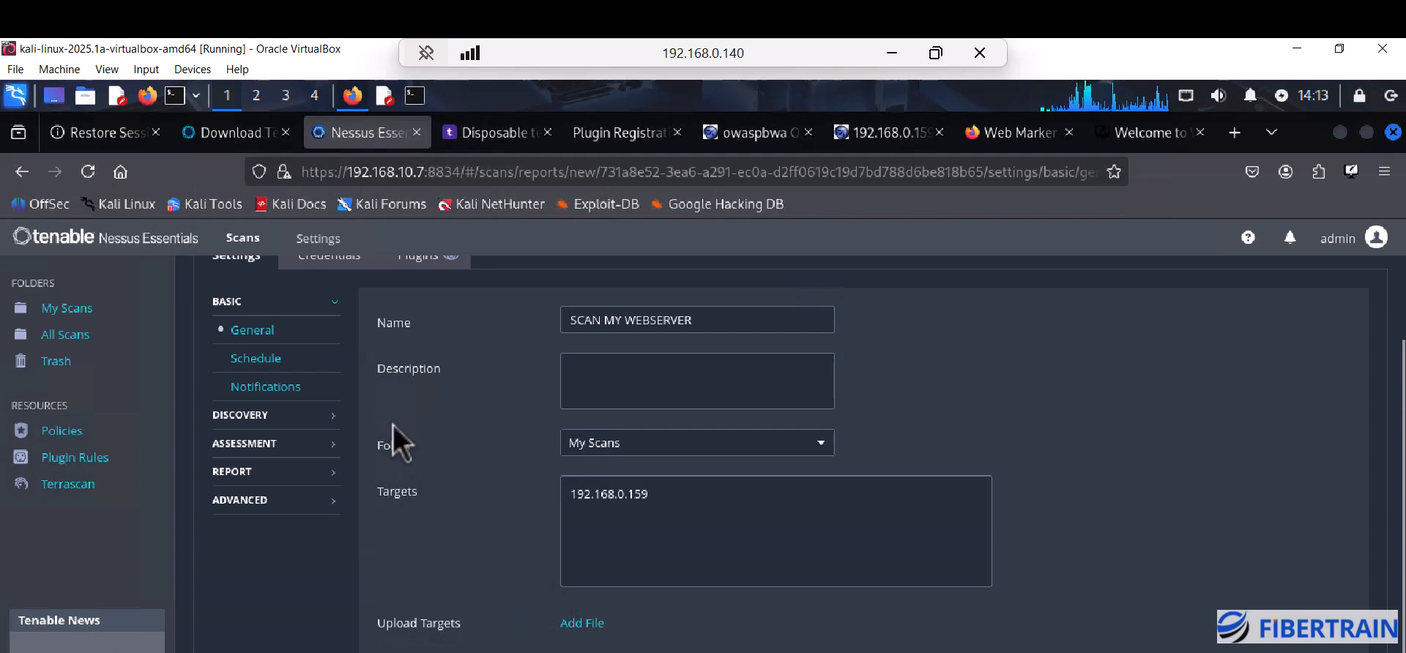
drag(657, 494, 473, 485)
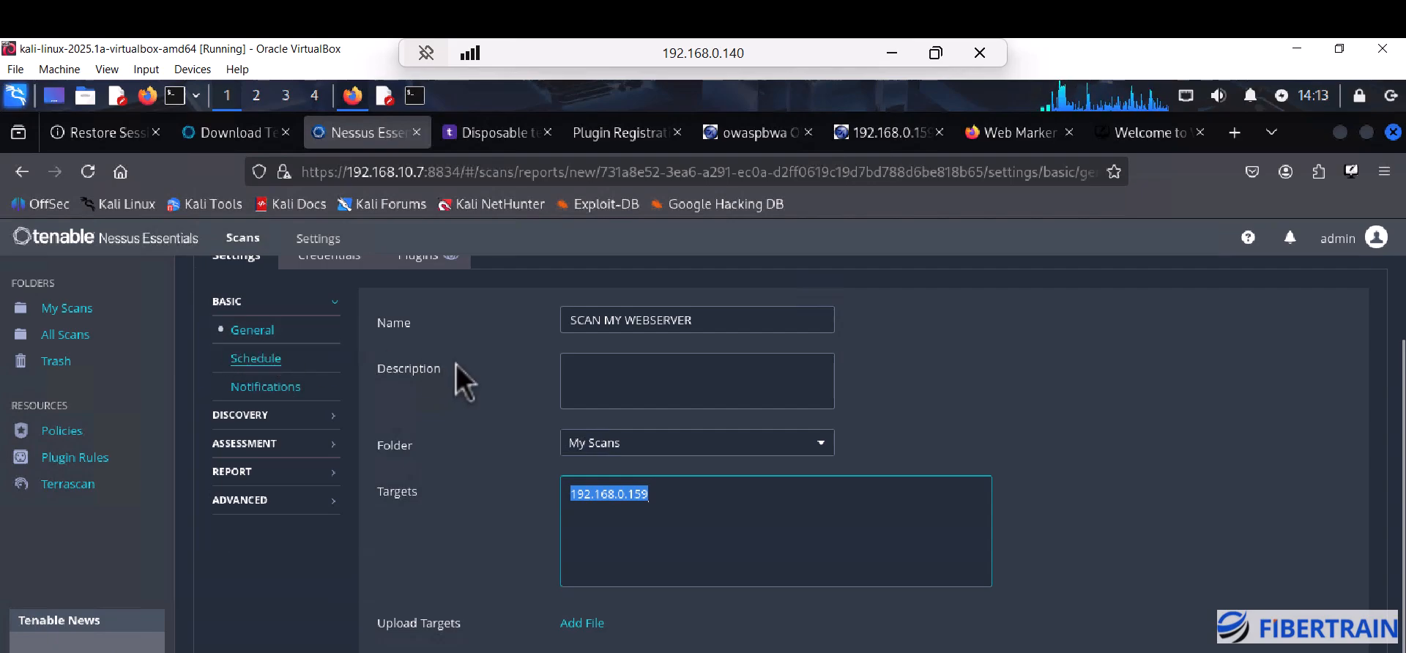
scroll(455, 364, up, 2)
scroll(337, 410, down, 2)
scroll(350, 395, up, 2)
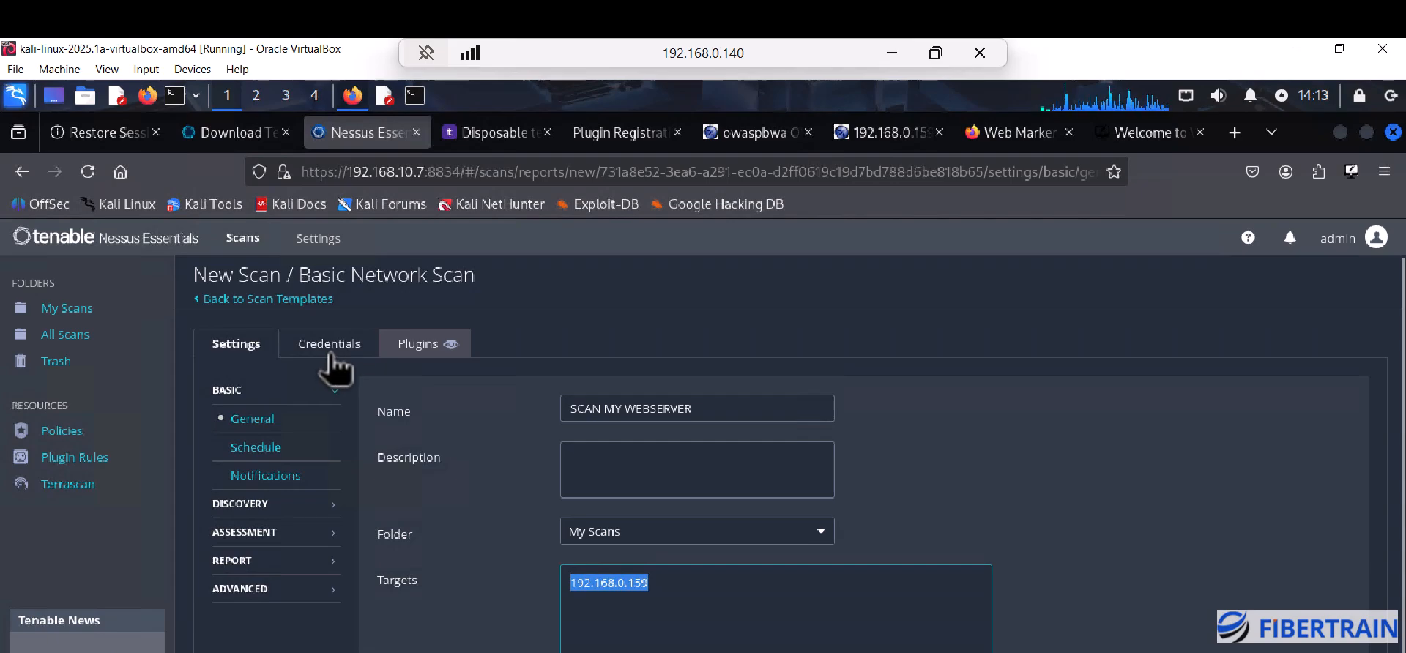
Step: Add SSH host credentials to the scan and set their authentication method to password
click(331, 346)
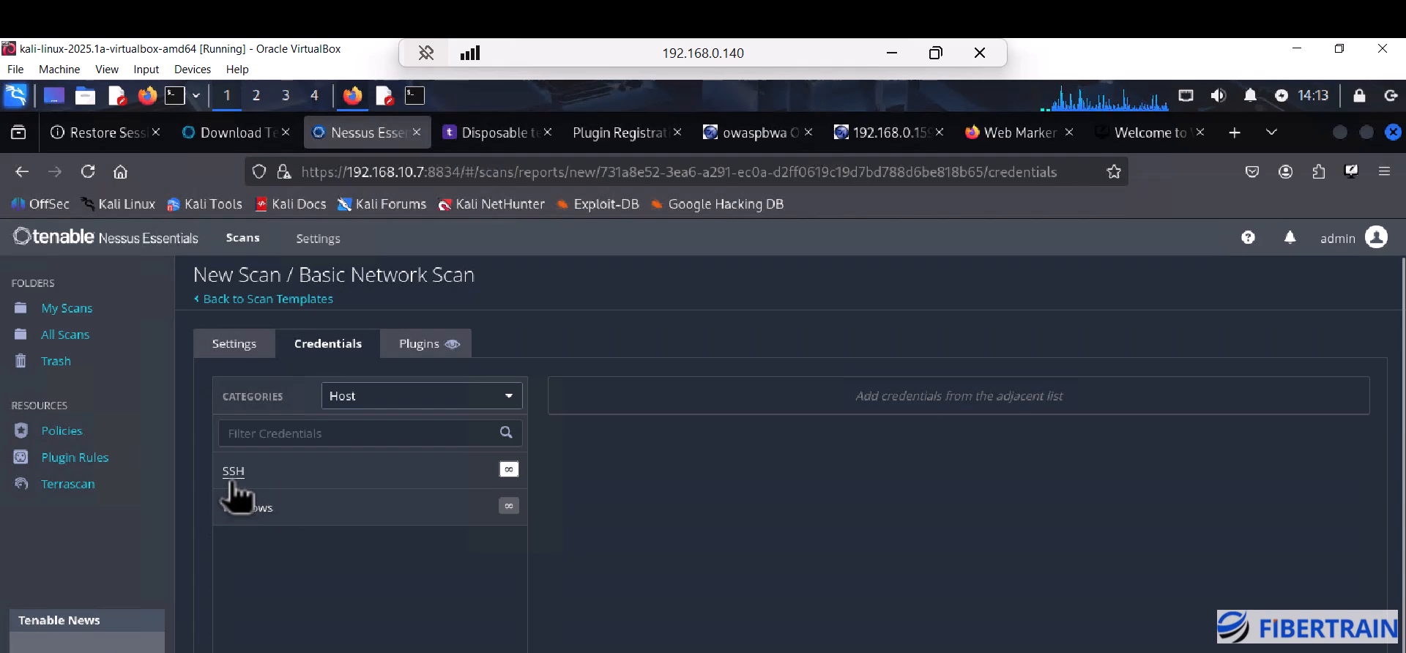
click(509, 469)
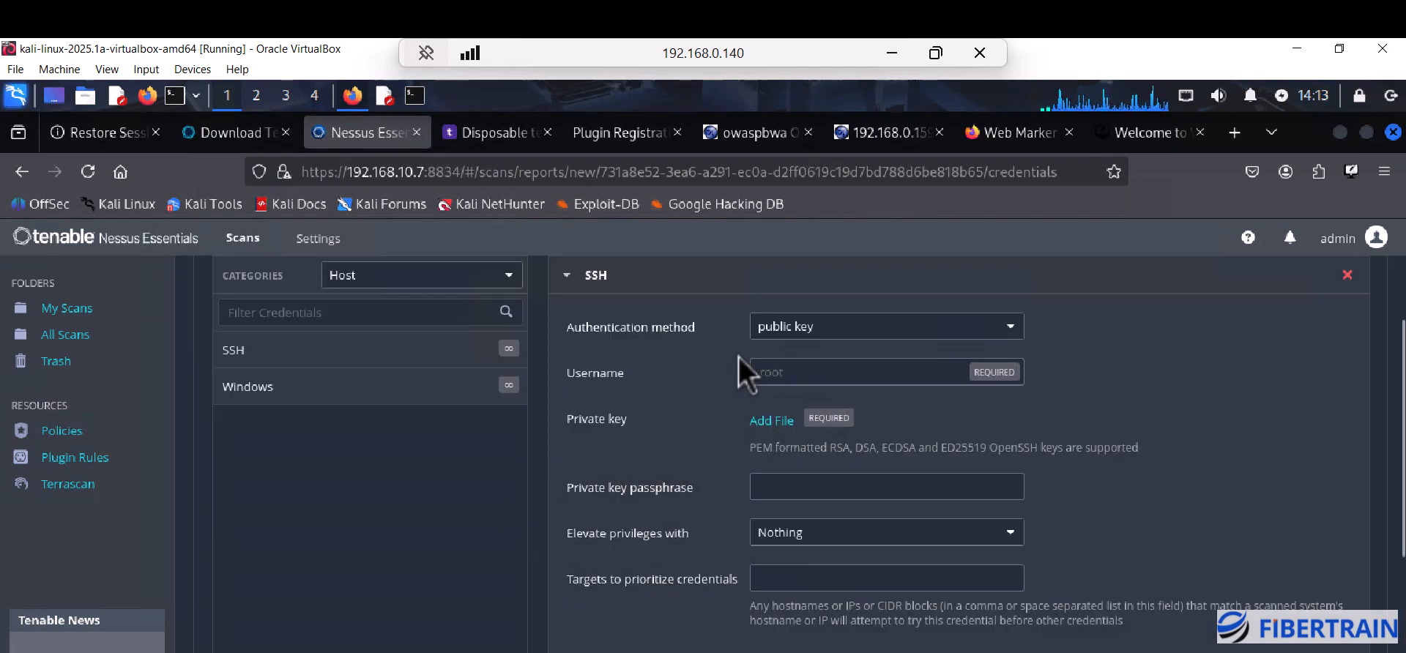
click(925, 335)
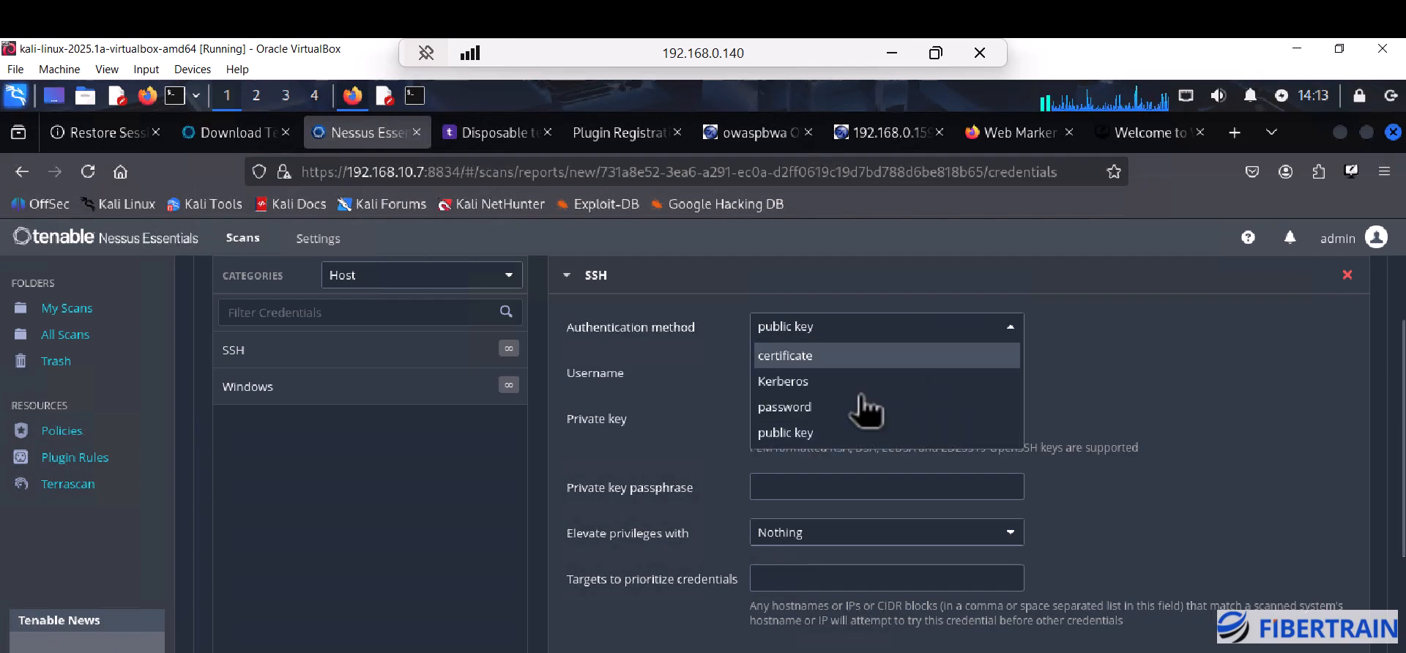
click(817, 416)
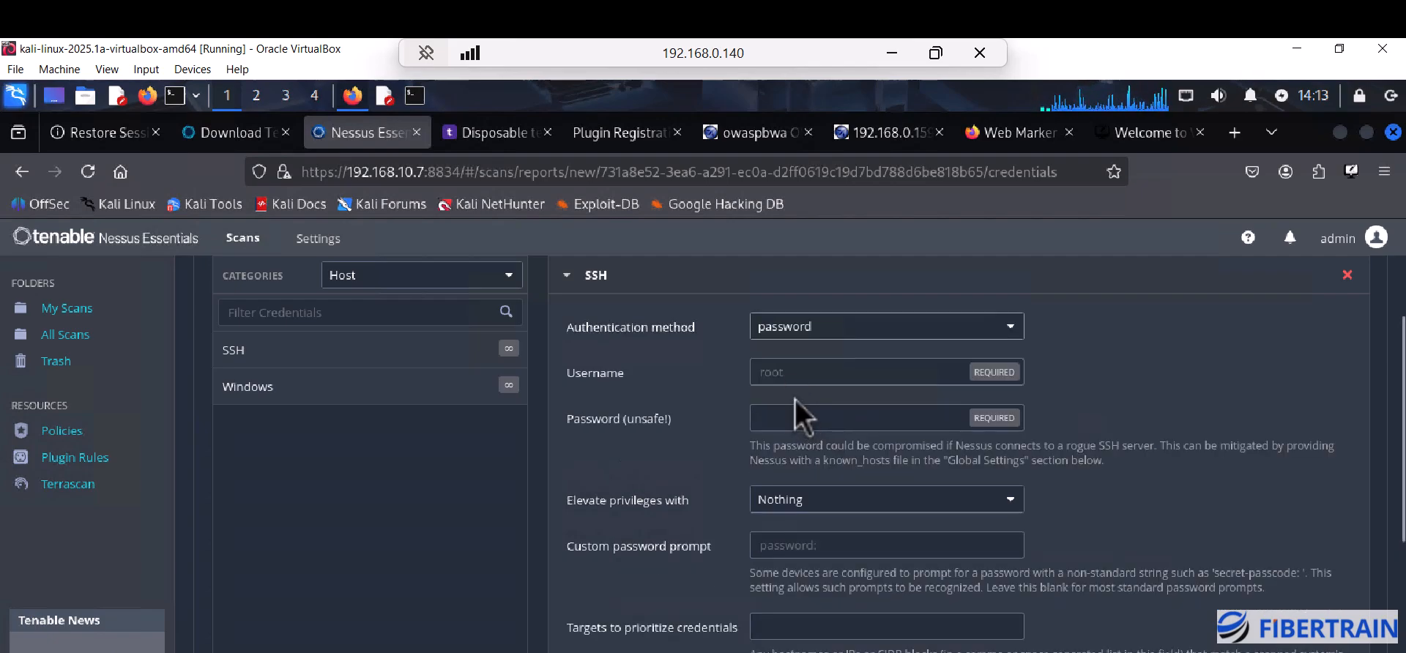
Step: Enter root as the SSH username and fill in the SSH password, leaving the remaining SSH options unchanged
click(790, 372)
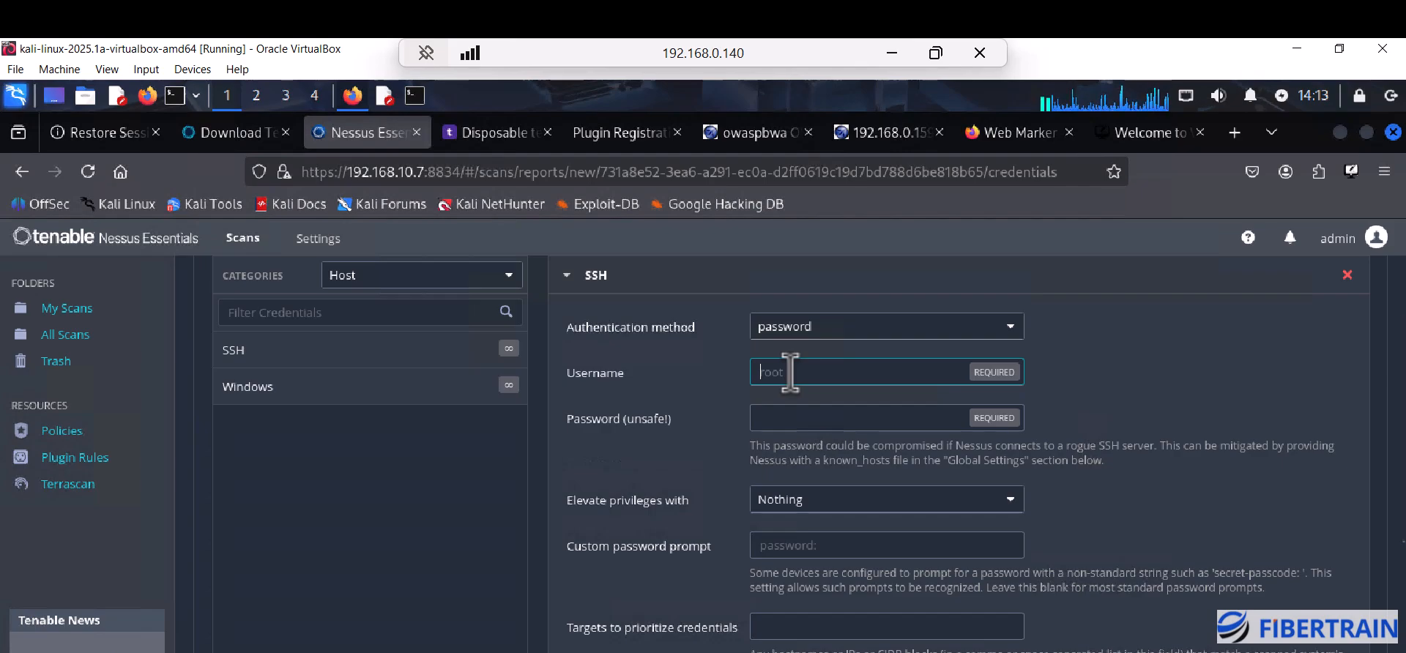
text(root)
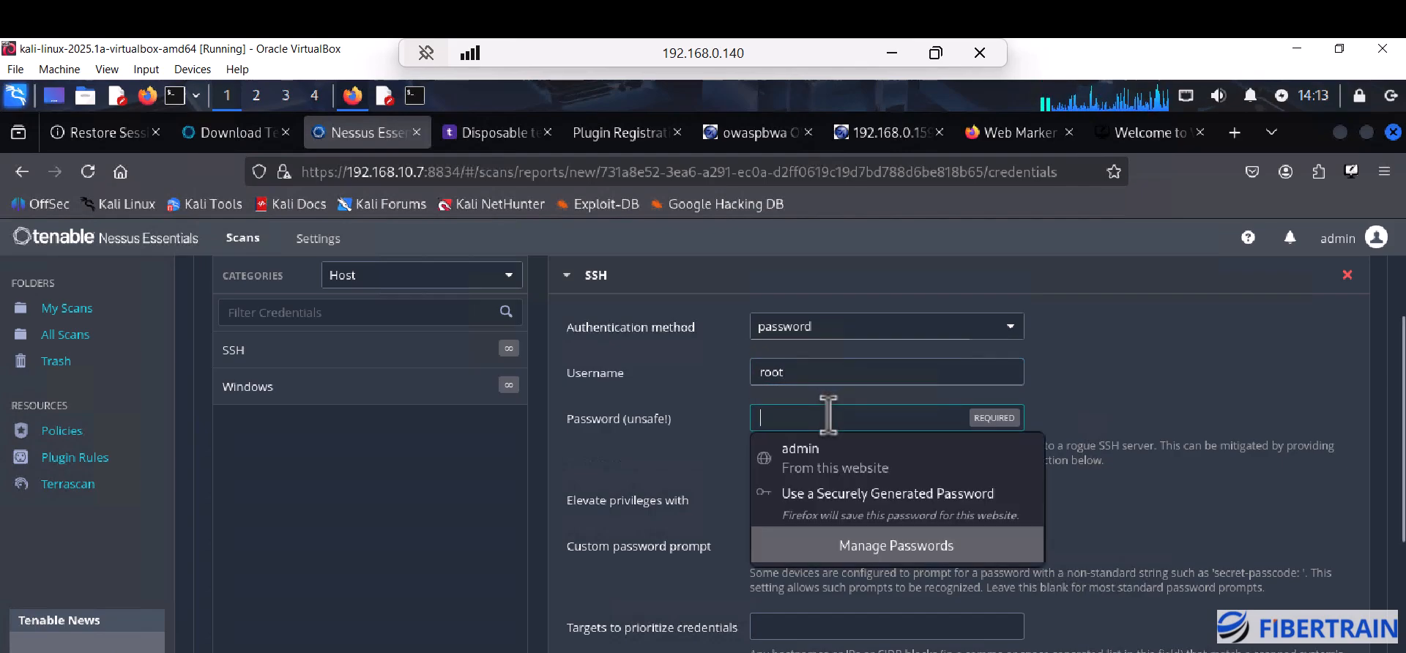
text(•••)
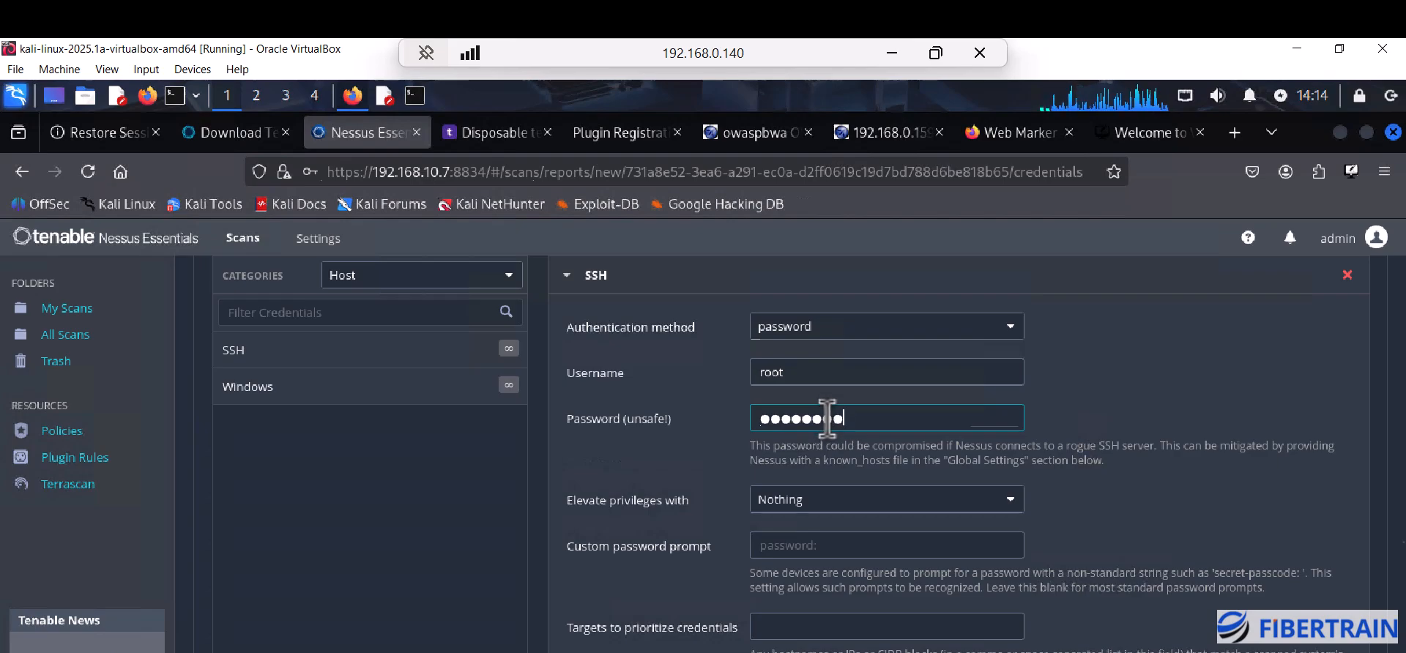
text(••••)
scroll(818, 446, down, 5)
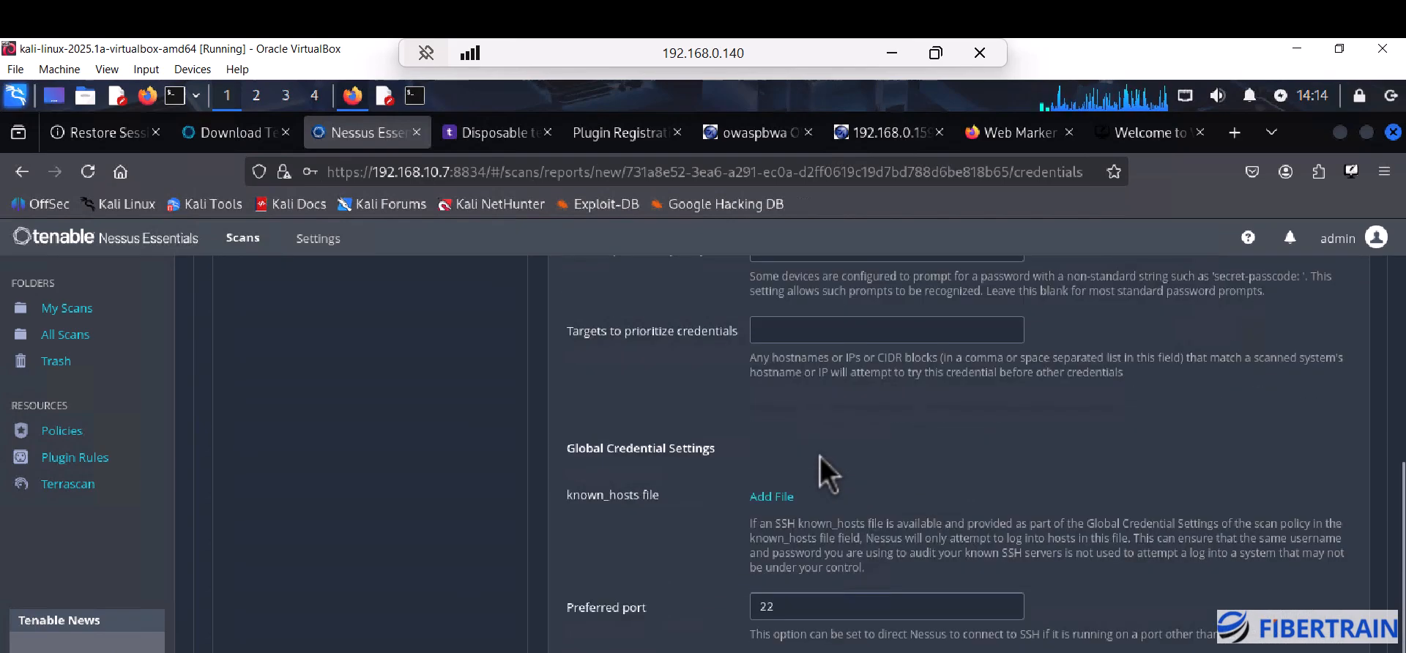
Step: Save the new scan and open the configuration of SCAN MY WEBSERVER from the scan list
scroll(819, 455, down, 3)
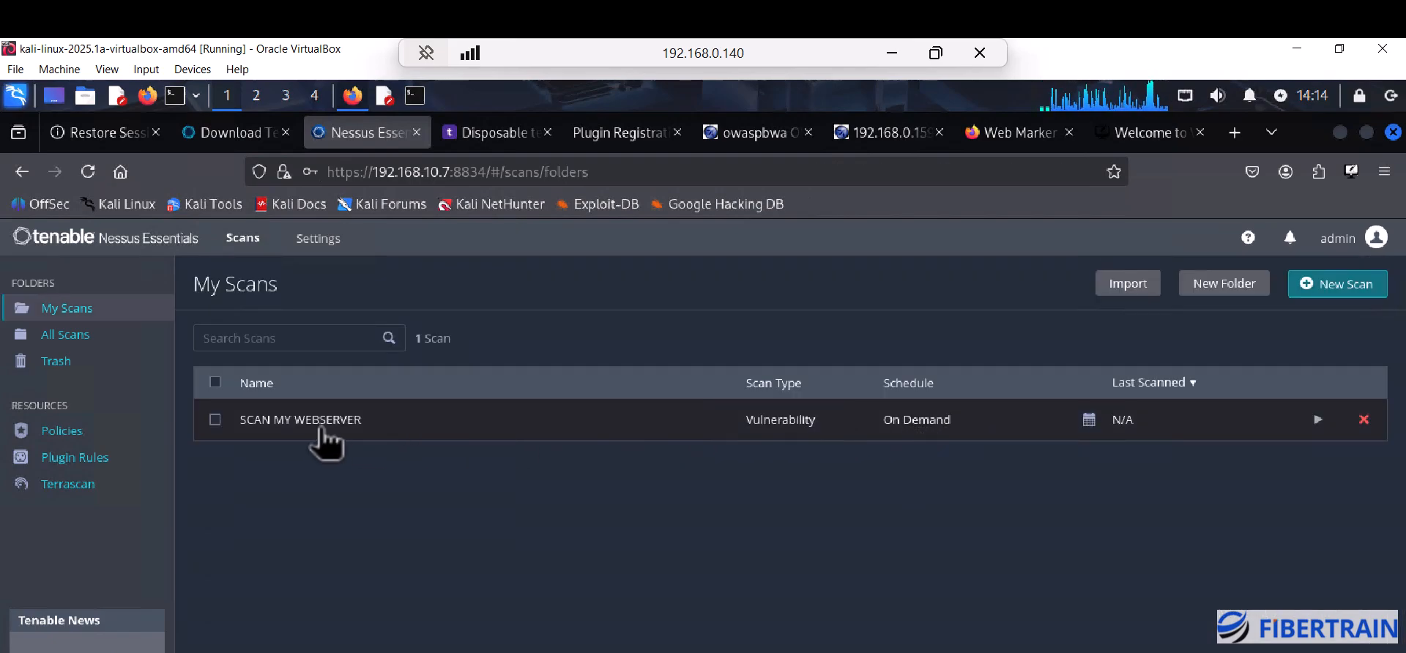
click(215, 419)
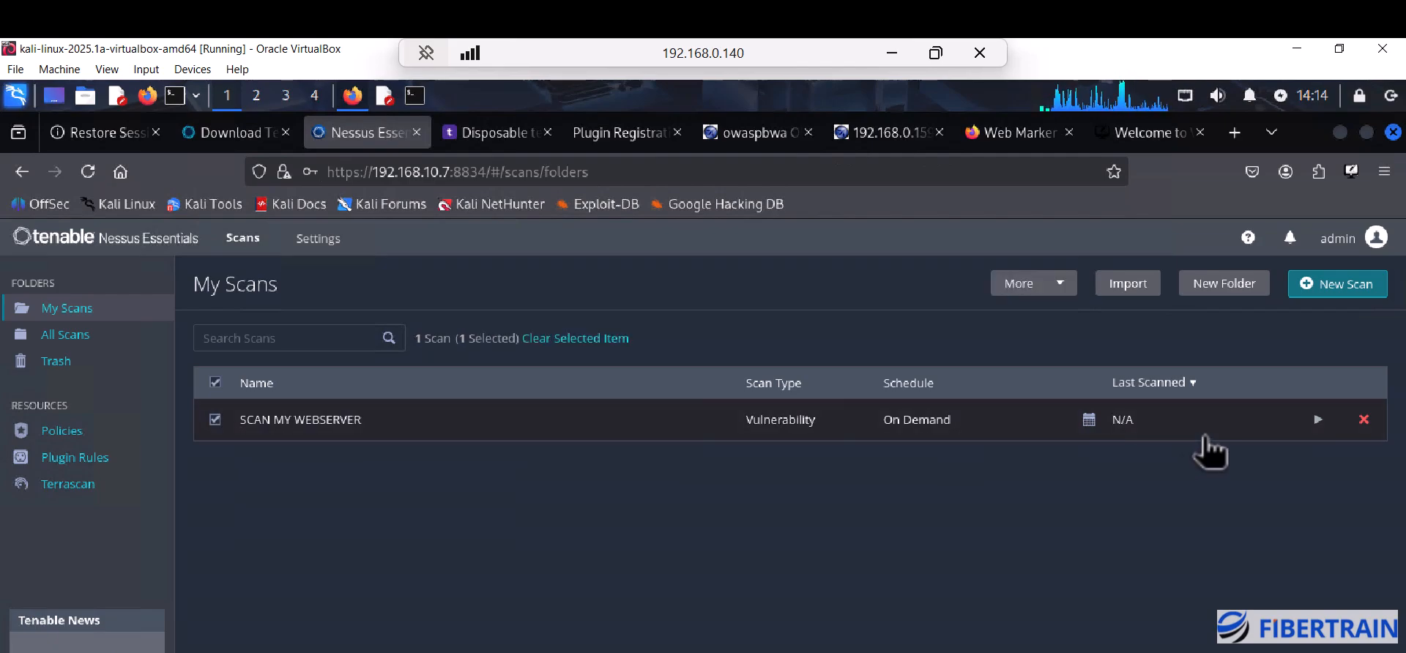
click(1034, 283)
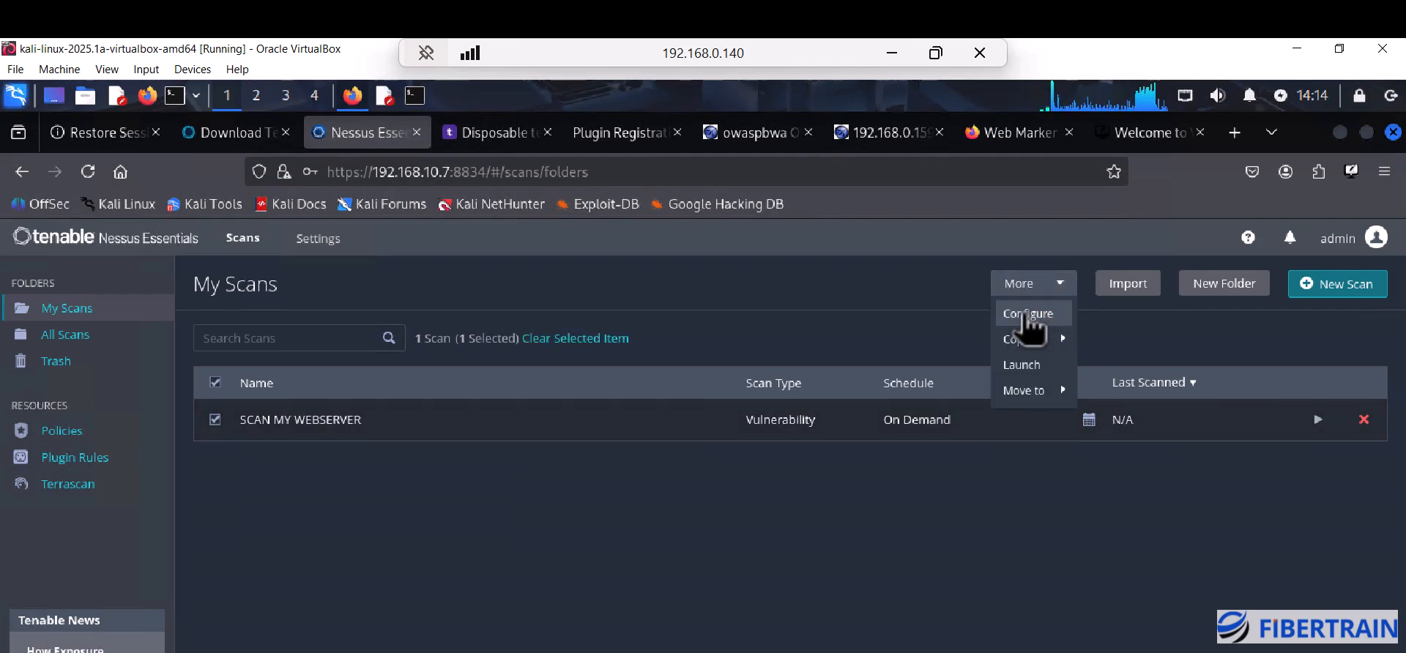
click(1027, 315)
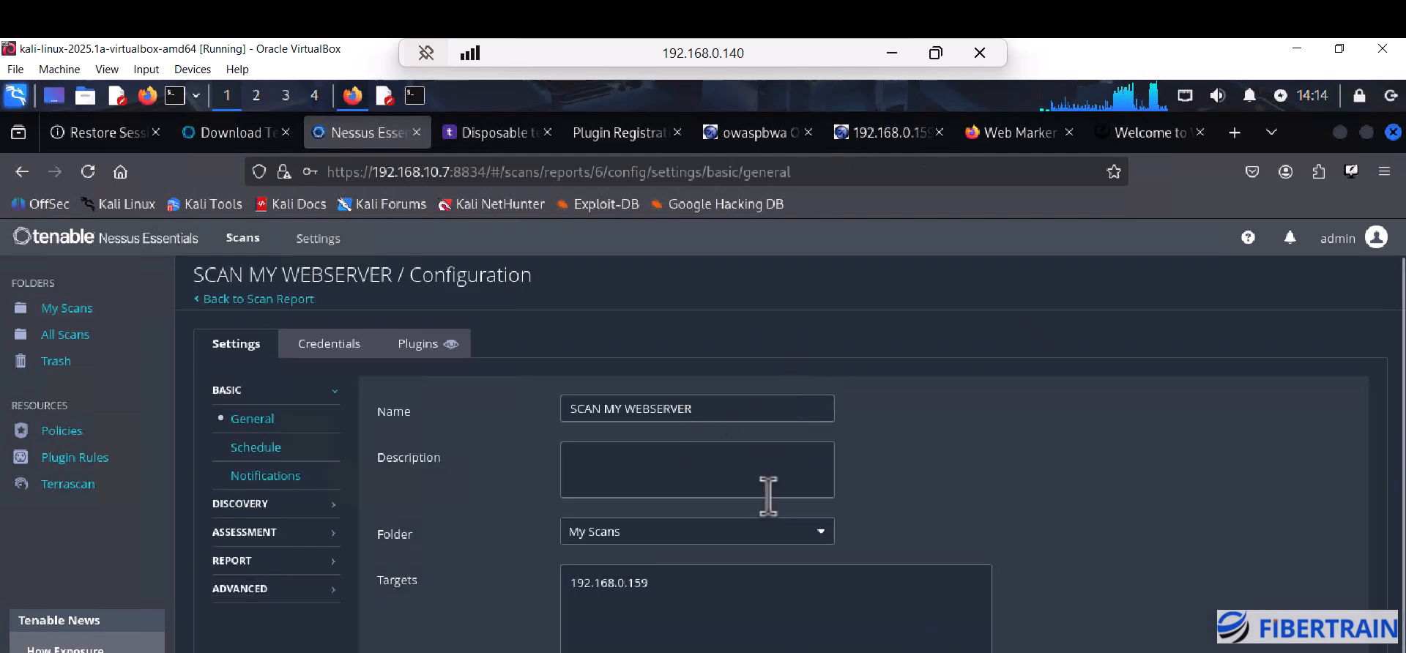
Step: Review the scan's host credentials, plugin families and general settings
click(338, 352)
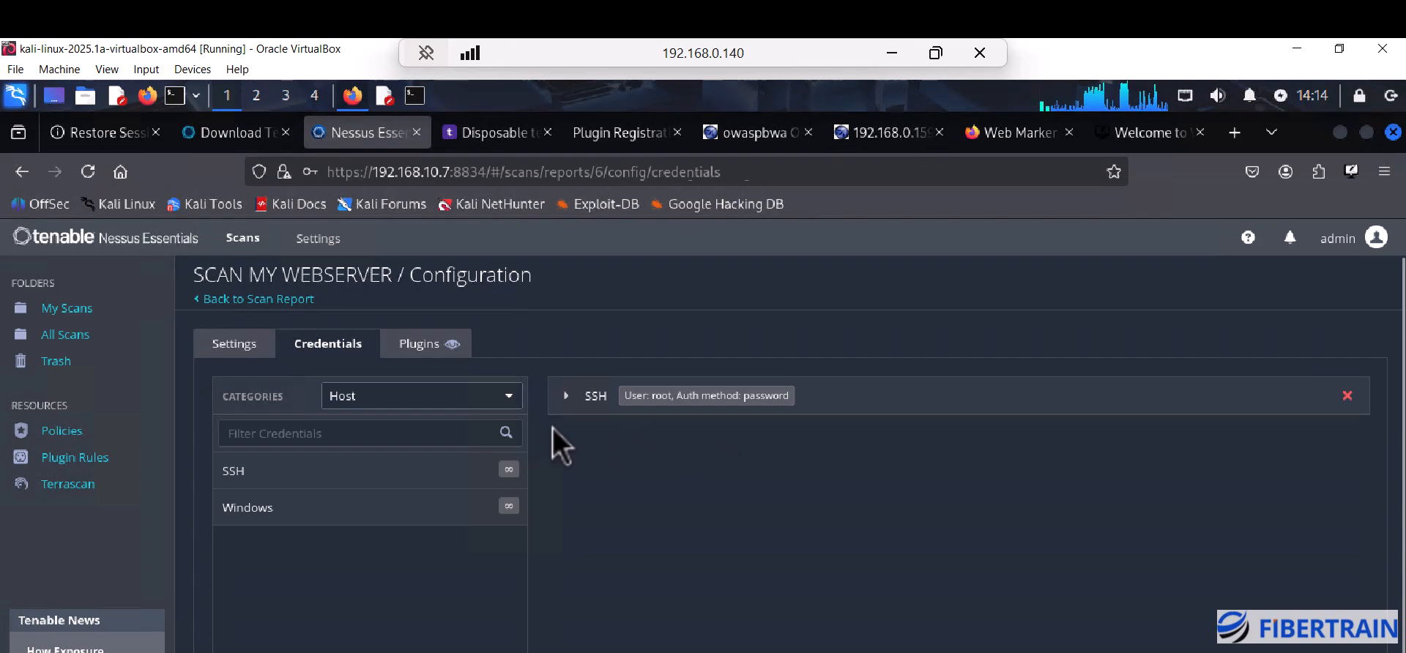
click(432, 349)
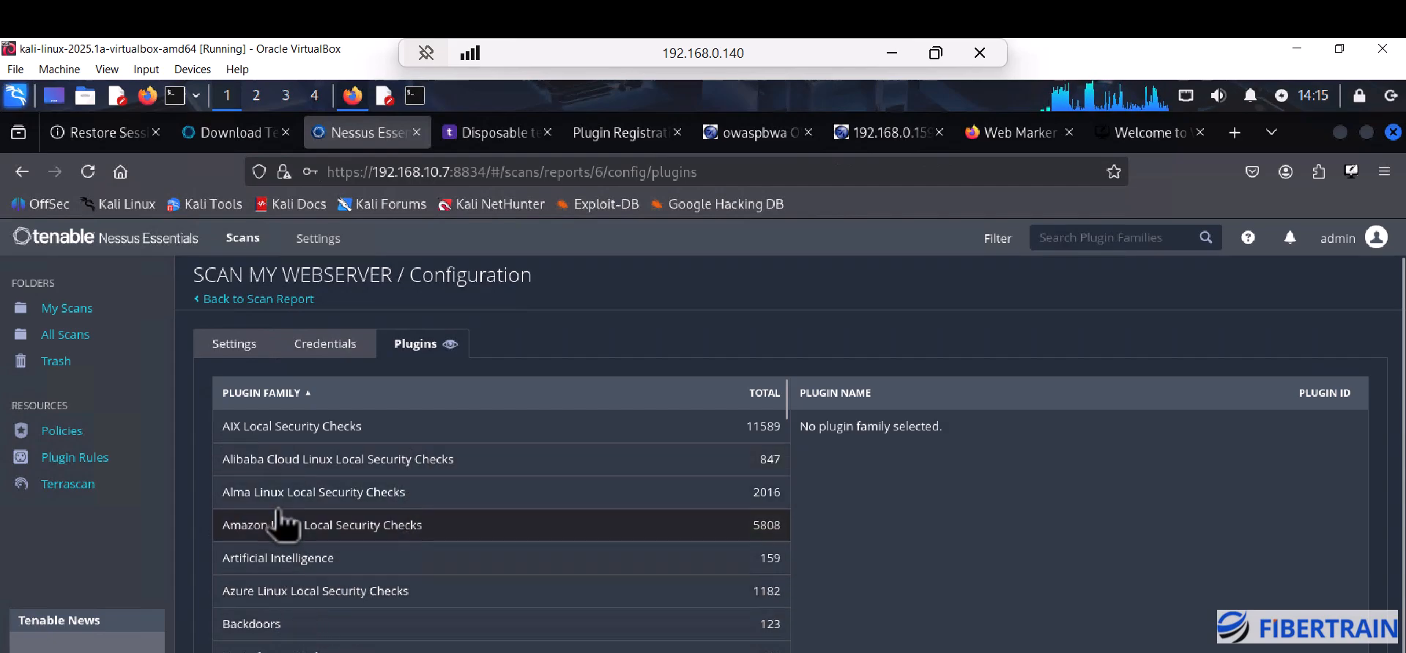
click(328, 346)
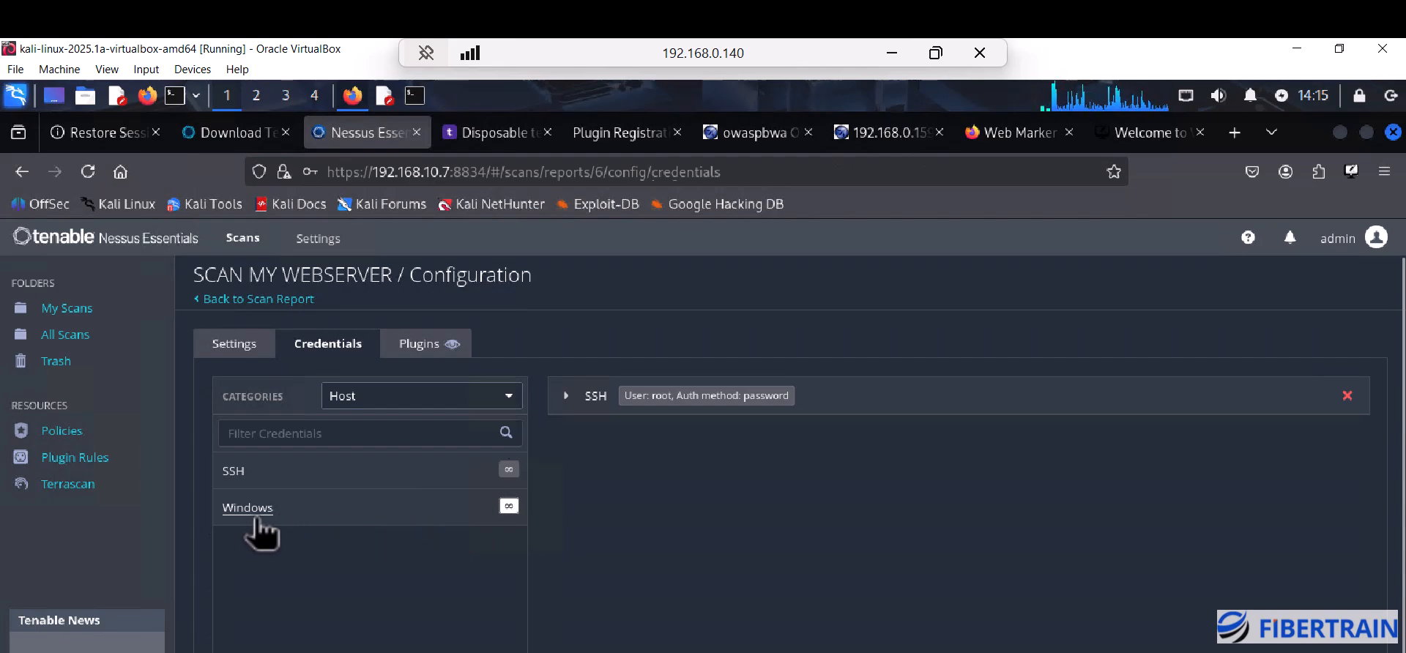
click(238, 344)
scroll(677, 458, down, 1)
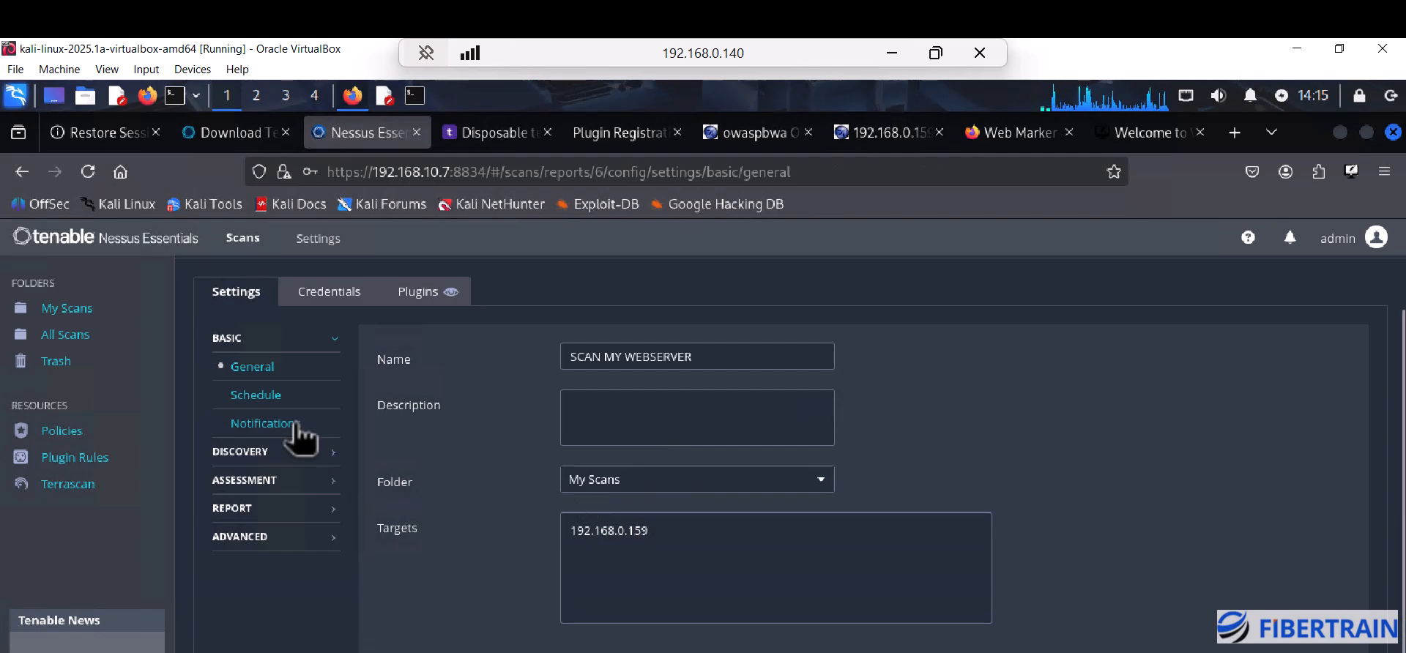
Step: Examine the scan's schedule options and email notification settings, leaving the schedule disabled
click(260, 399)
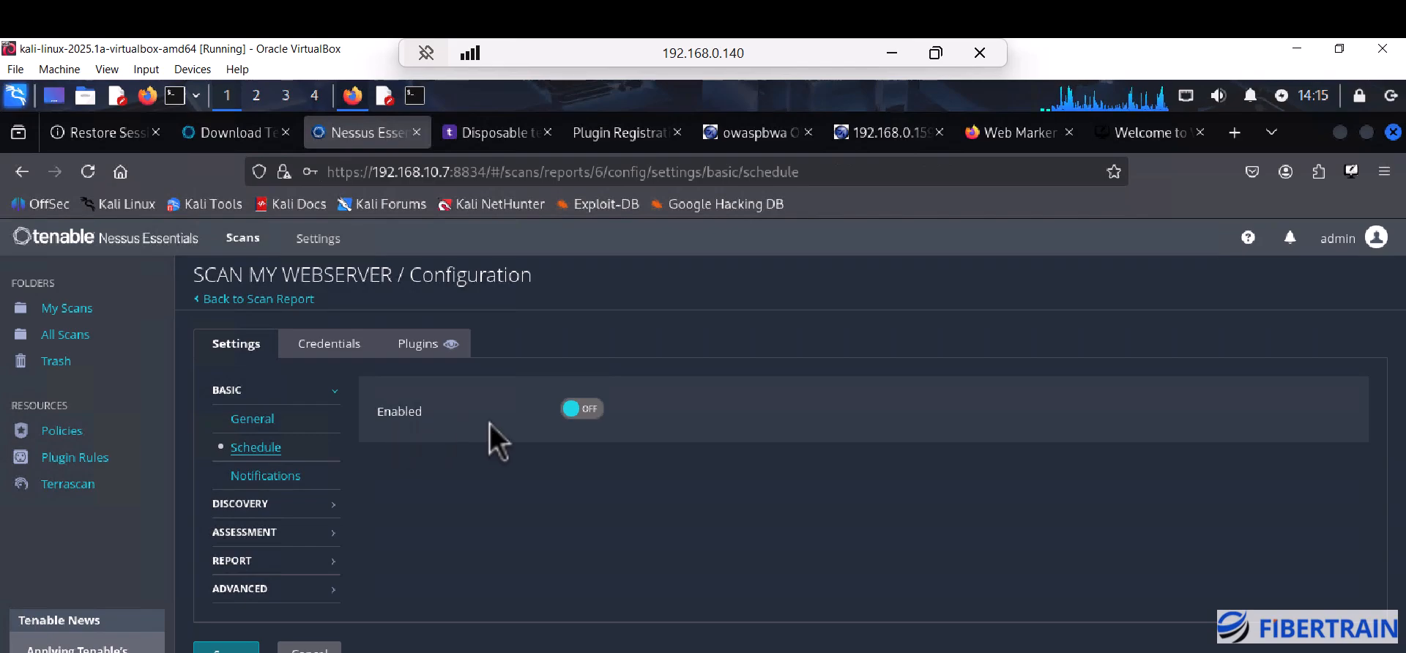
click(590, 418)
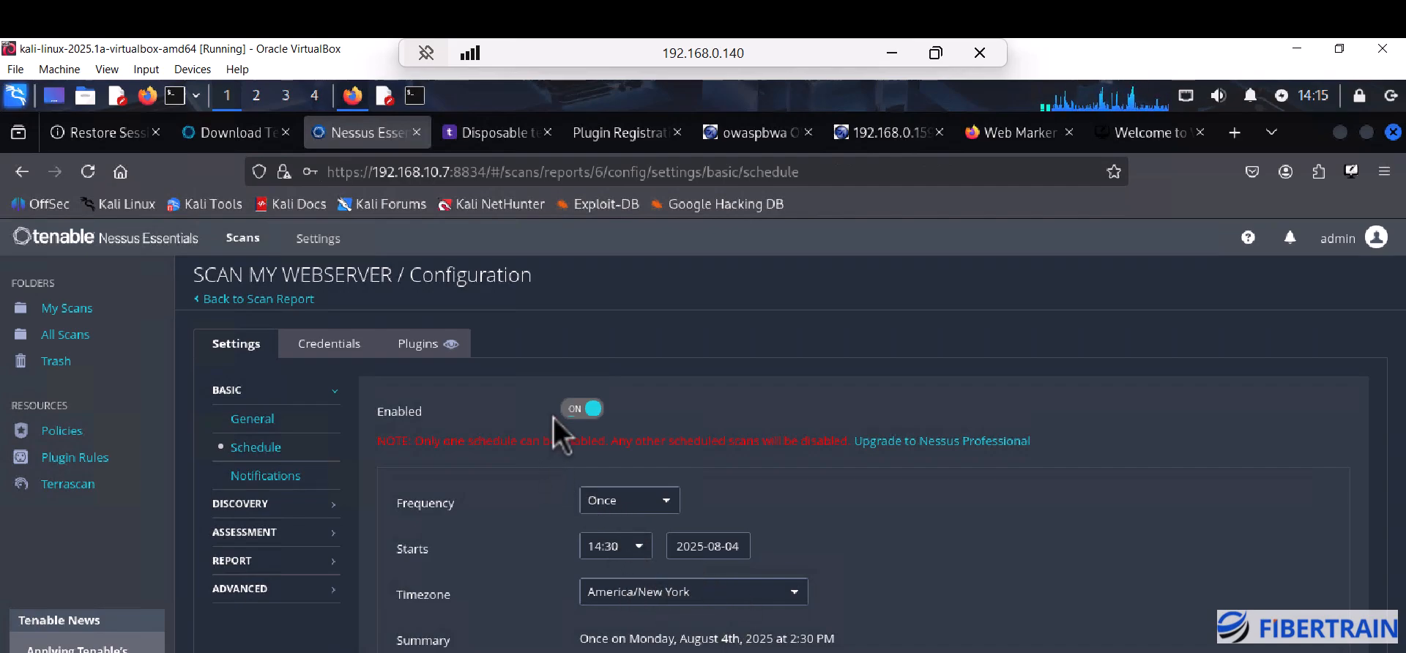
click(584, 413)
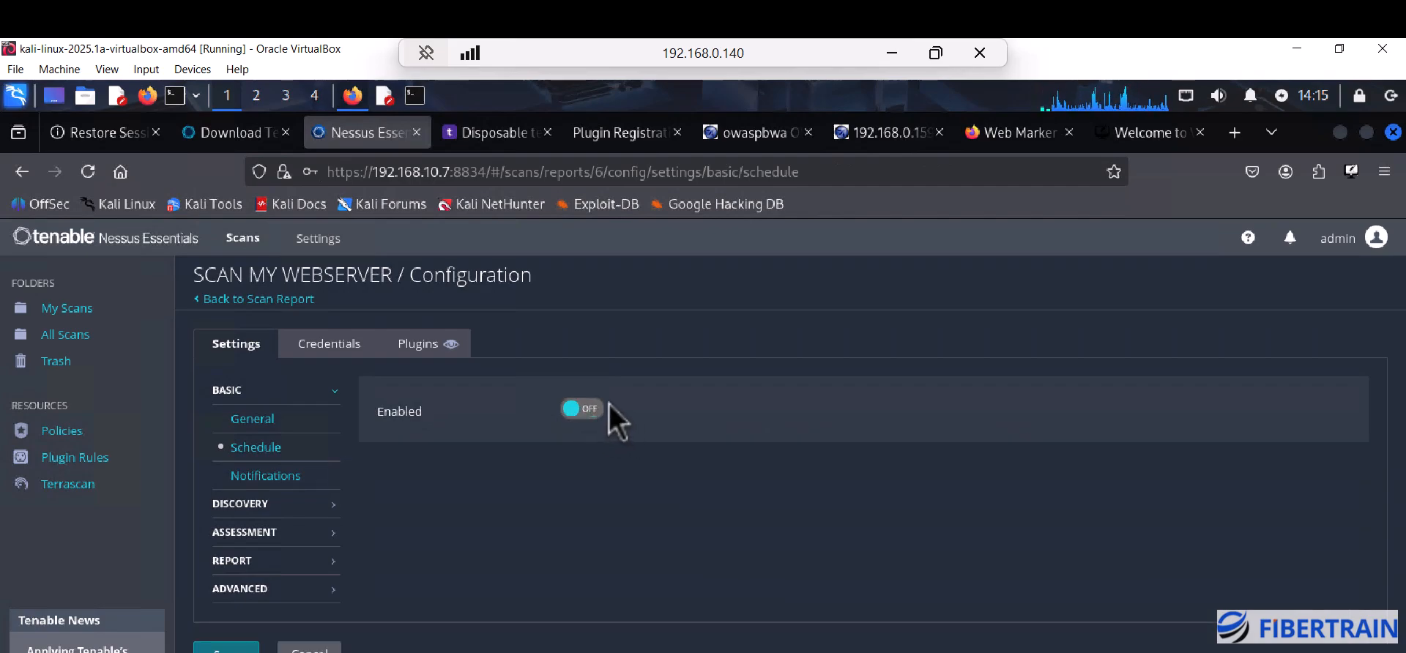
click(272, 480)
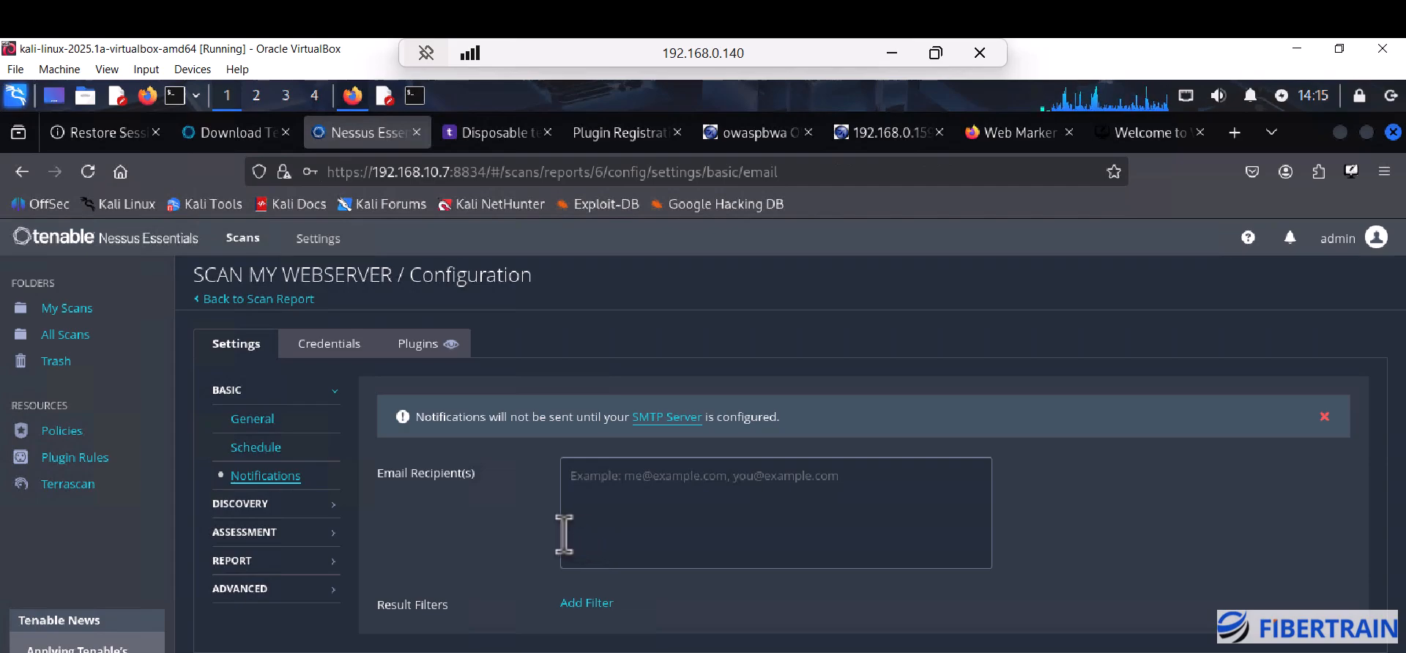
click(787, 484)
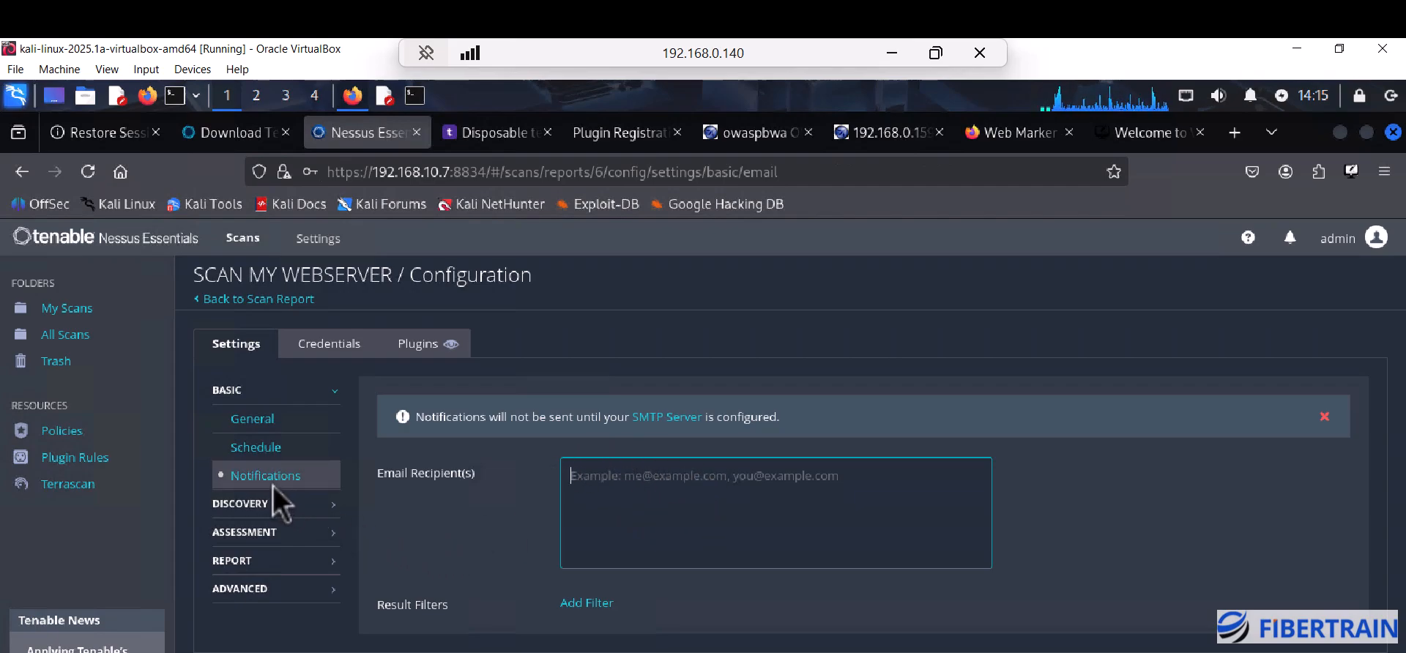
click(264, 446)
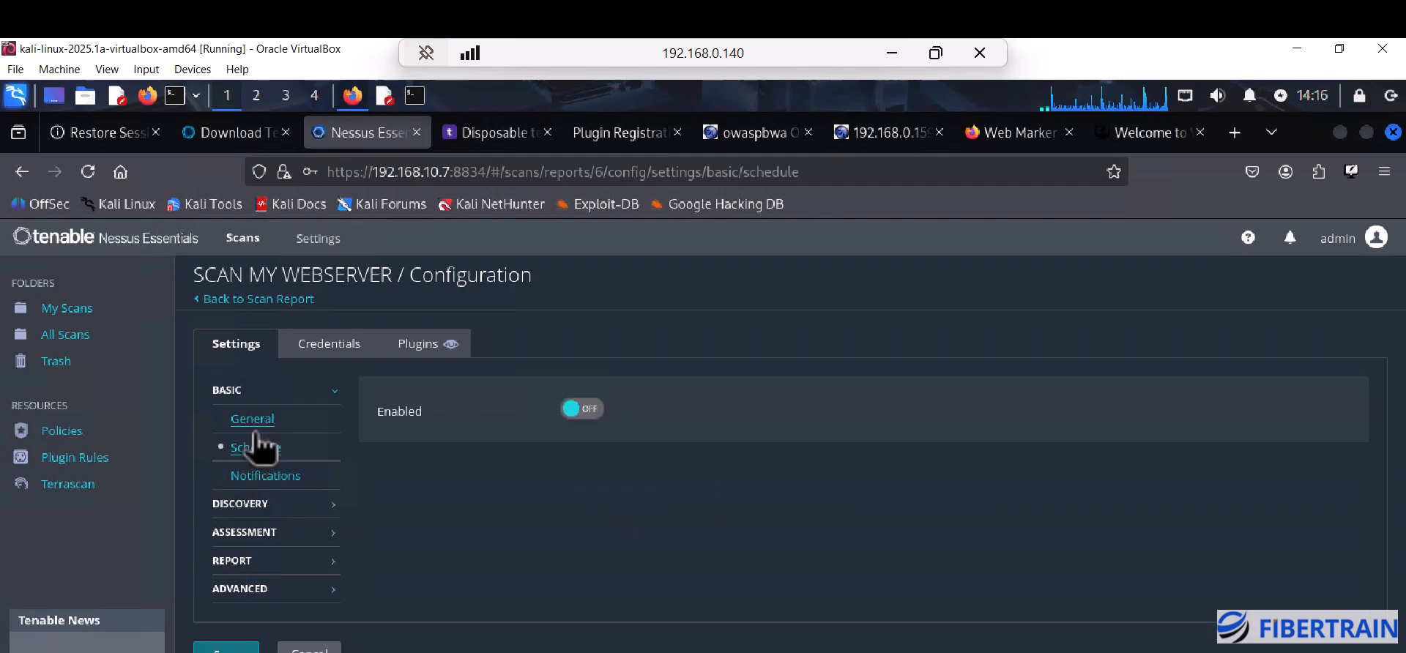
click(253, 419)
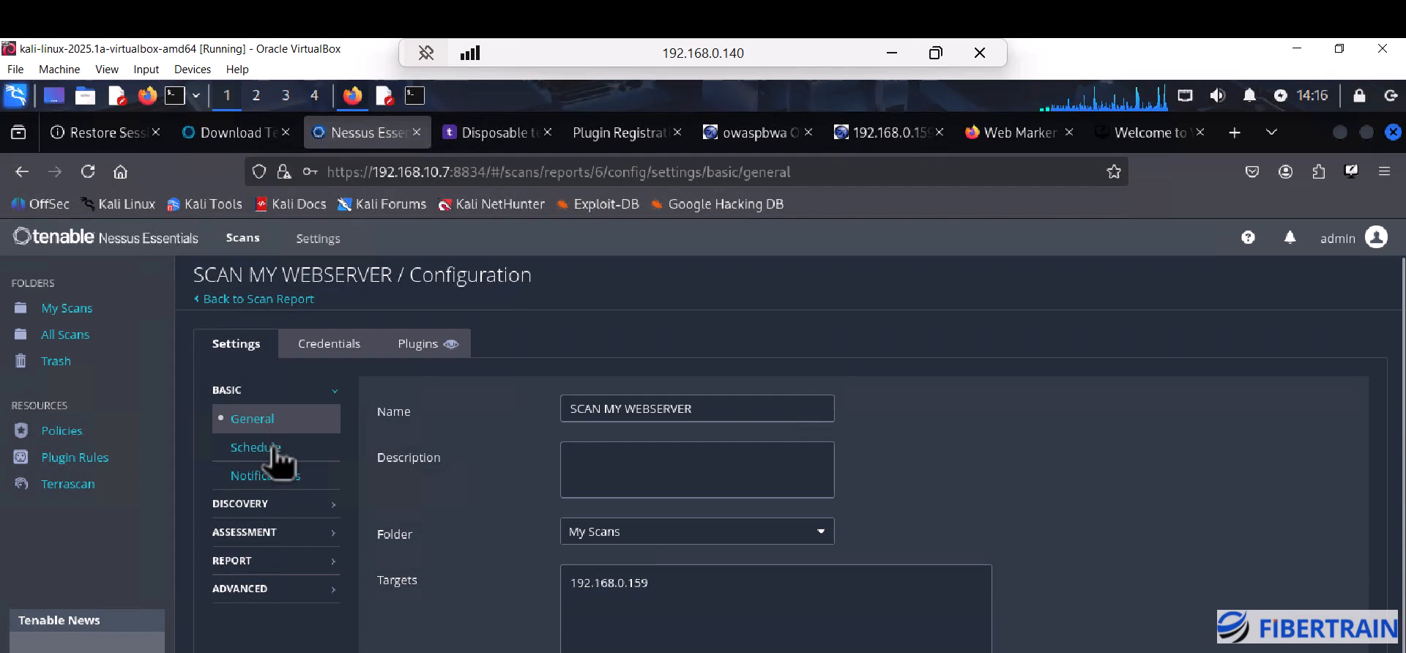
Step: Examine the available discovery scan types, keeping Port scan (common ports)
click(246, 505)
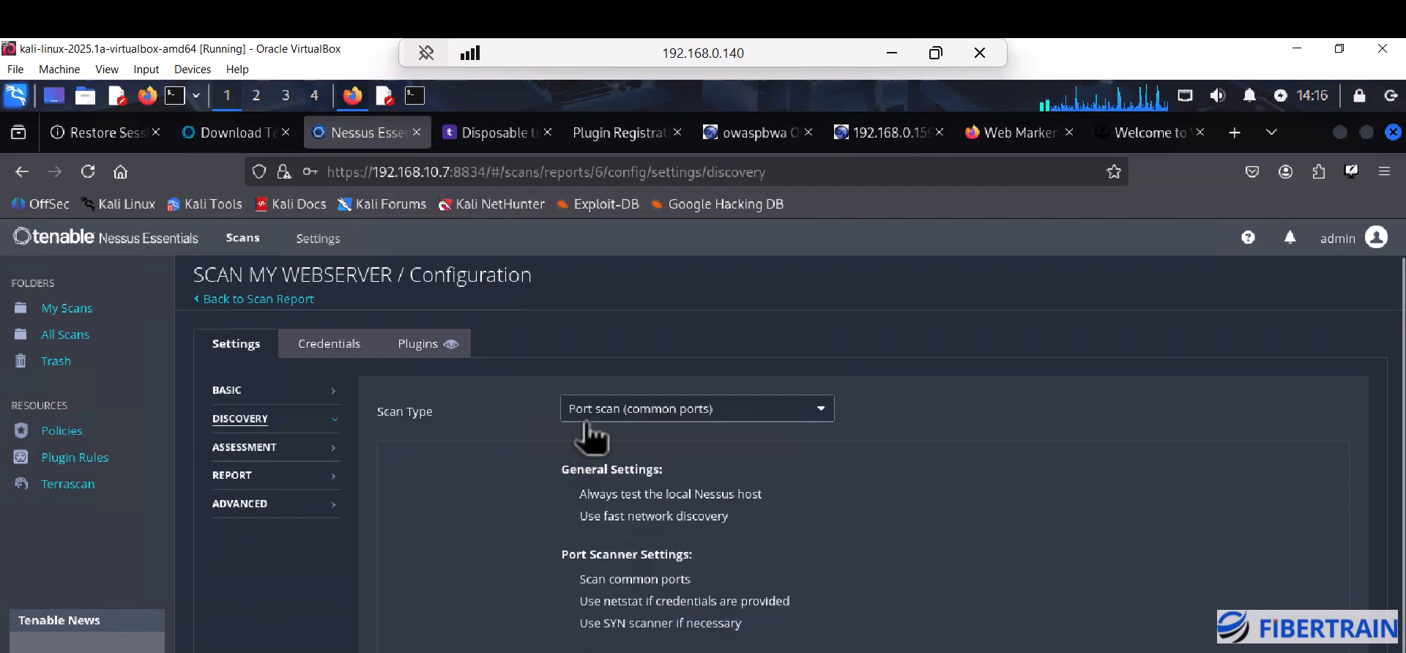
click(730, 414)
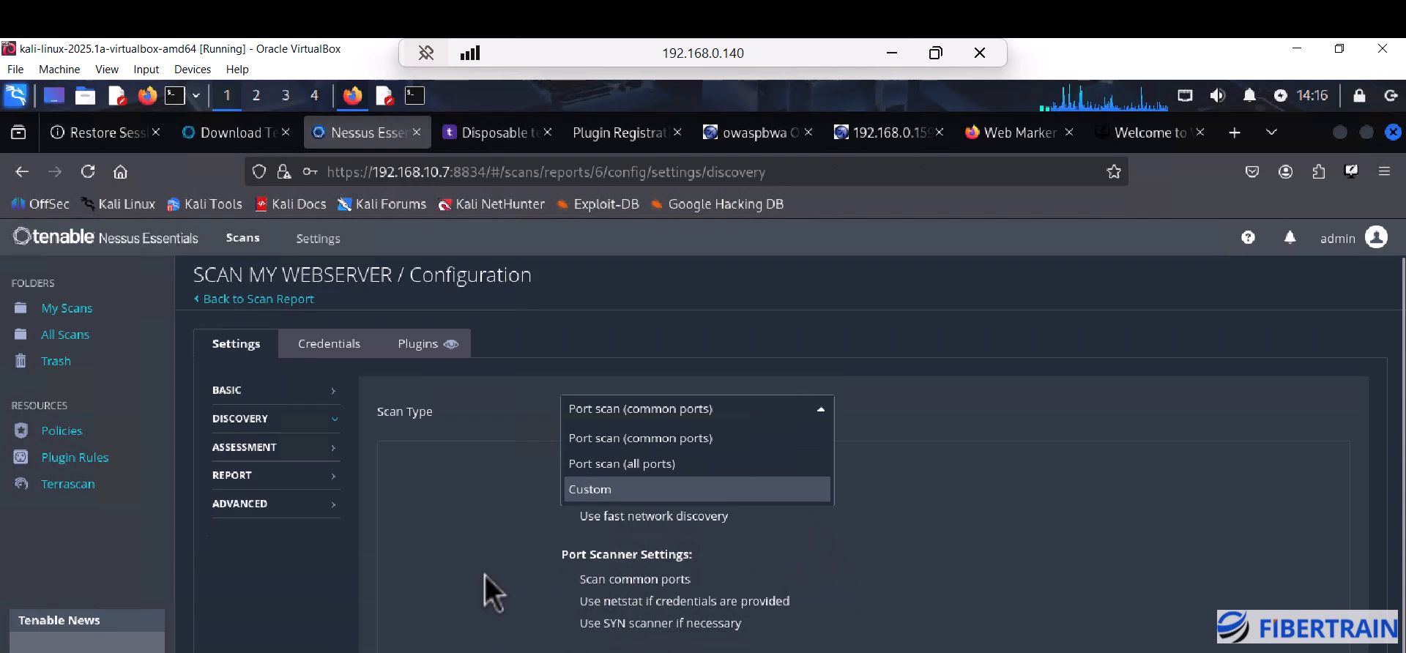
click(476, 555)
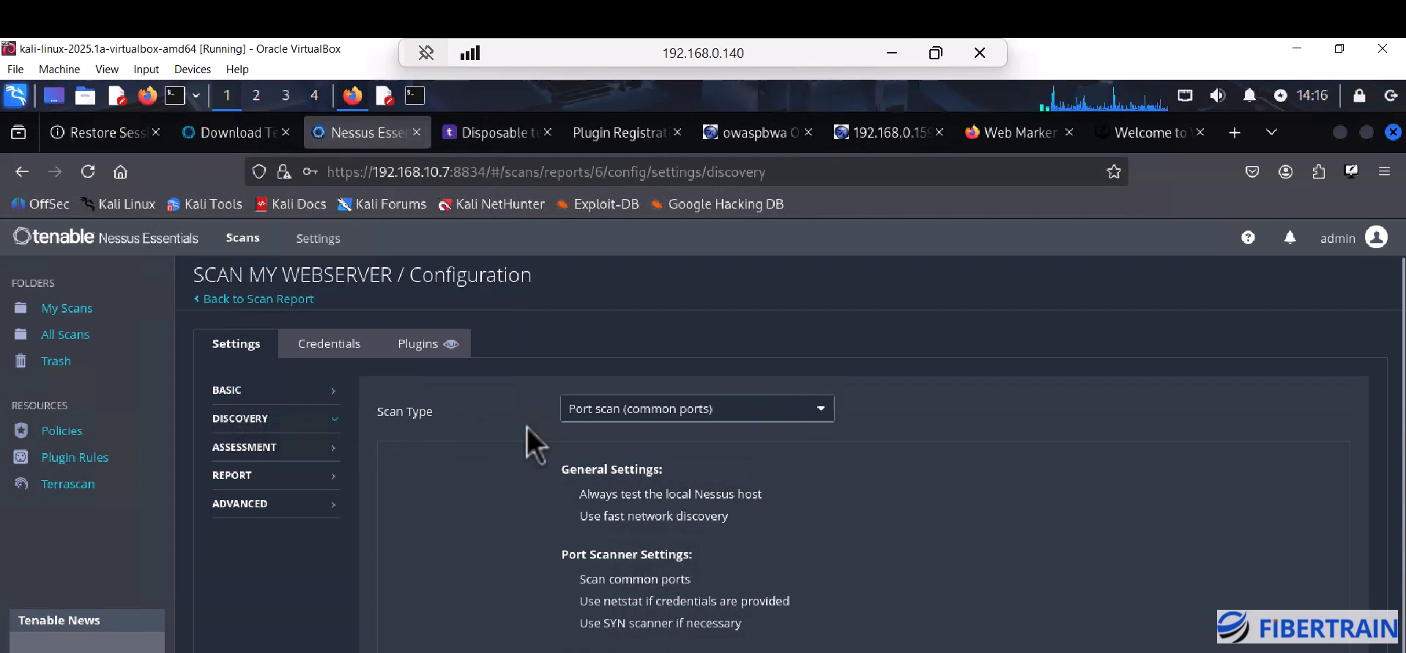
Step: Set the assessment scan type to Scan for known web vulnerabilities
click(260, 449)
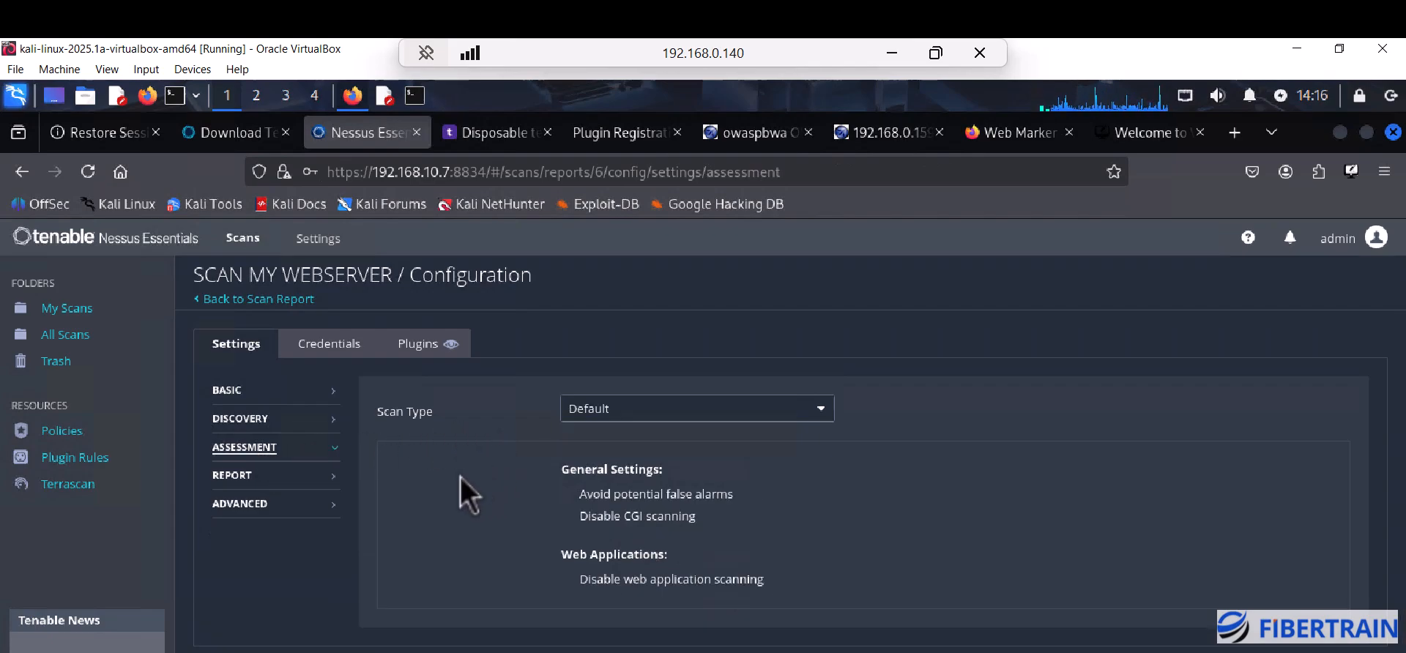
click(770, 415)
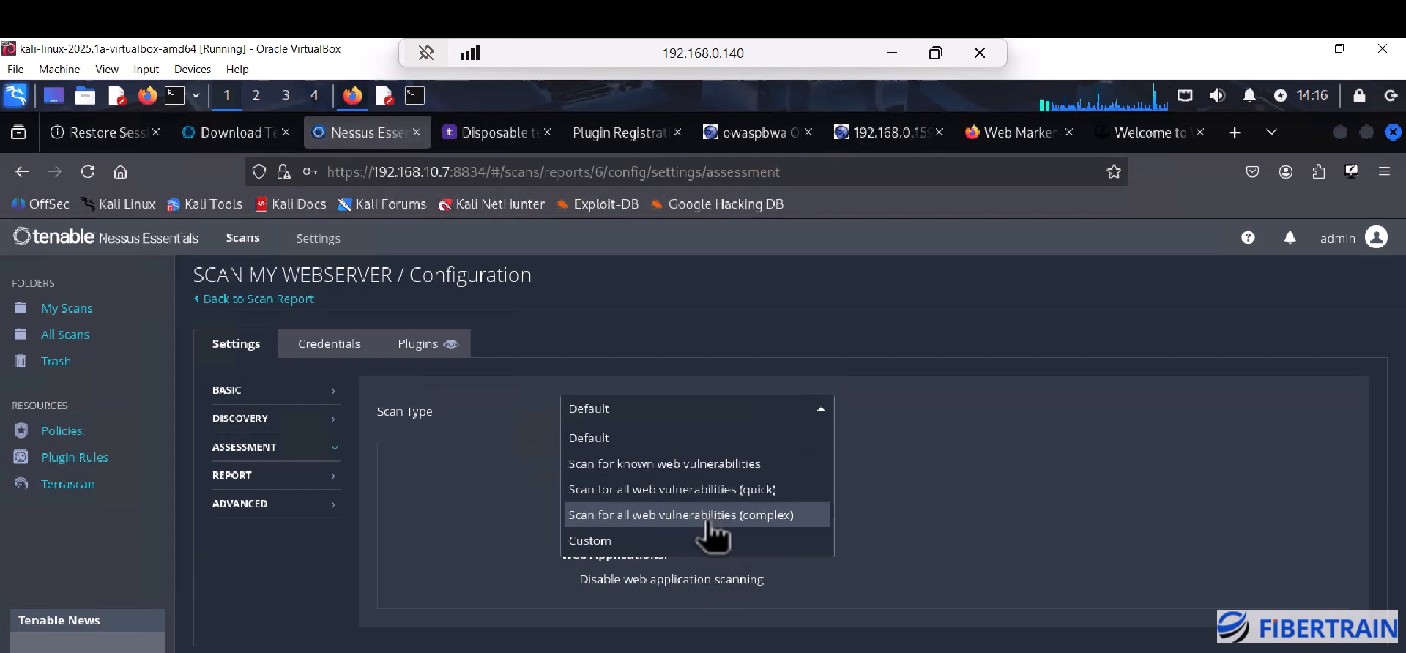
click(666, 469)
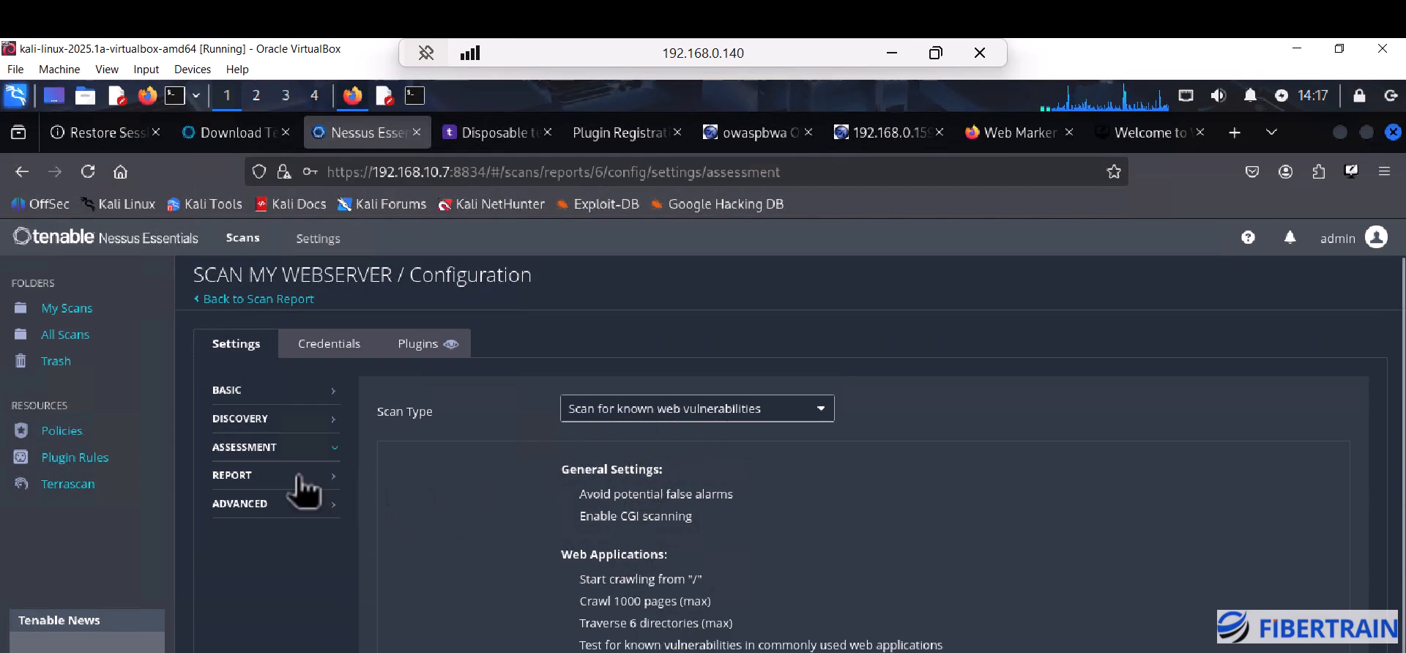
Step: Examine the report processing and output options and the advanced scan types, keeping the advanced type at Default
click(252, 477)
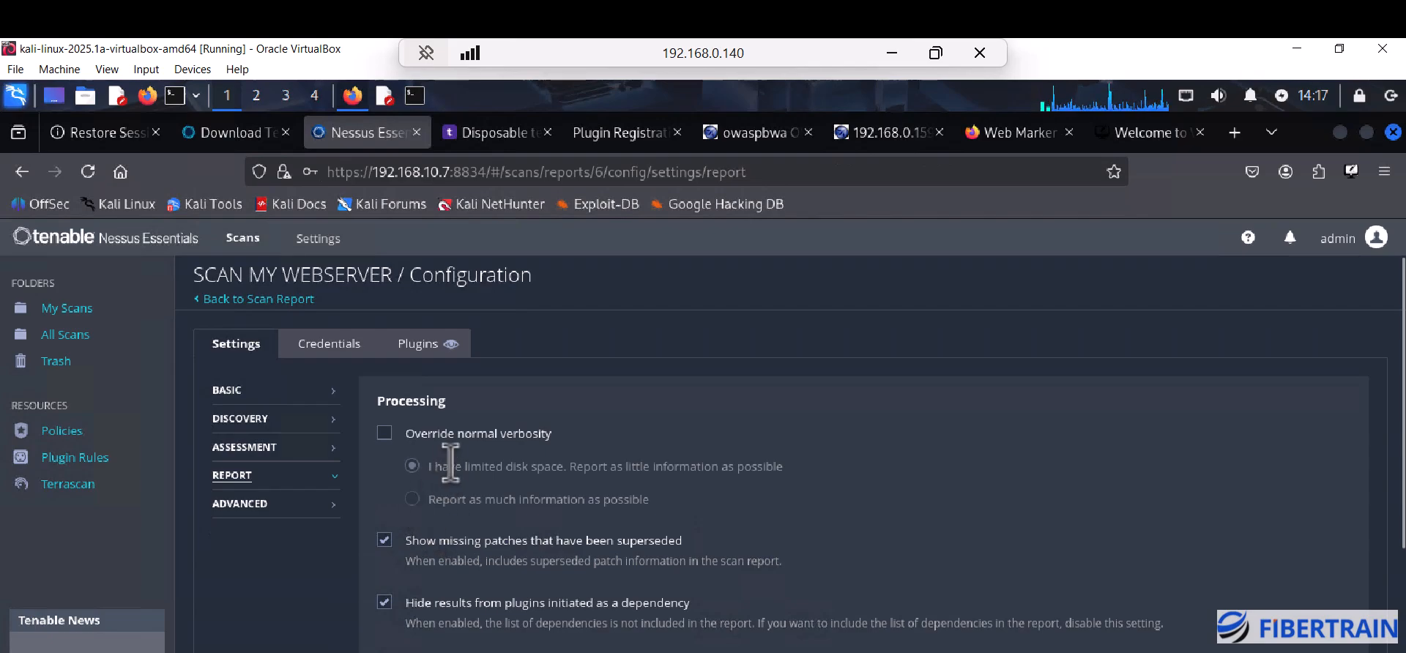
scroll(520, 457, down, 3)
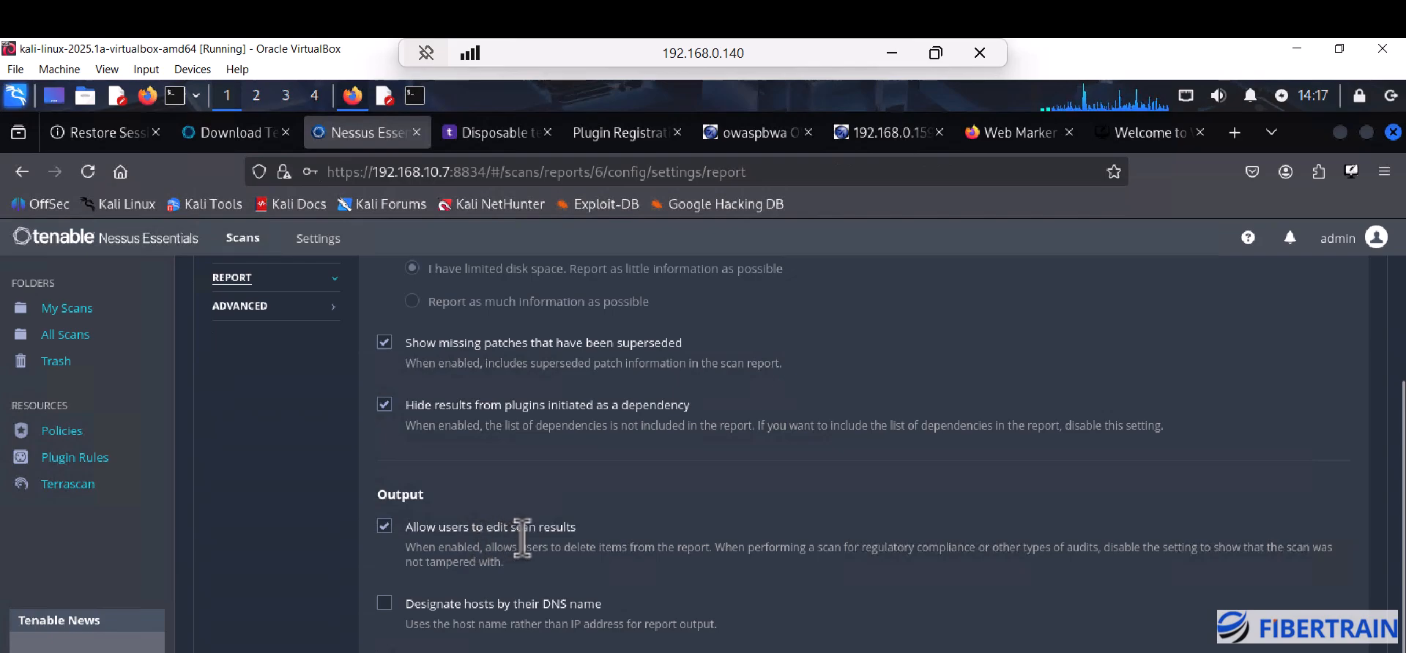
scroll(582, 511, down, 3)
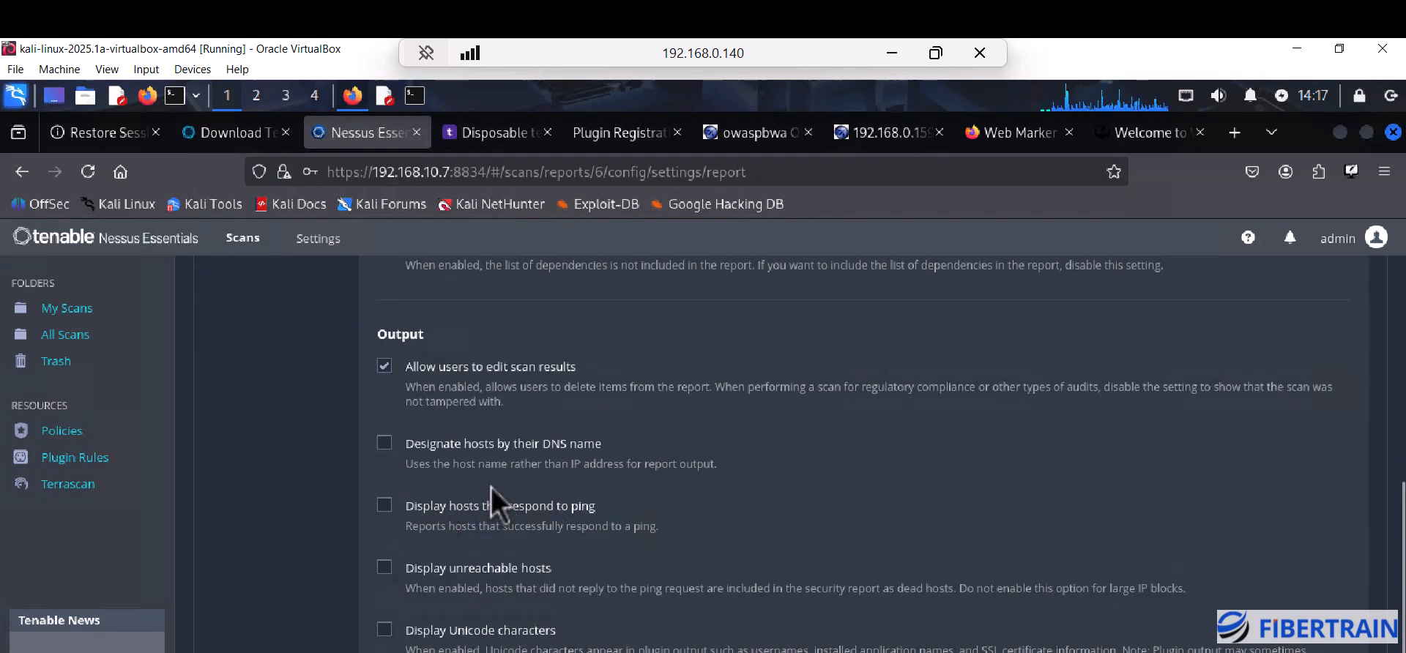
scroll(490, 486, up, 5)
scroll(490, 490, down, 2)
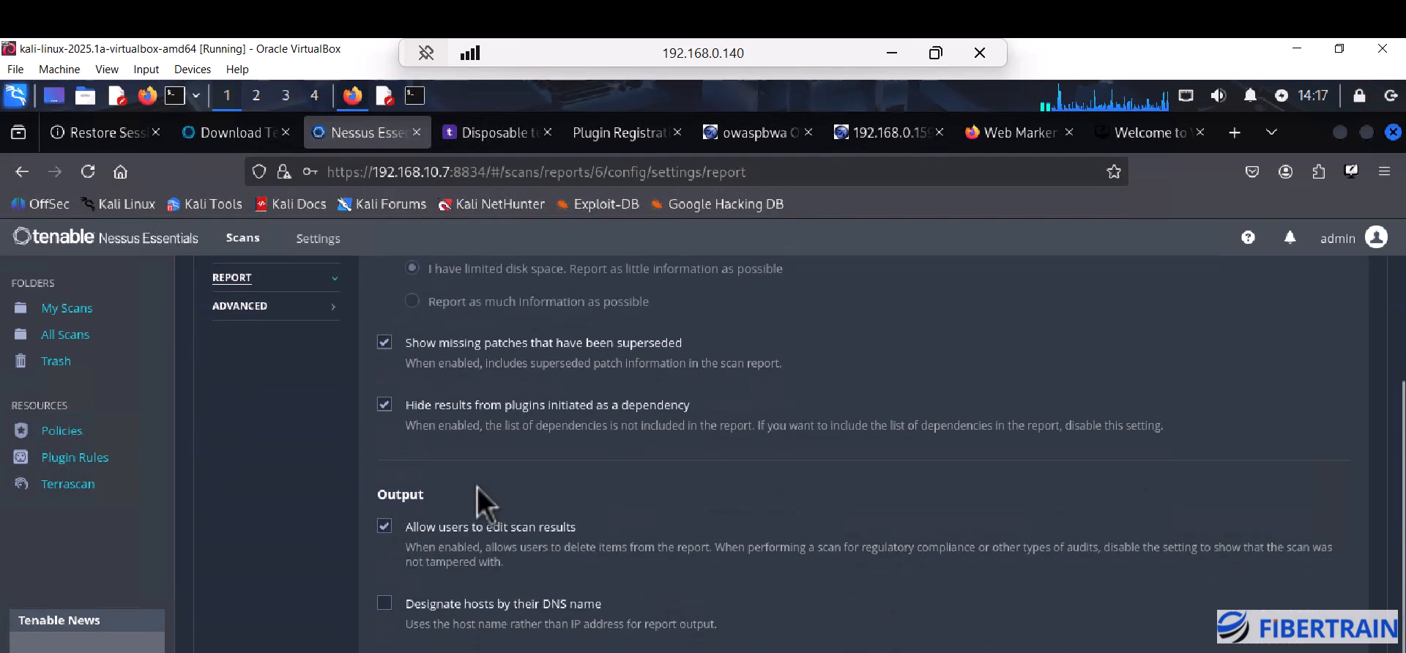
click(327, 311)
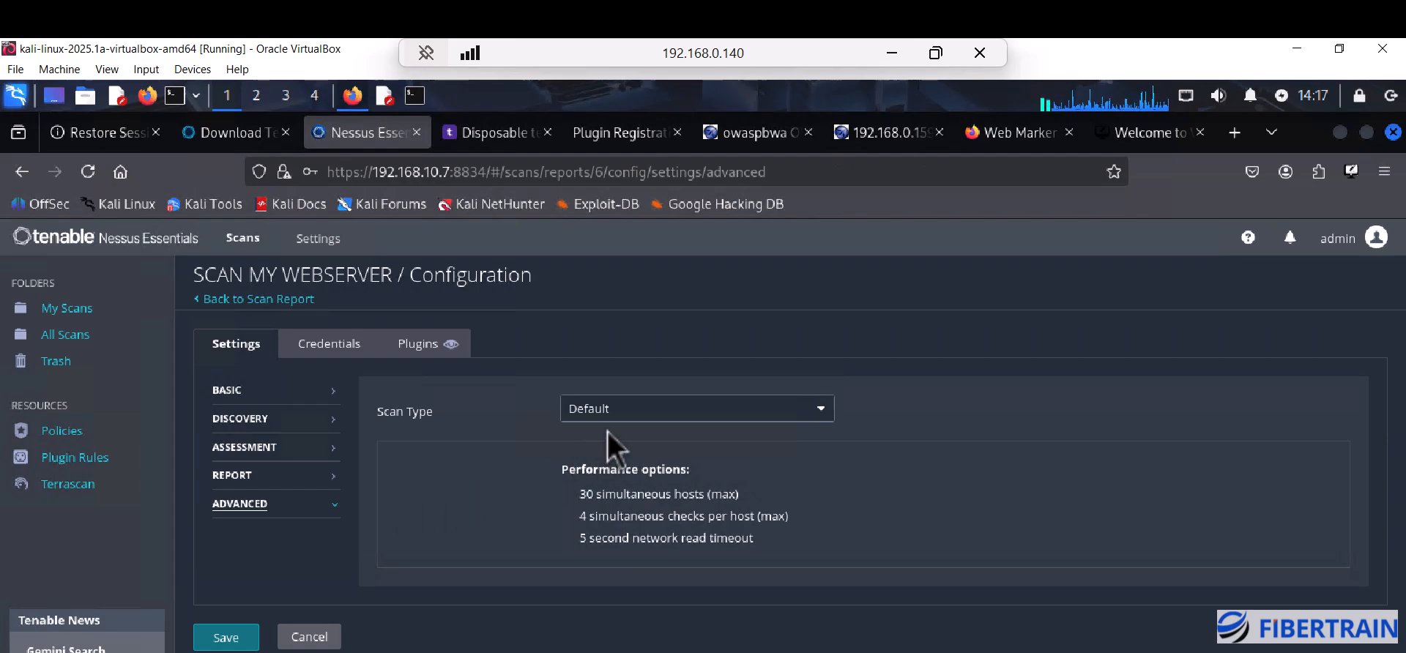
click(611, 412)
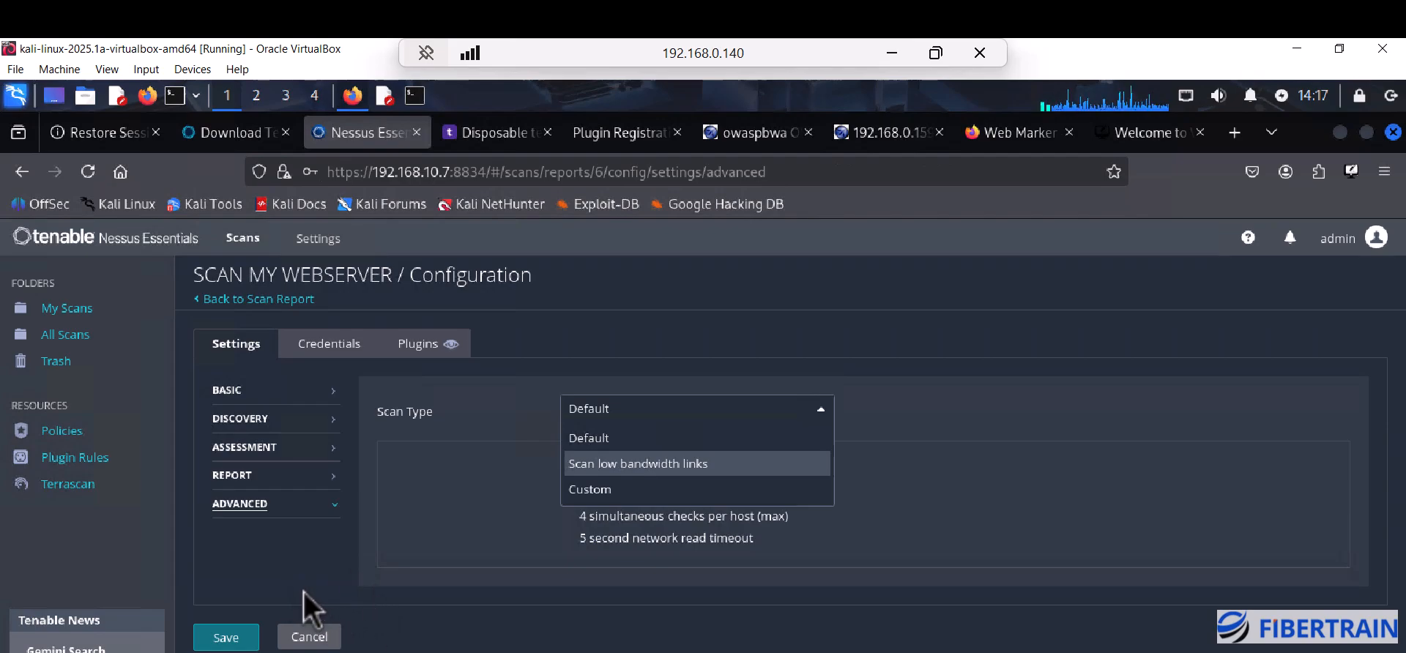
click(285, 551)
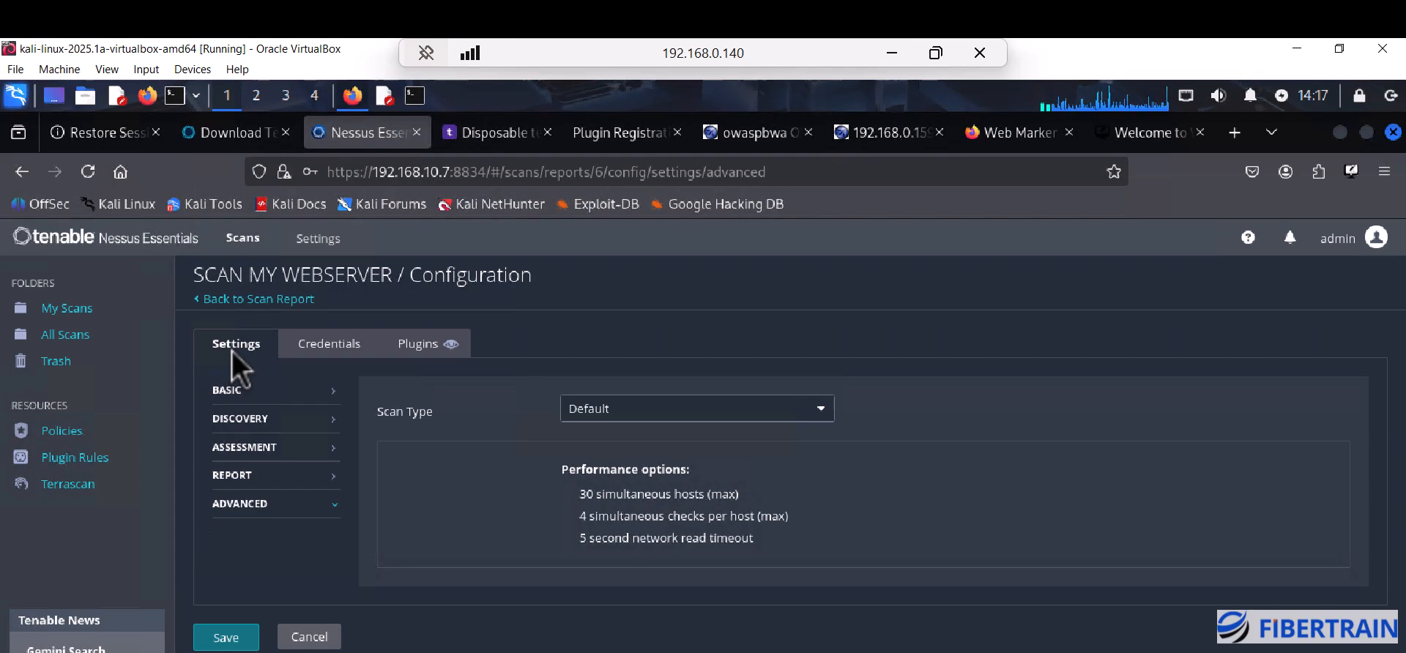
Step: Recheck the scan's basic, discovery, assessment and report settings without changing them
click(319, 396)
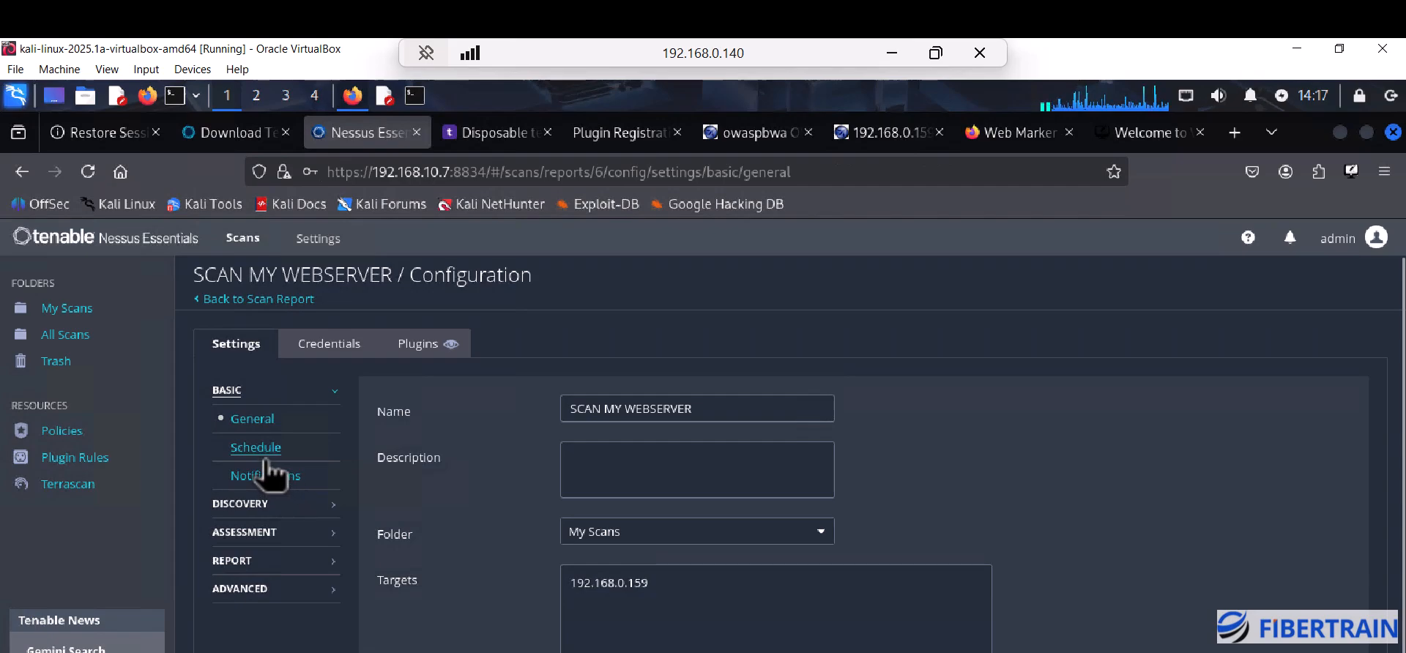
click(289, 505)
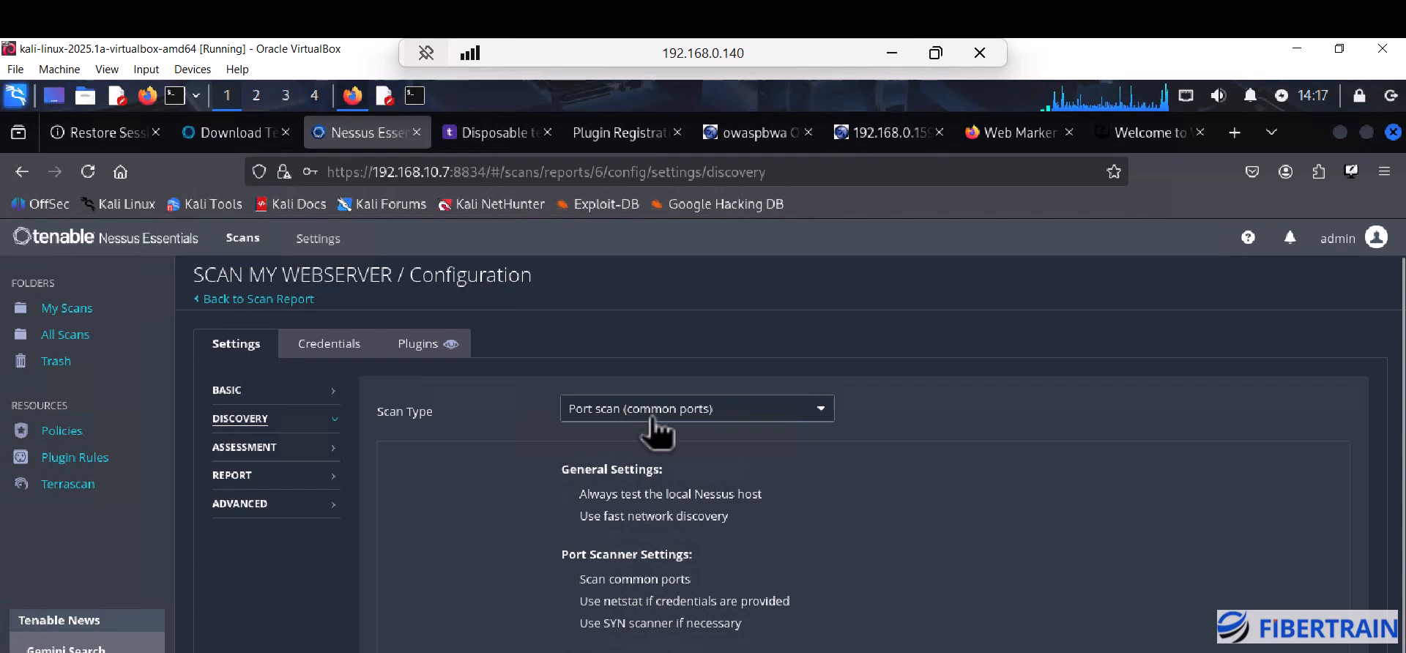
click(273, 456)
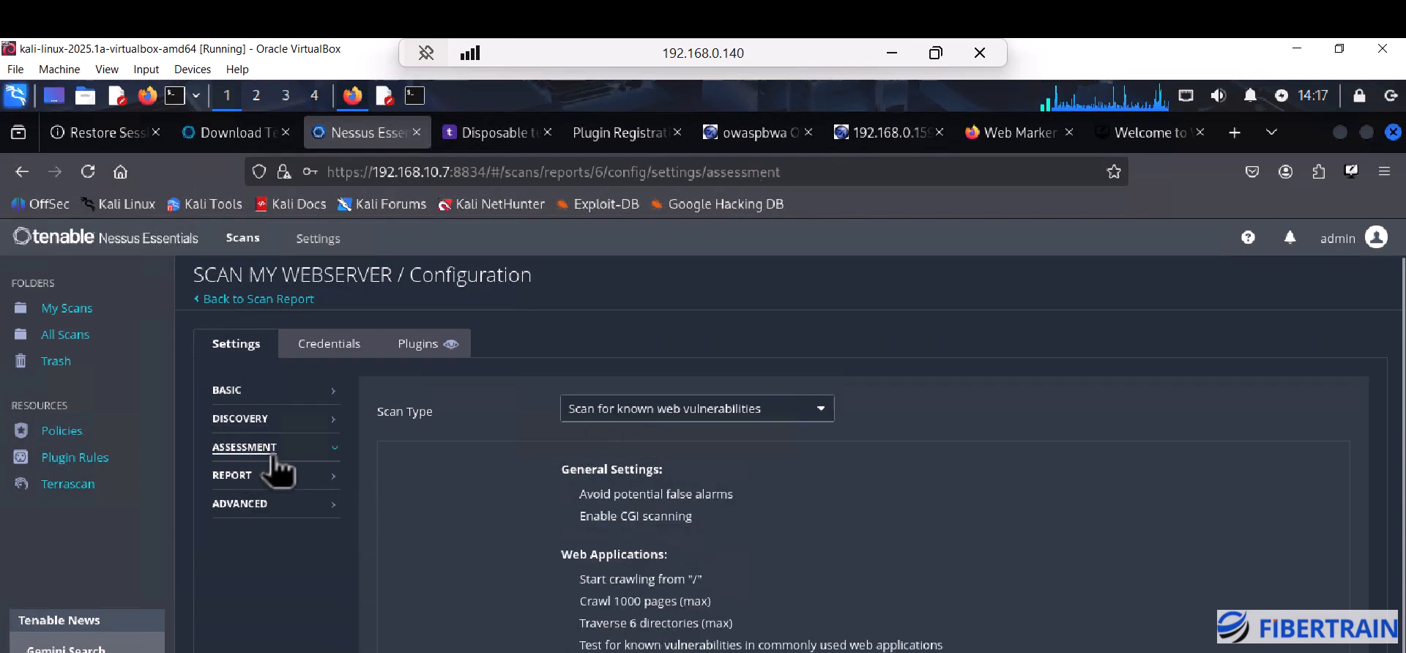
click(820, 408)
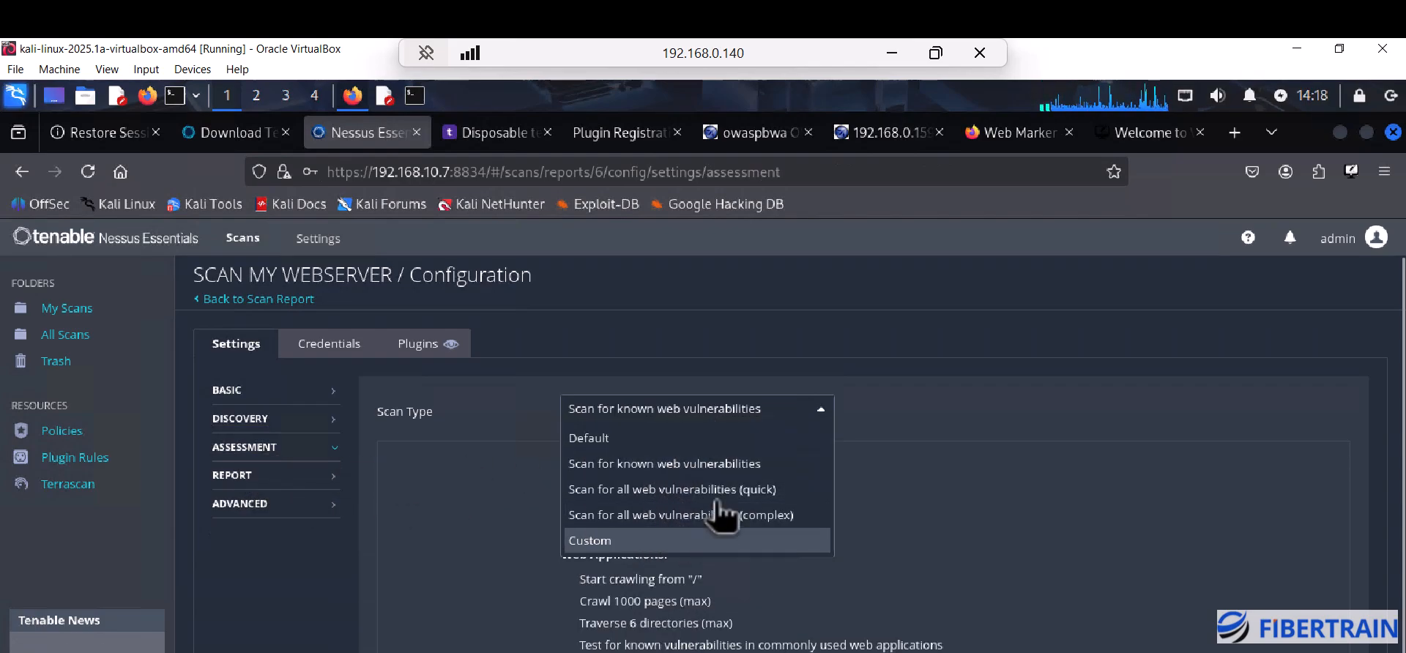
click(492, 533)
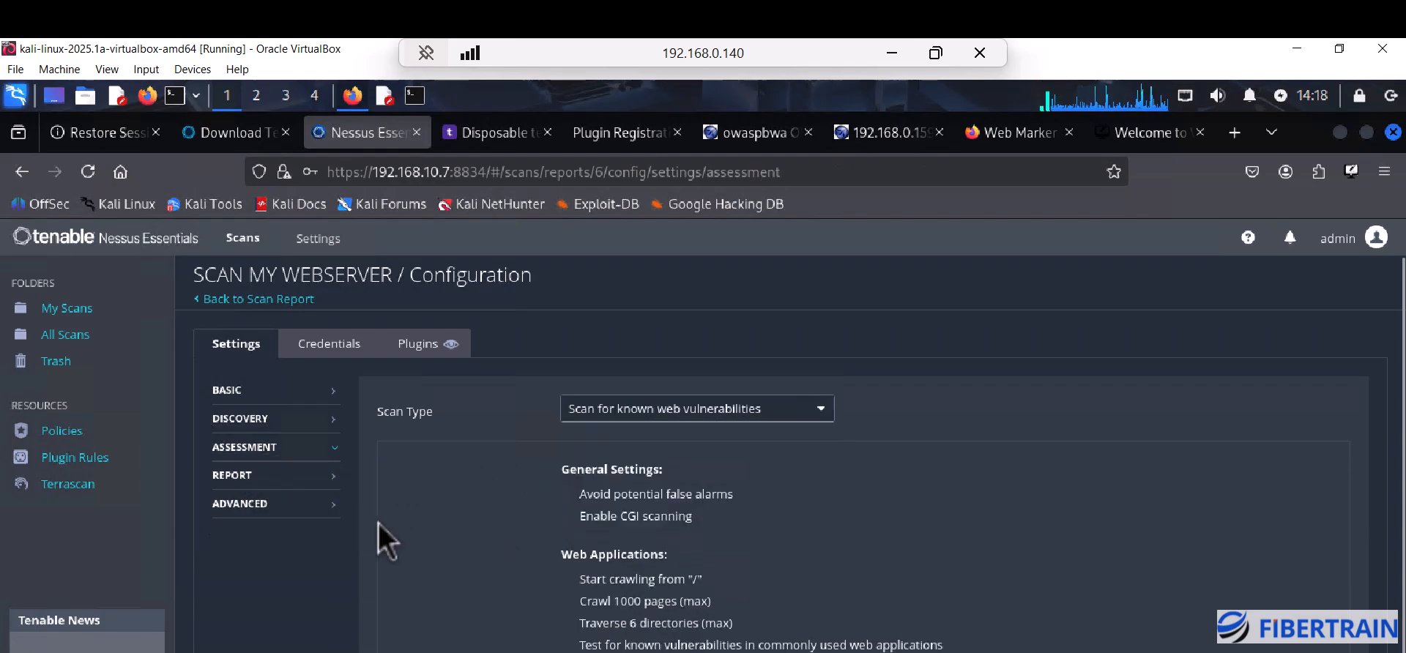
click(310, 482)
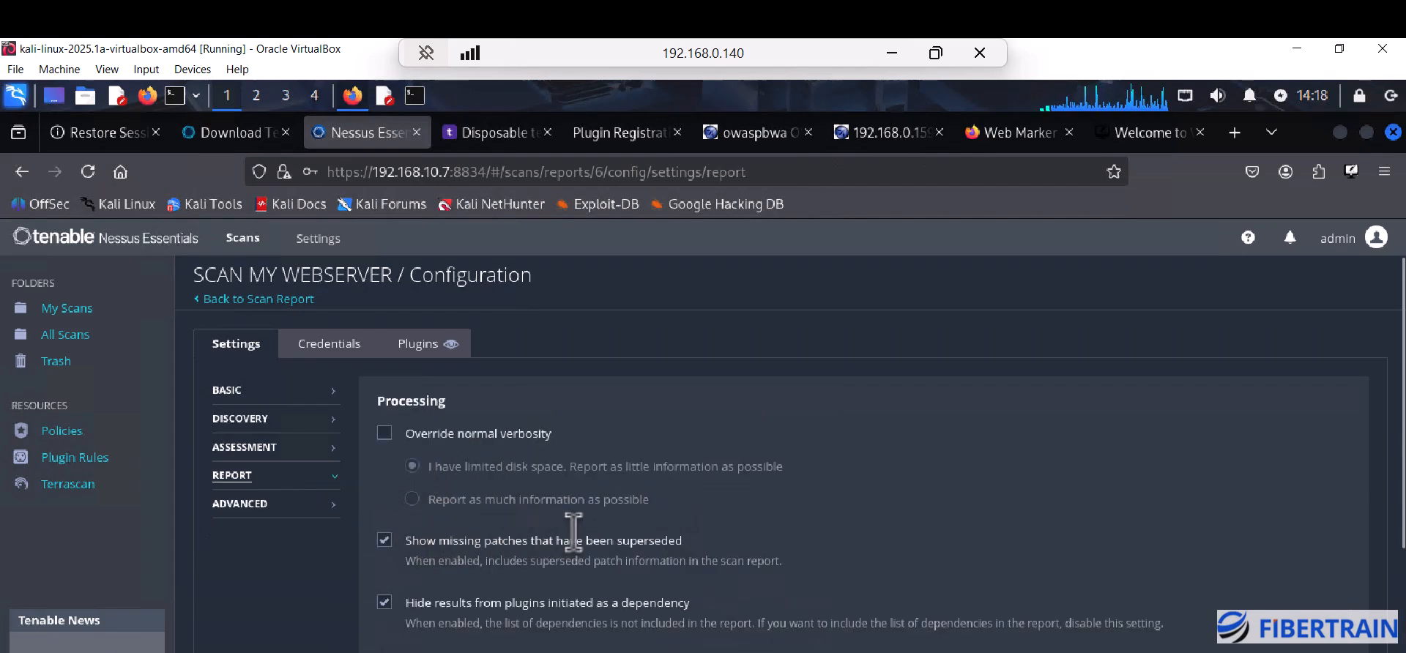
scroll(1167, 624, down, 5)
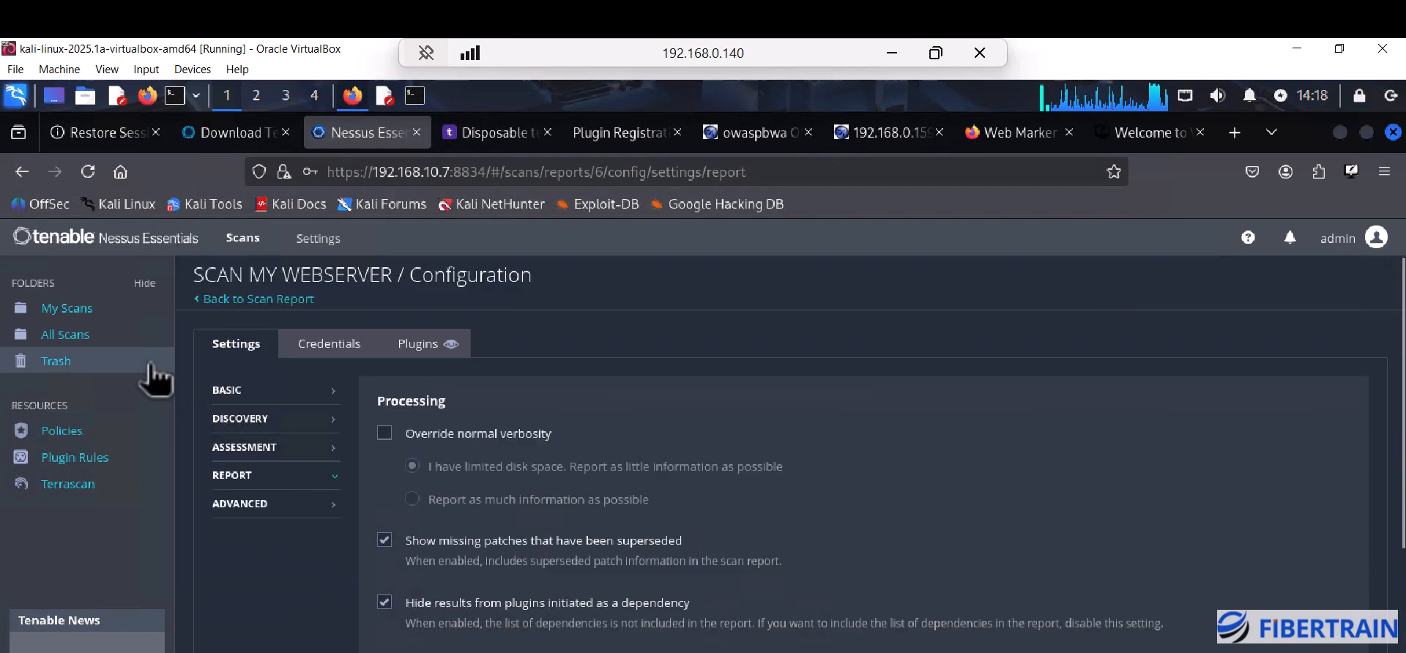
Step: Open the SCAN MY WEBSERVER configuration from the My Scans list, view its general settings and return to the list
click(79, 311)
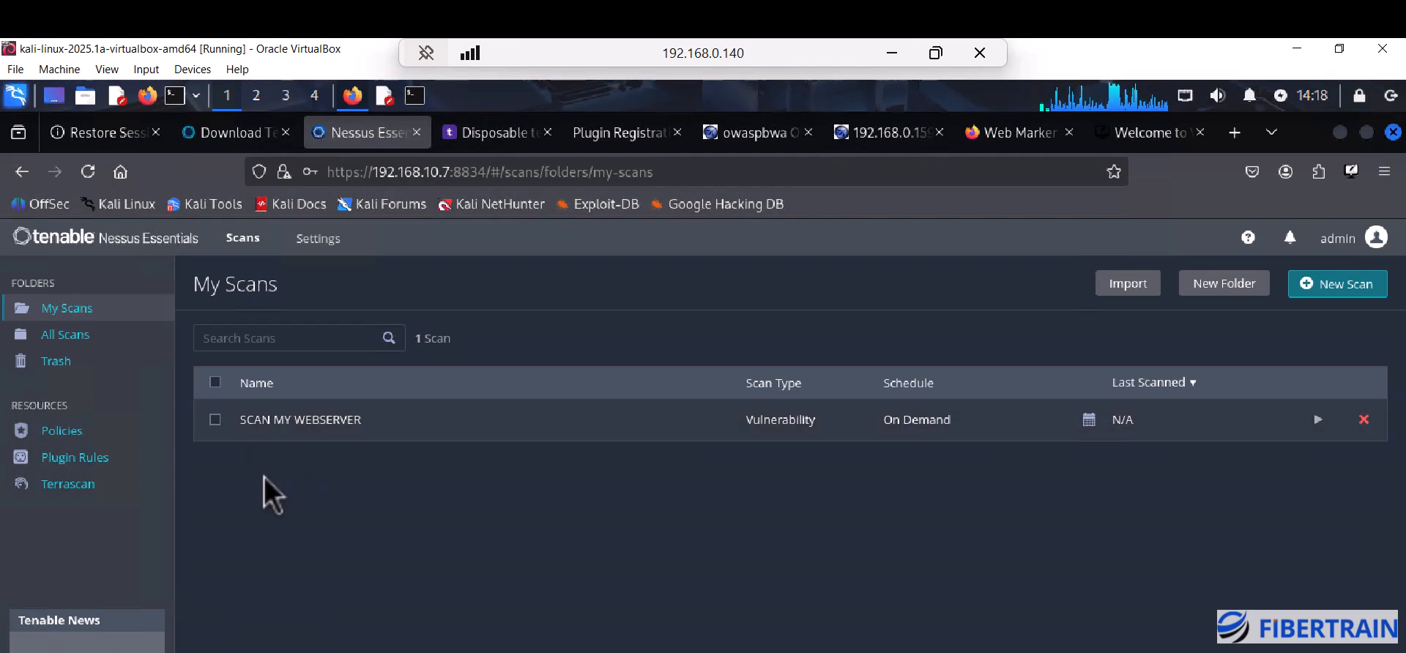
click(215, 420)
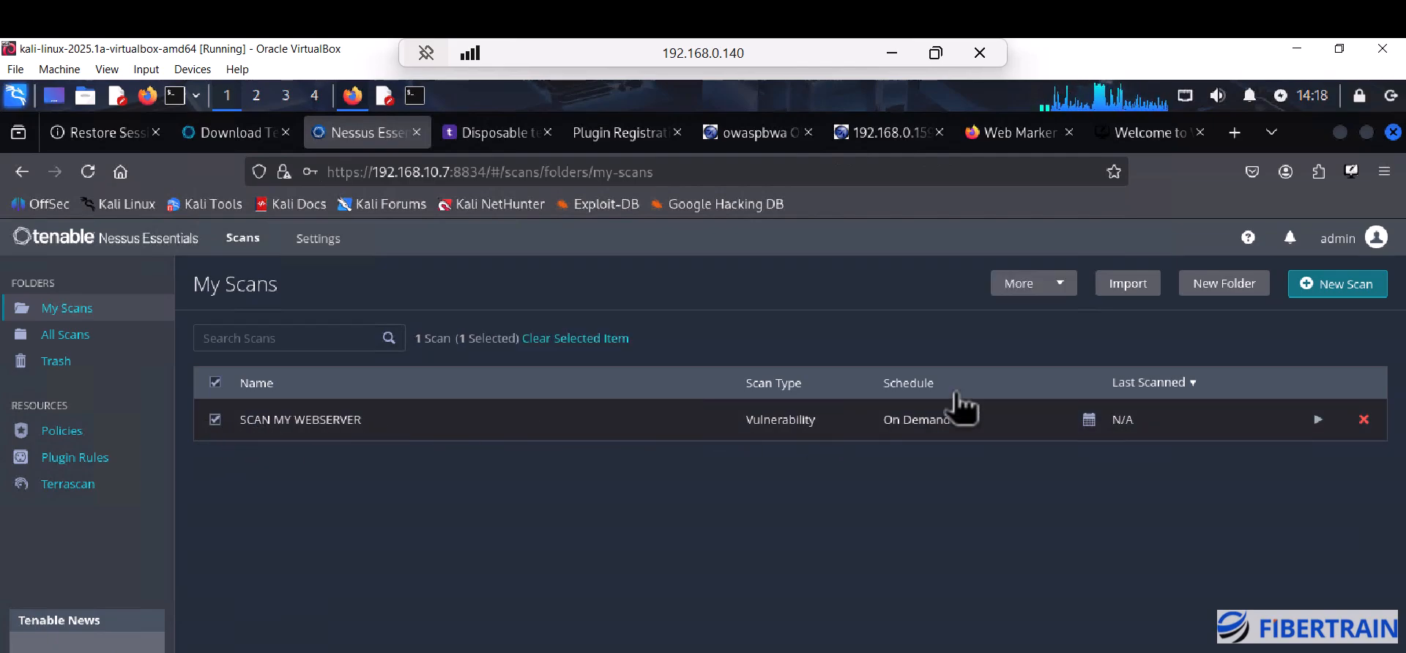
click(1061, 287)
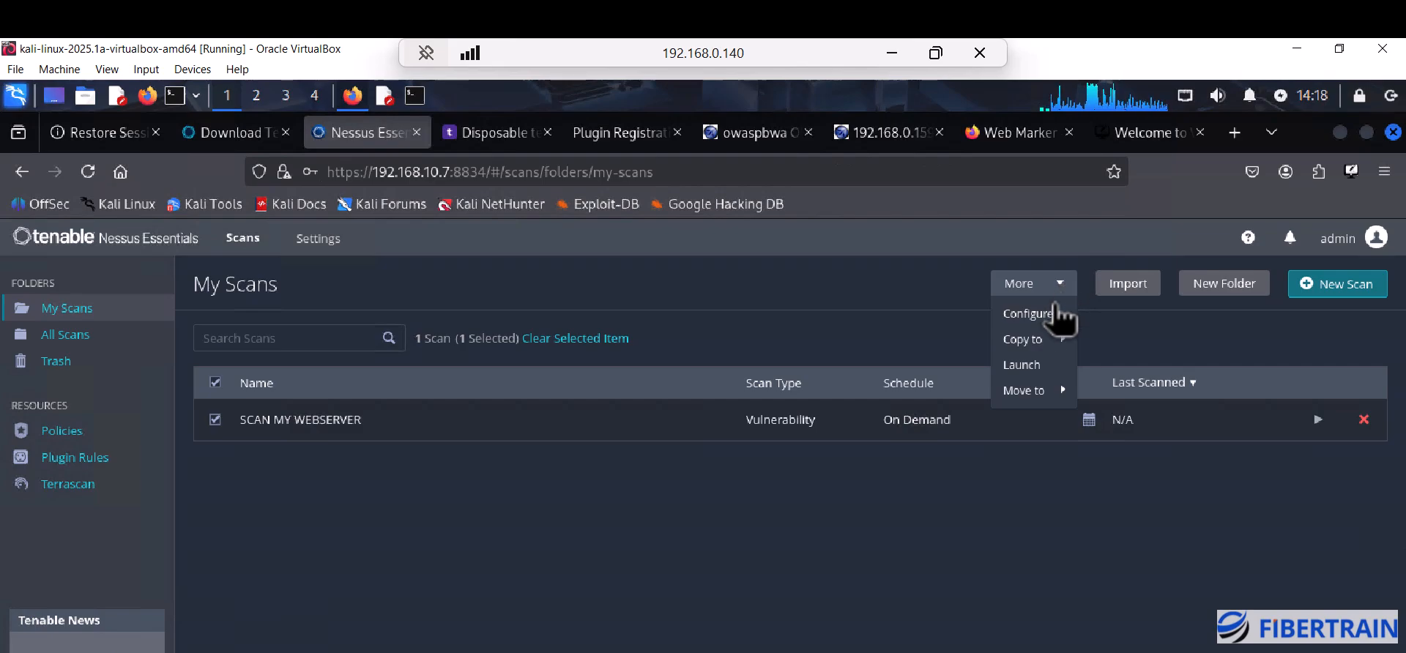
click(1034, 316)
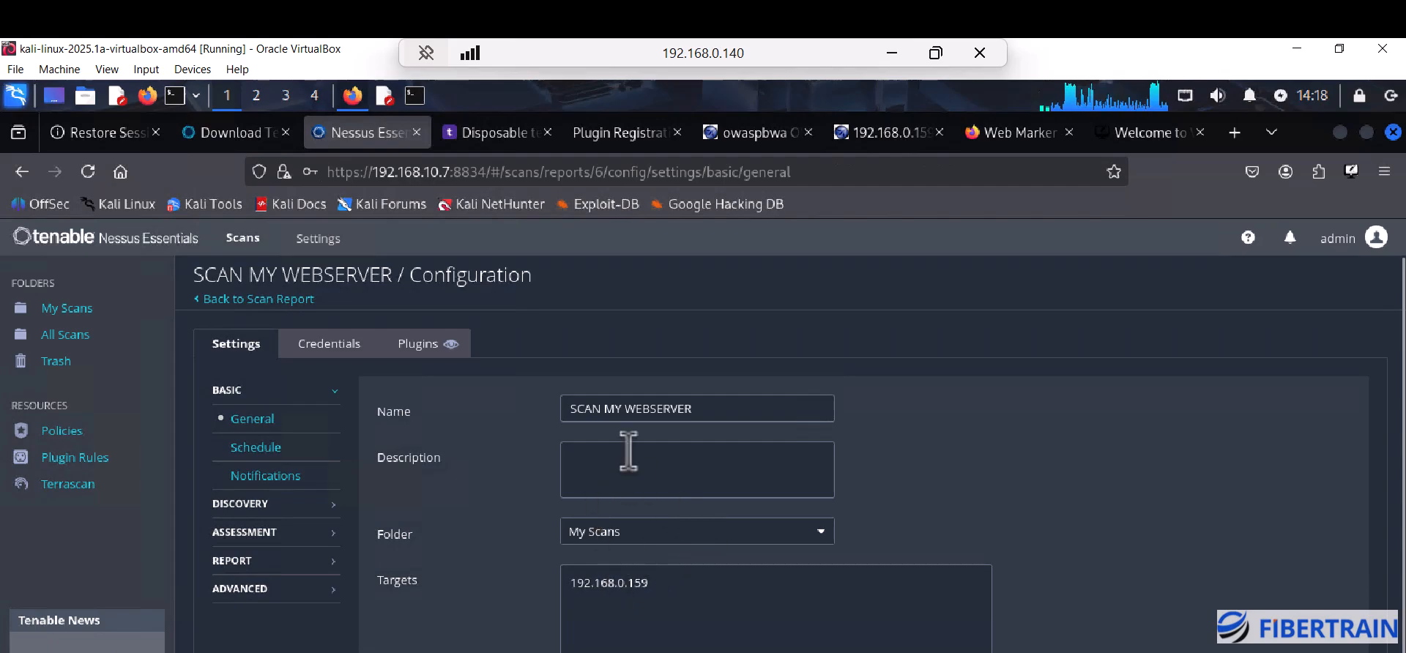
click(82, 311)
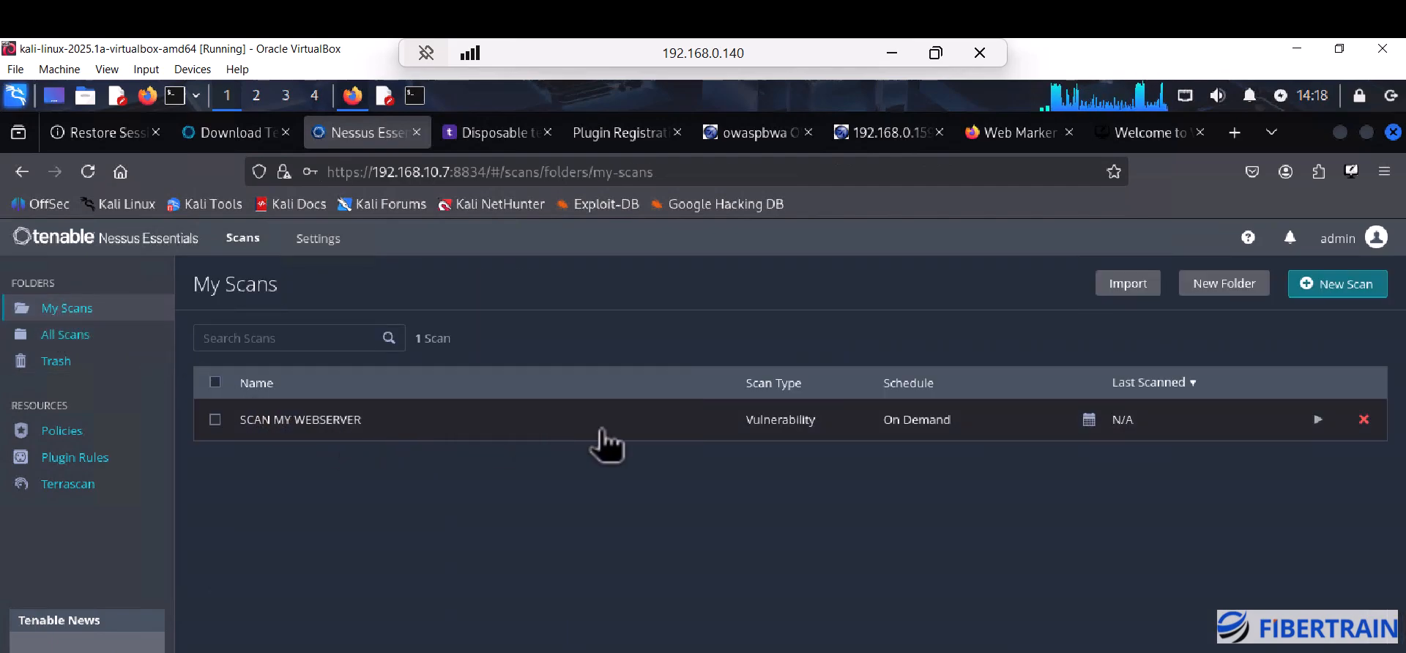
Step: Launch the SCAN MY WEBSERVER scan from the My Scans list and check its running status
click(215, 420)
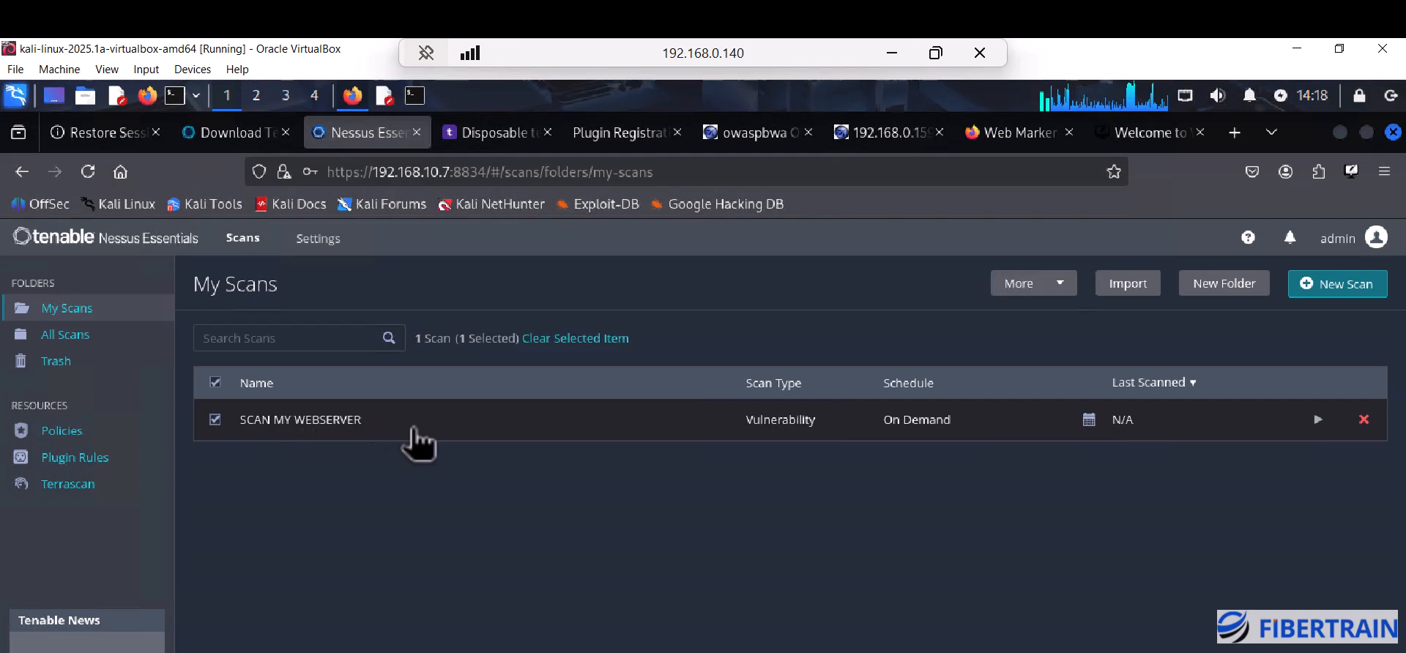
click(1318, 420)
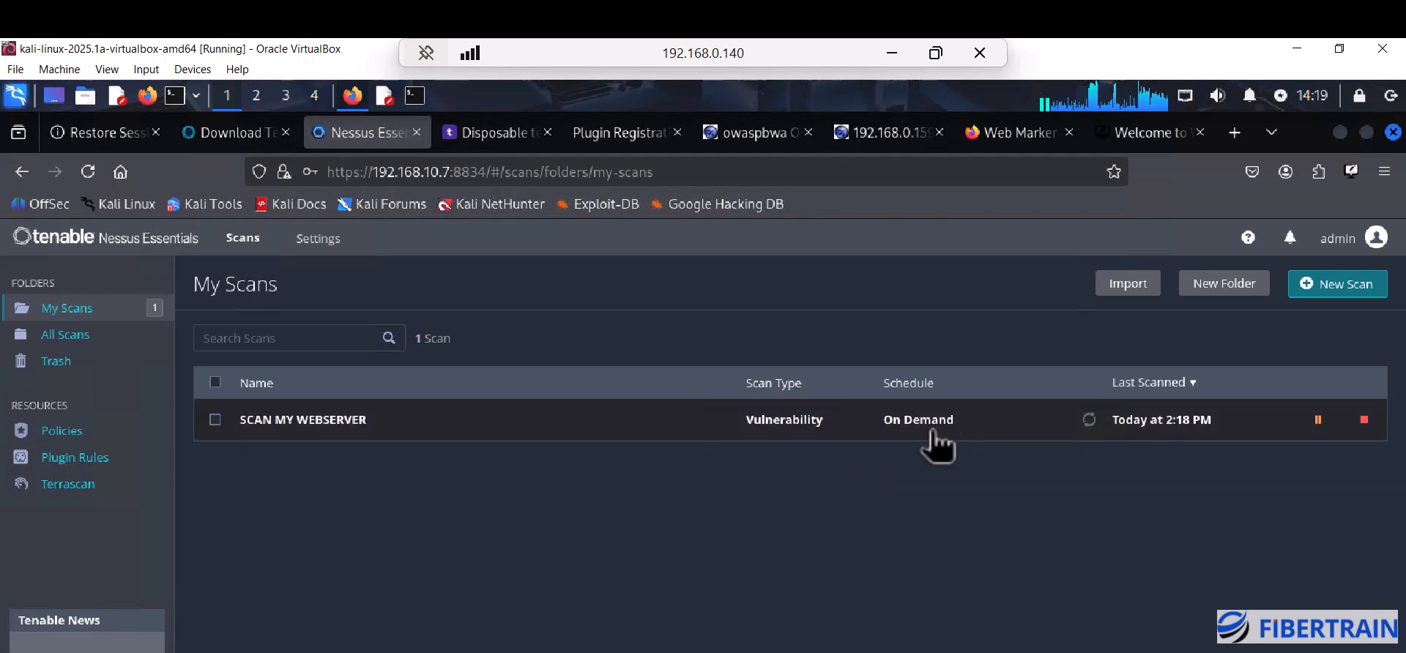
mouse_move(1093, 426)
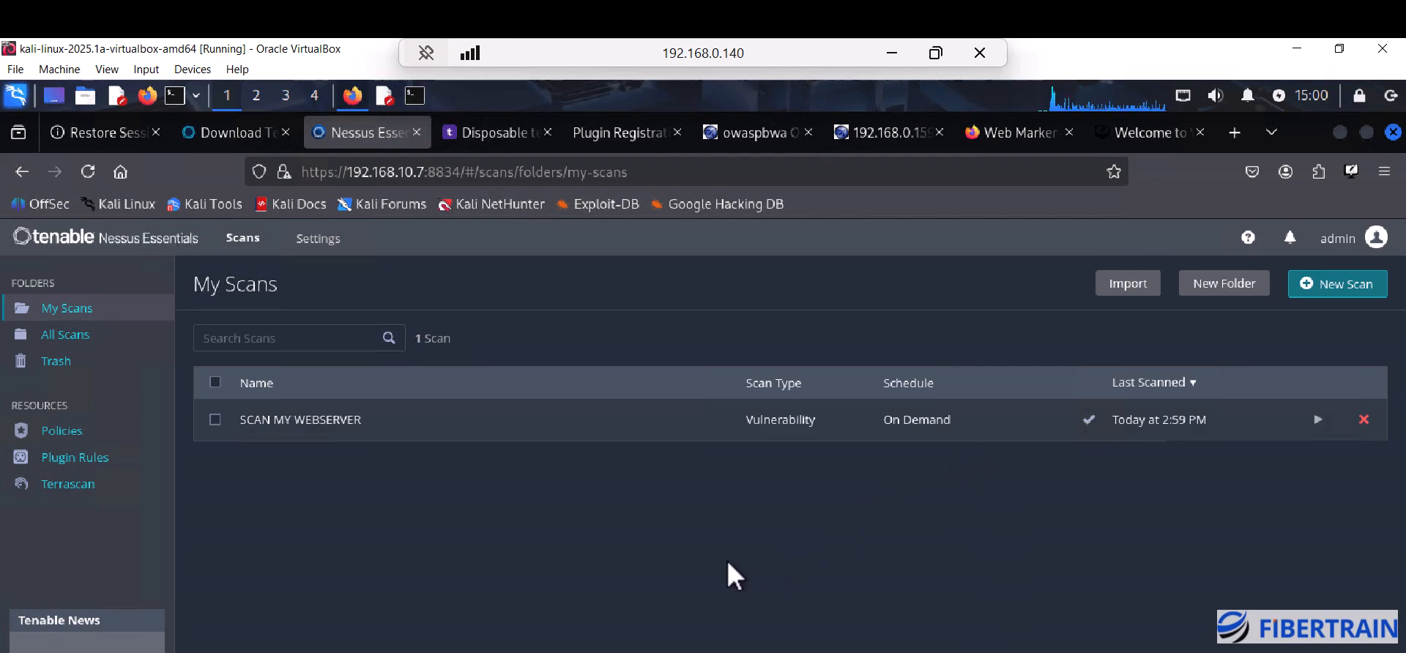
Step: Open the completed SCAN MY WEBSERVER results and examine the host's severity breakdown and the scan details
click(214, 419)
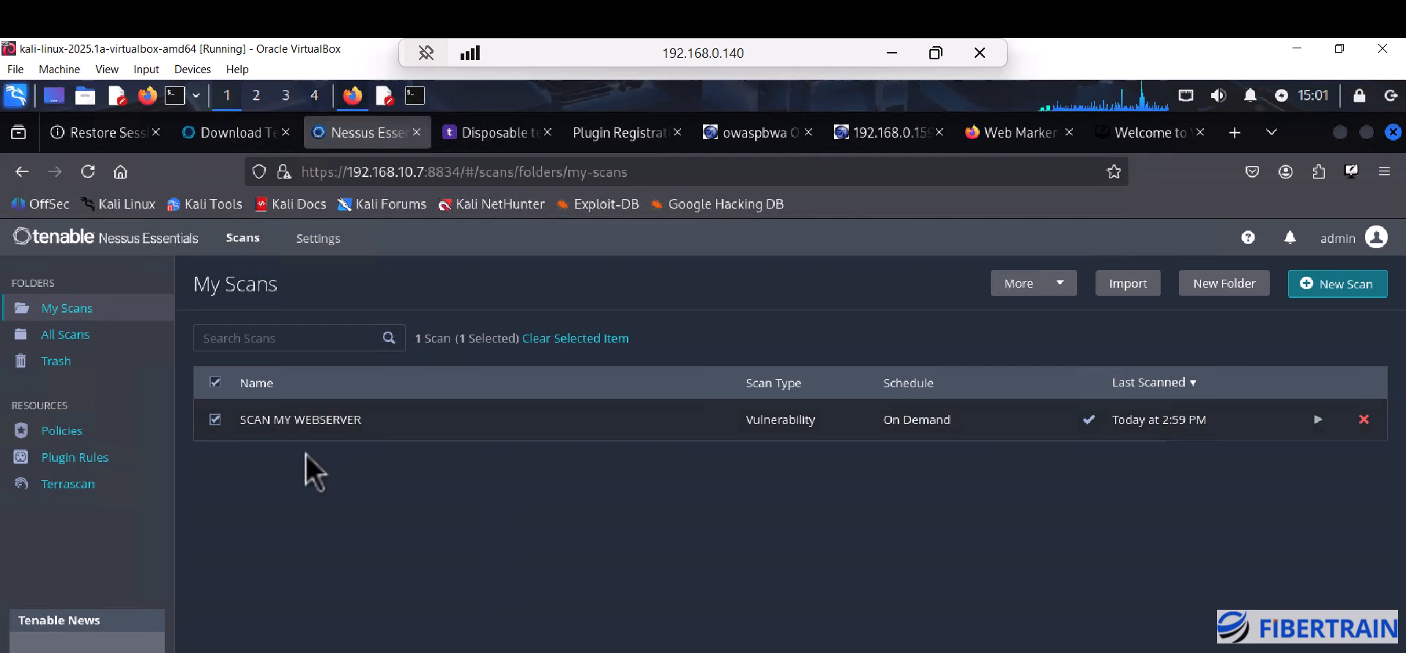
click(298, 423)
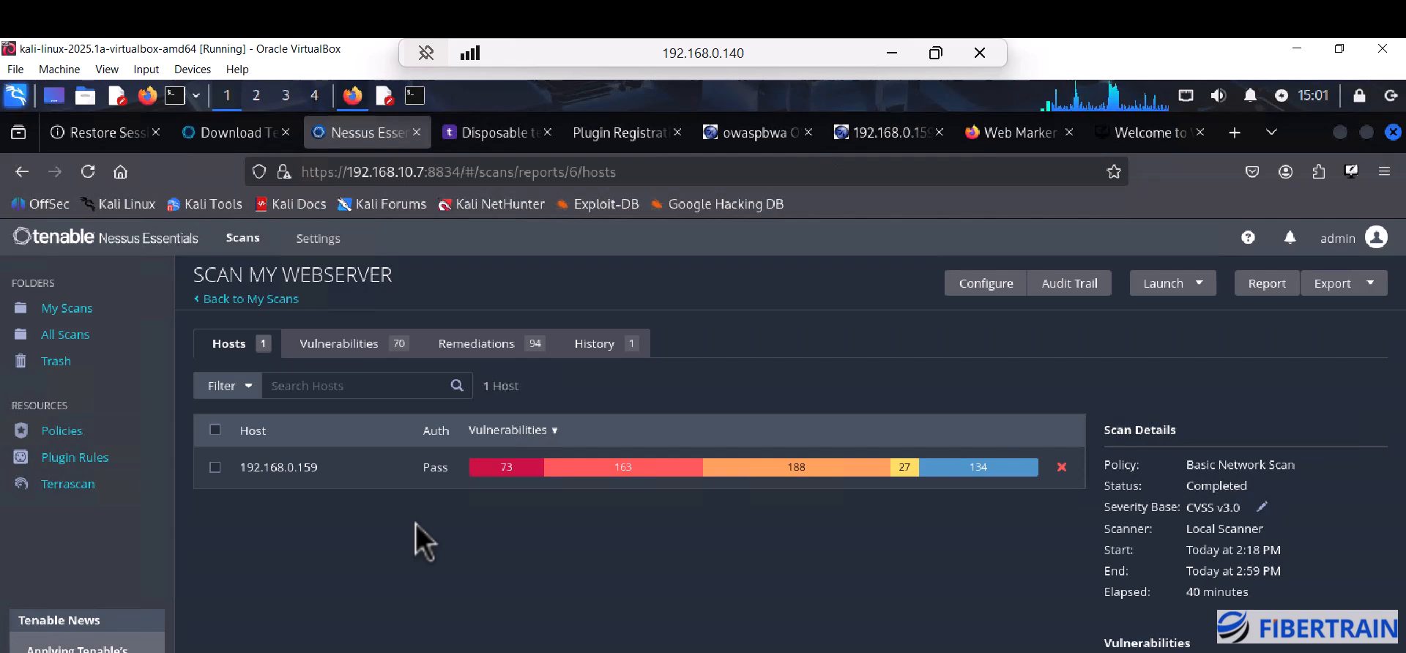
mouse_move(505, 468)
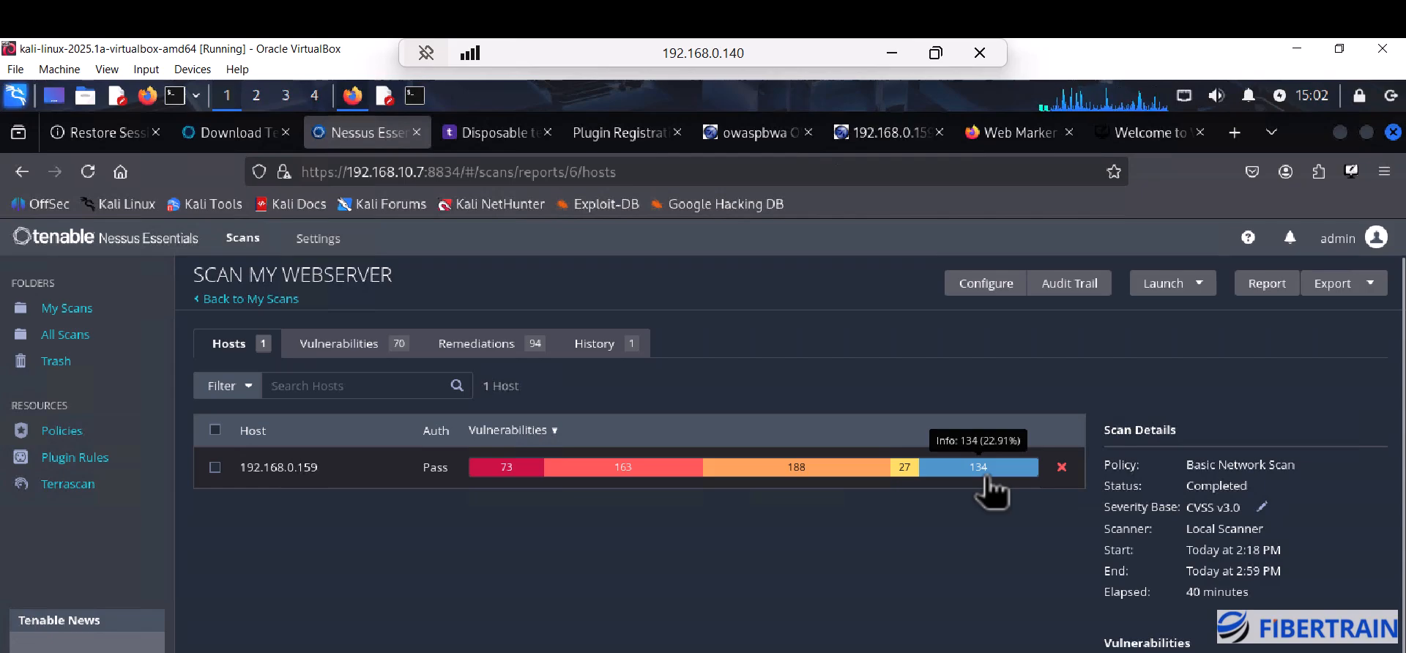
scroll(1153, 589, down, 2)
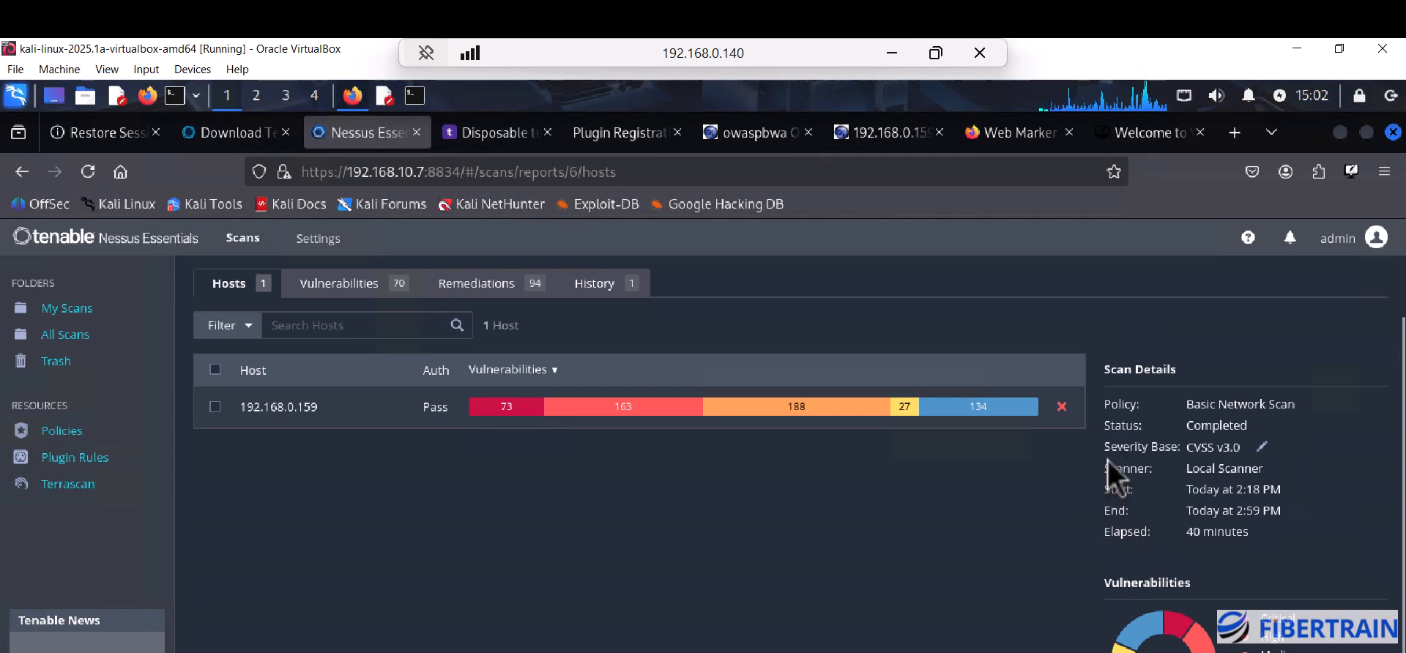
drag(1104, 453, 1185, 458)
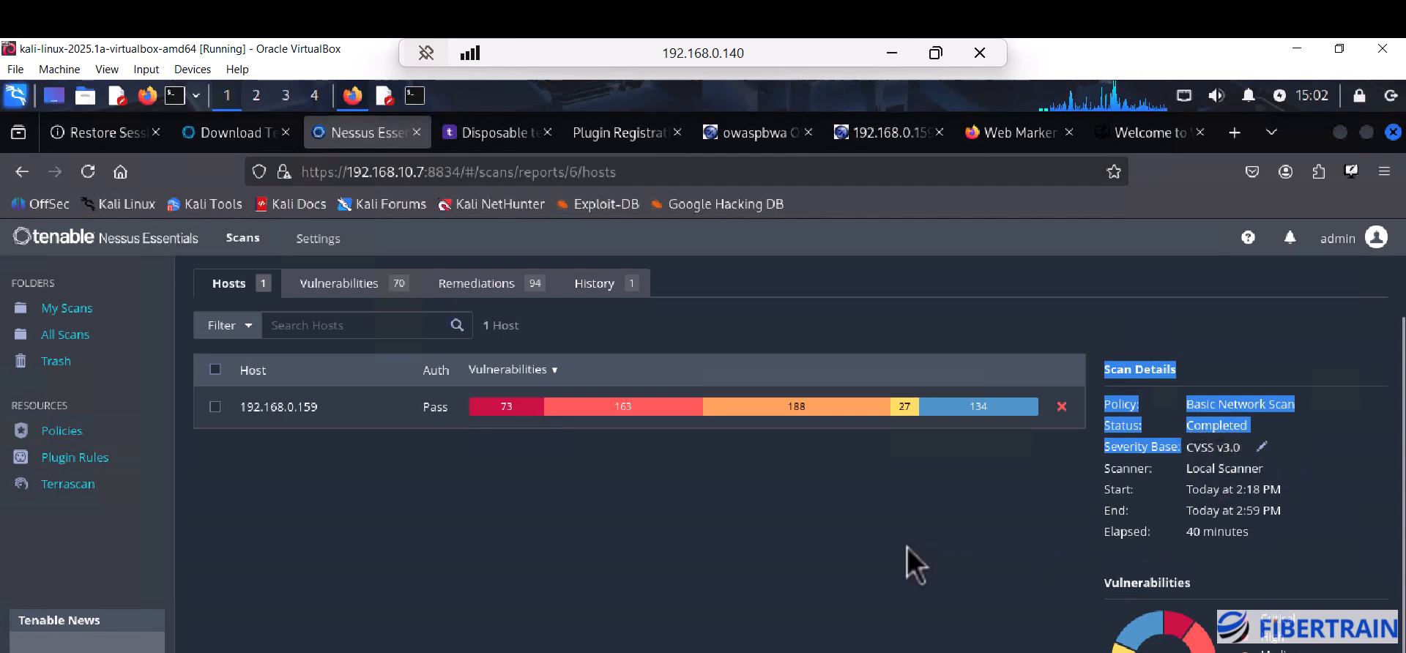
click(811, 509)
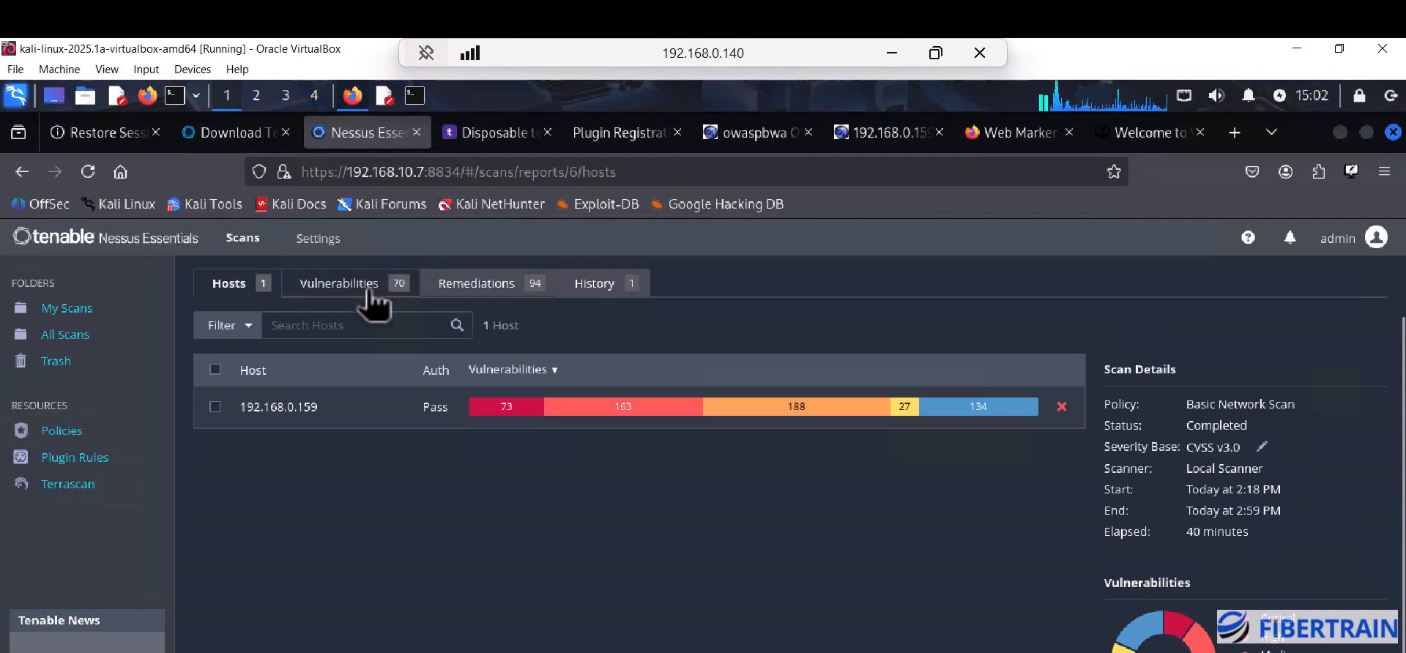
Step: Review the recommended remediation actions for the scanned web server
click(466, 291)
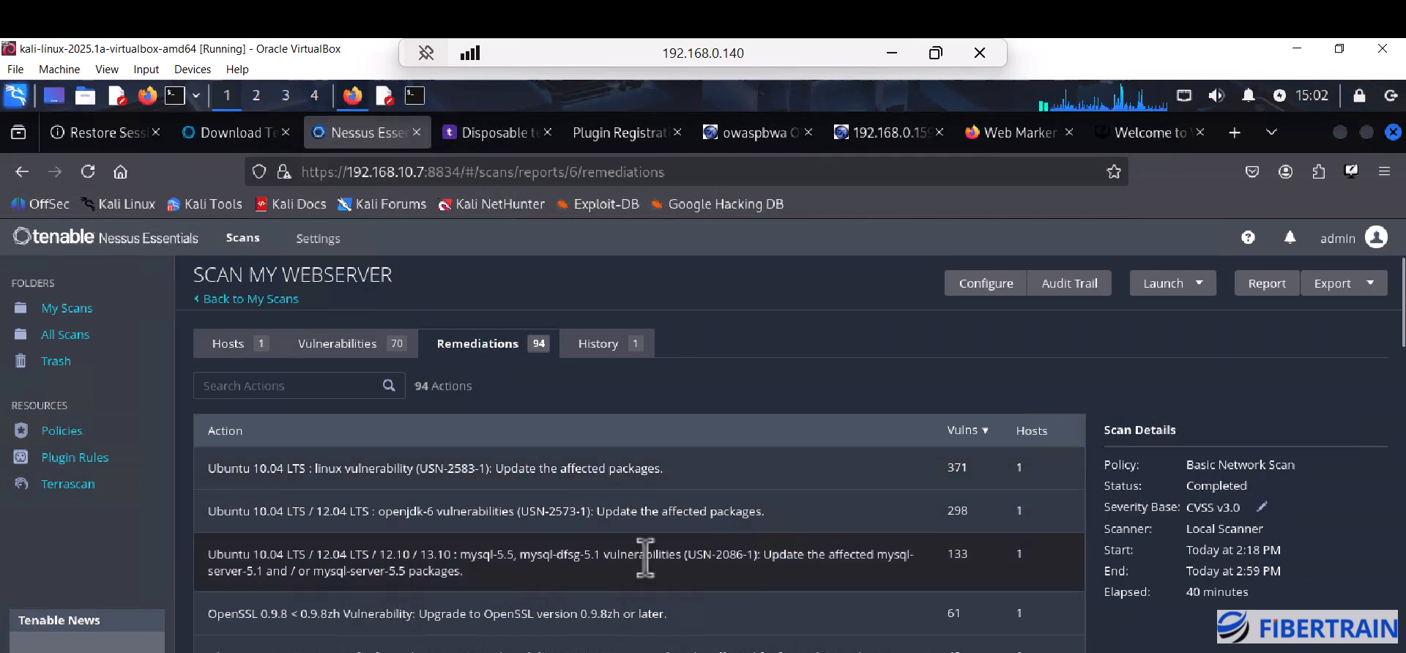
scroll(643, 558, down, 3)
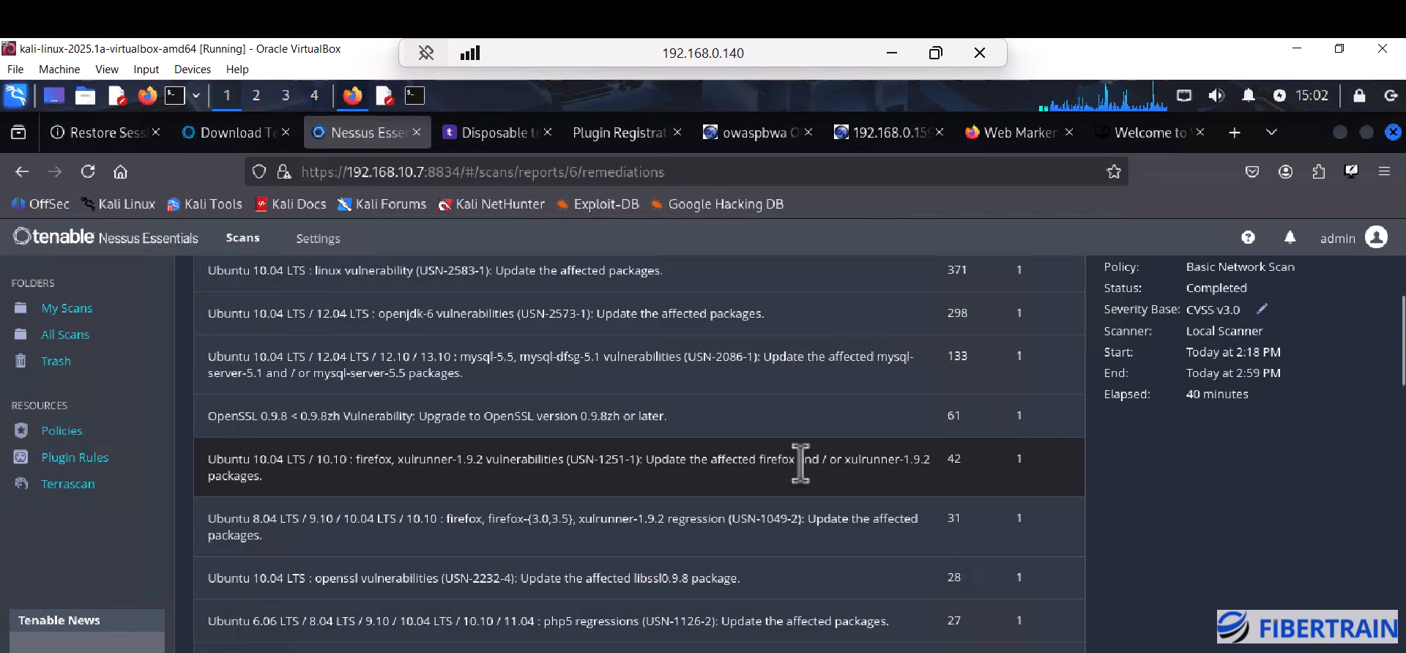
scroll(454, 311, up, 3)
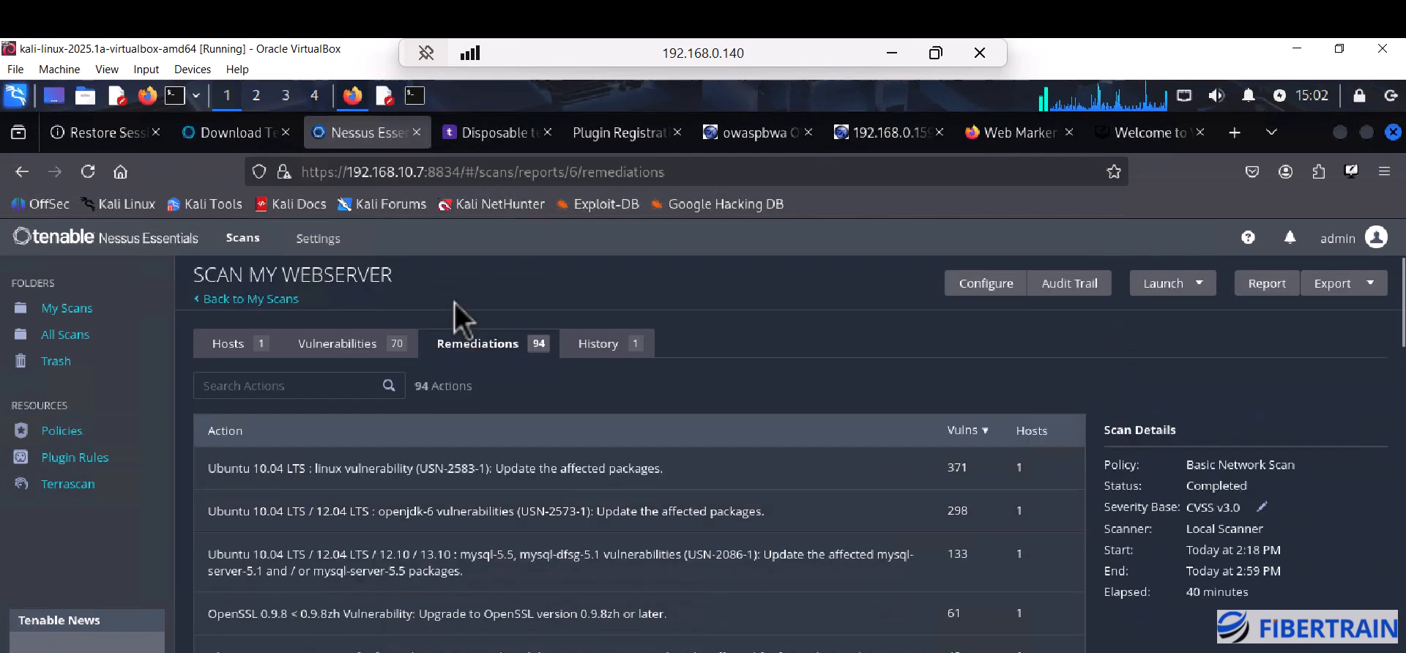
Step: Review the scan's vulnerability list, comparing the severity, CVSS, VPR and EPSS ratings of the findings
click(341, 349)
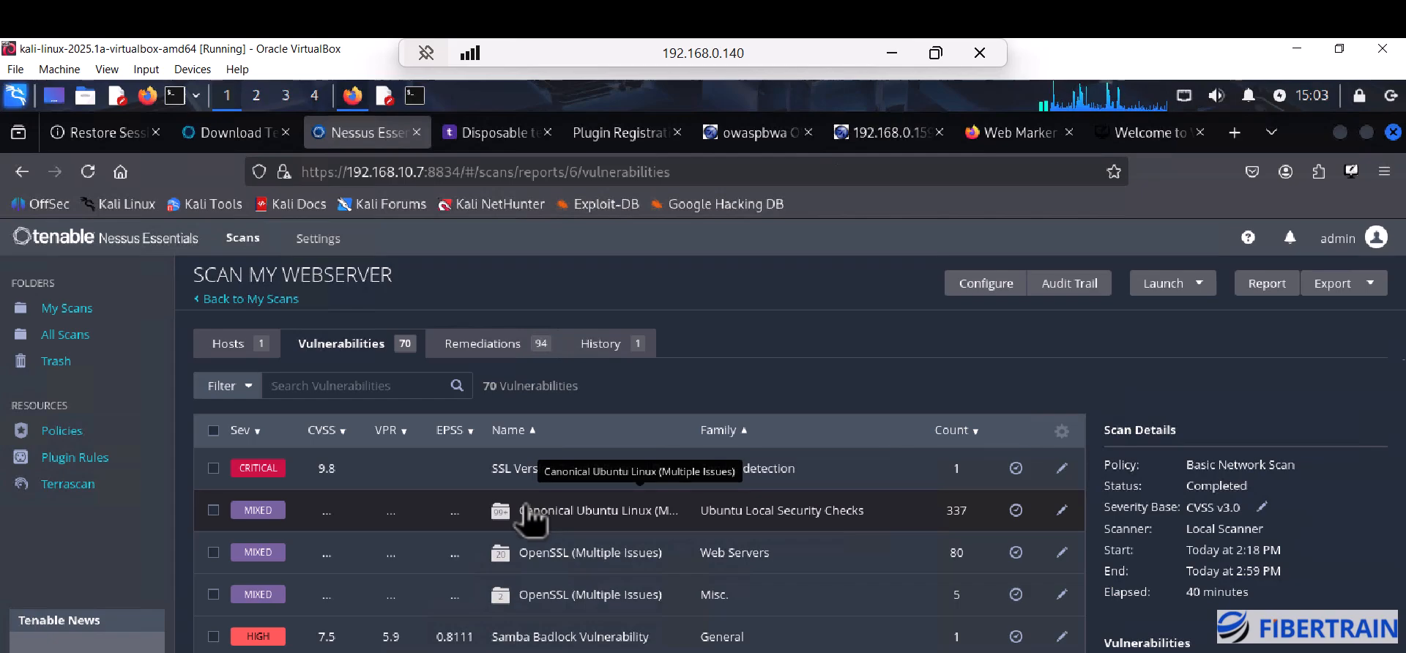
scroll(276, 495, down, 4)
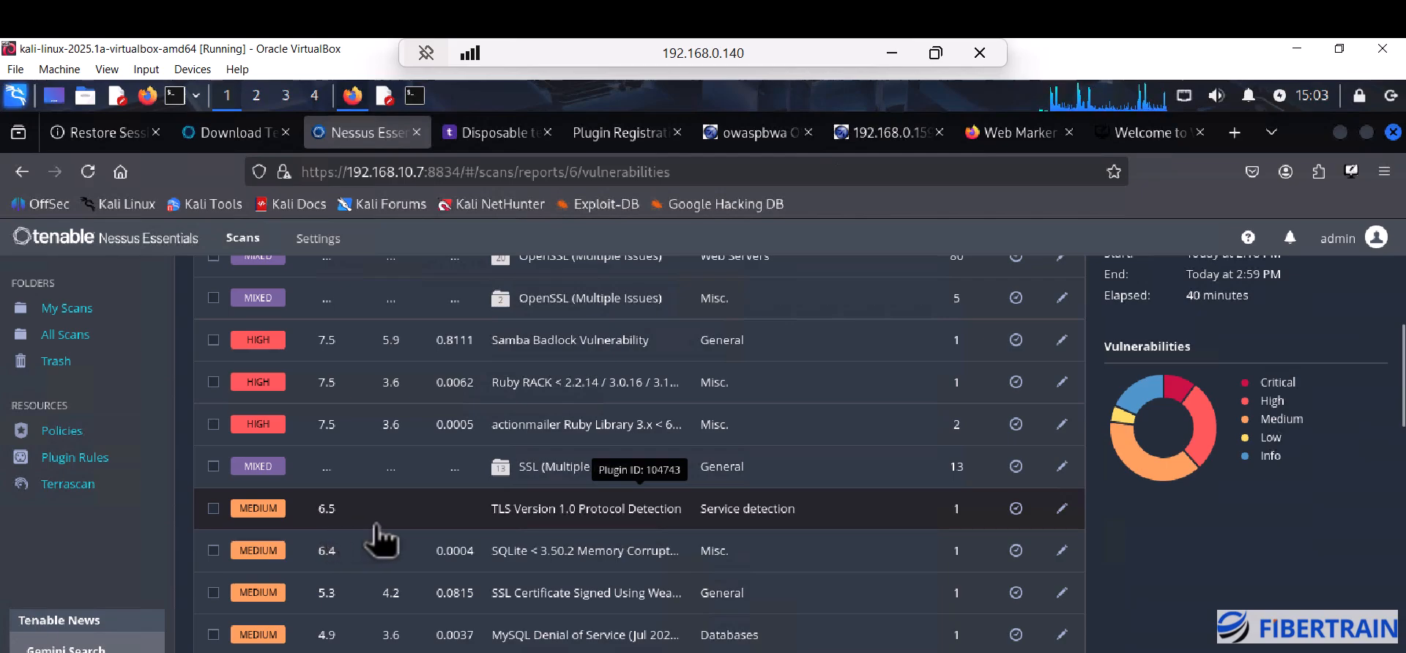
scroll(381, 542, up, 3)
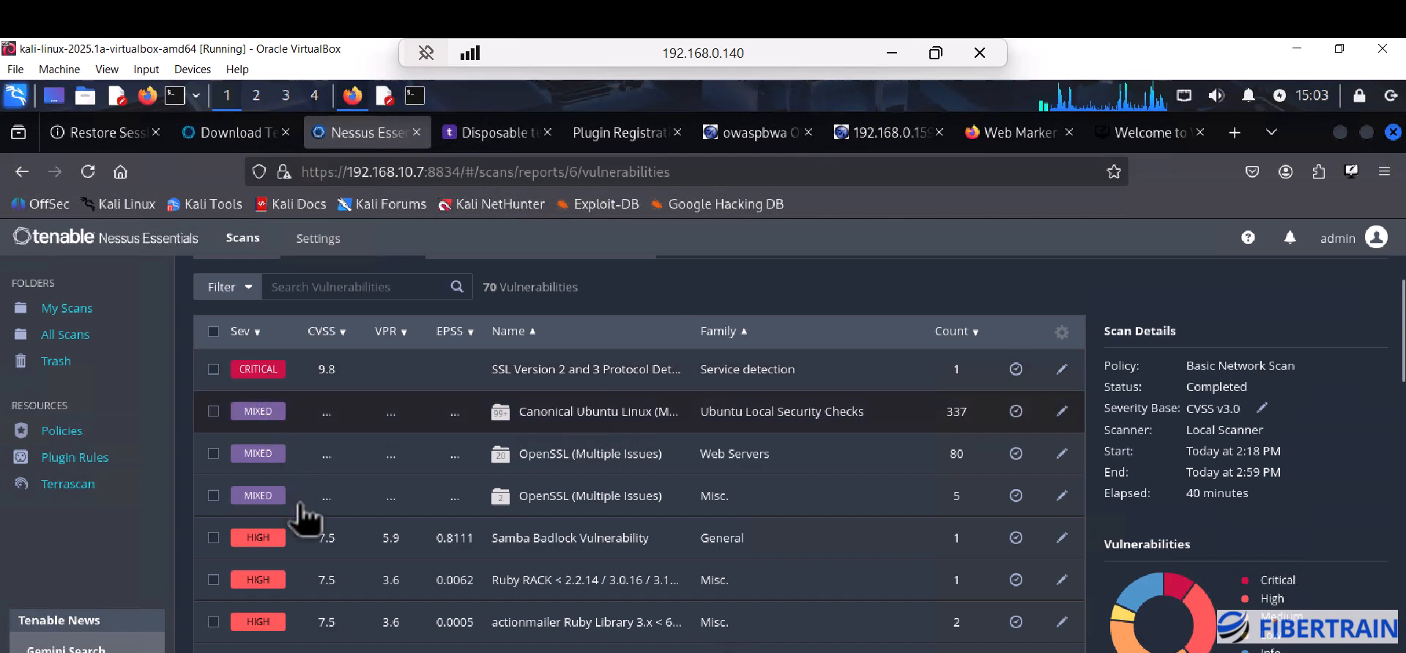
scroll(344, 593, down, 3)
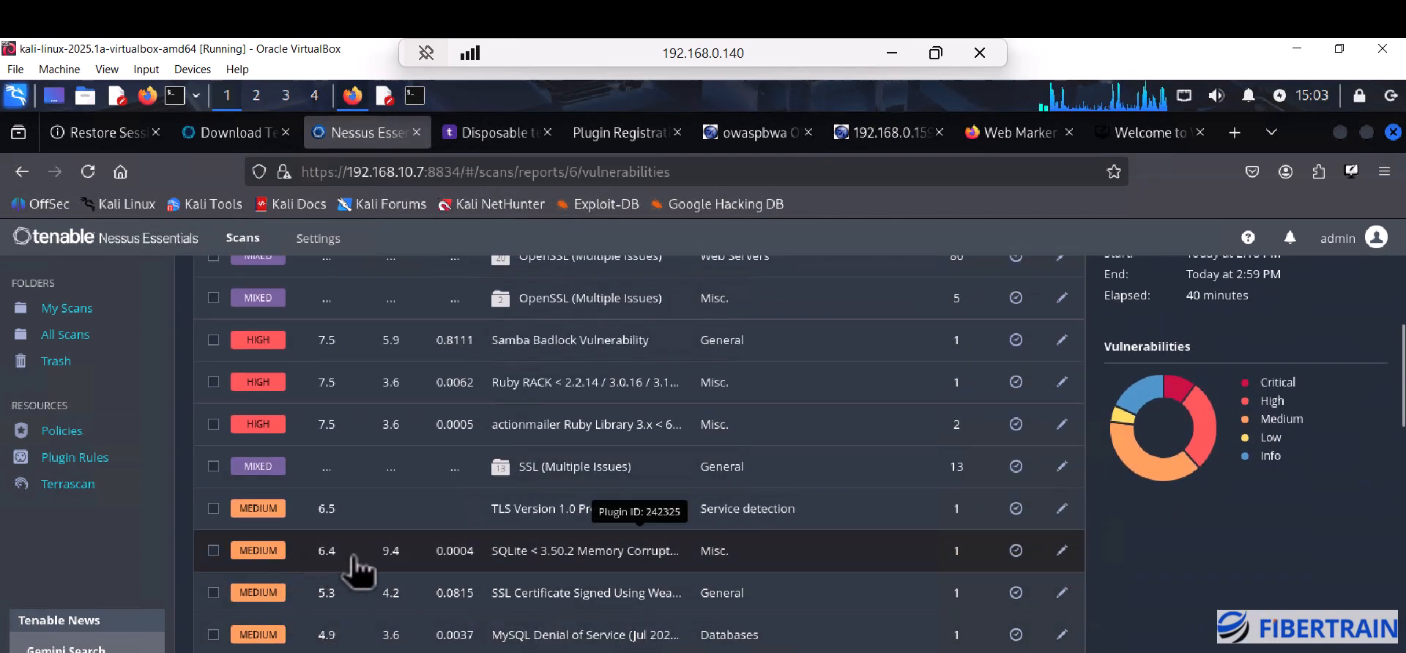
scroll(338, 562, up, 2)
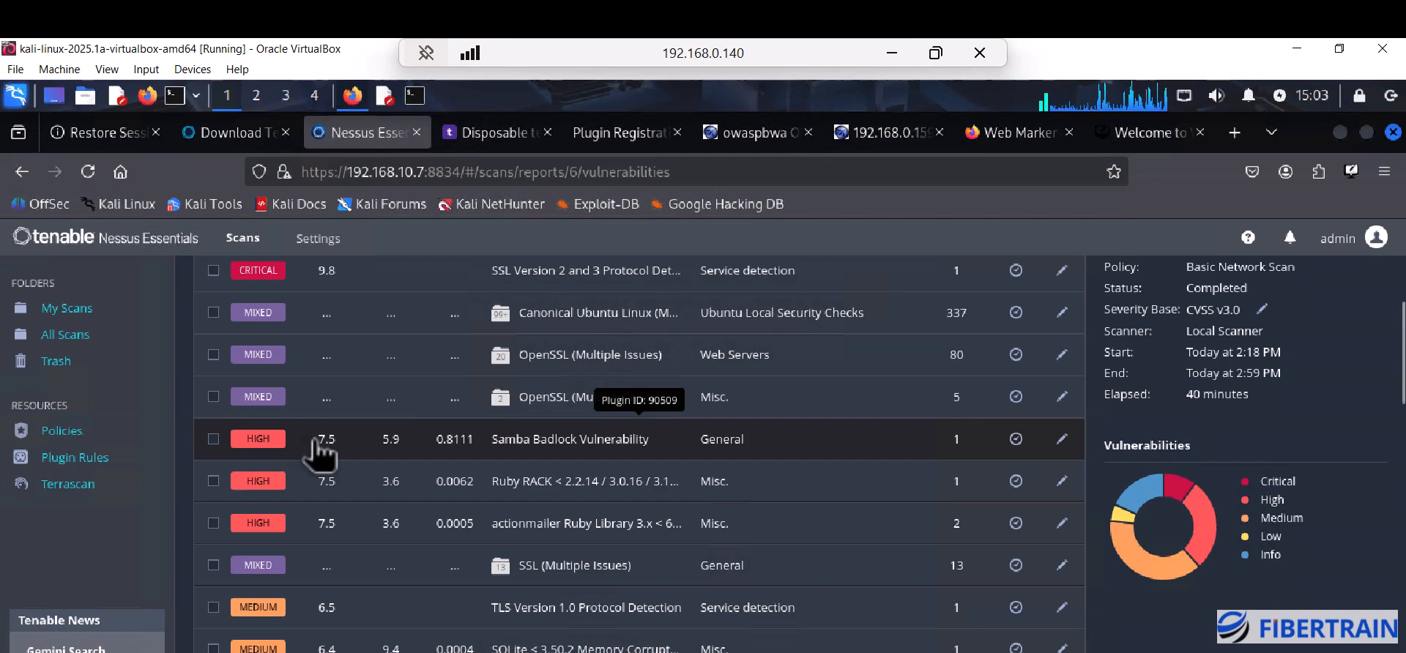
scroll(344, 441, up, 4)
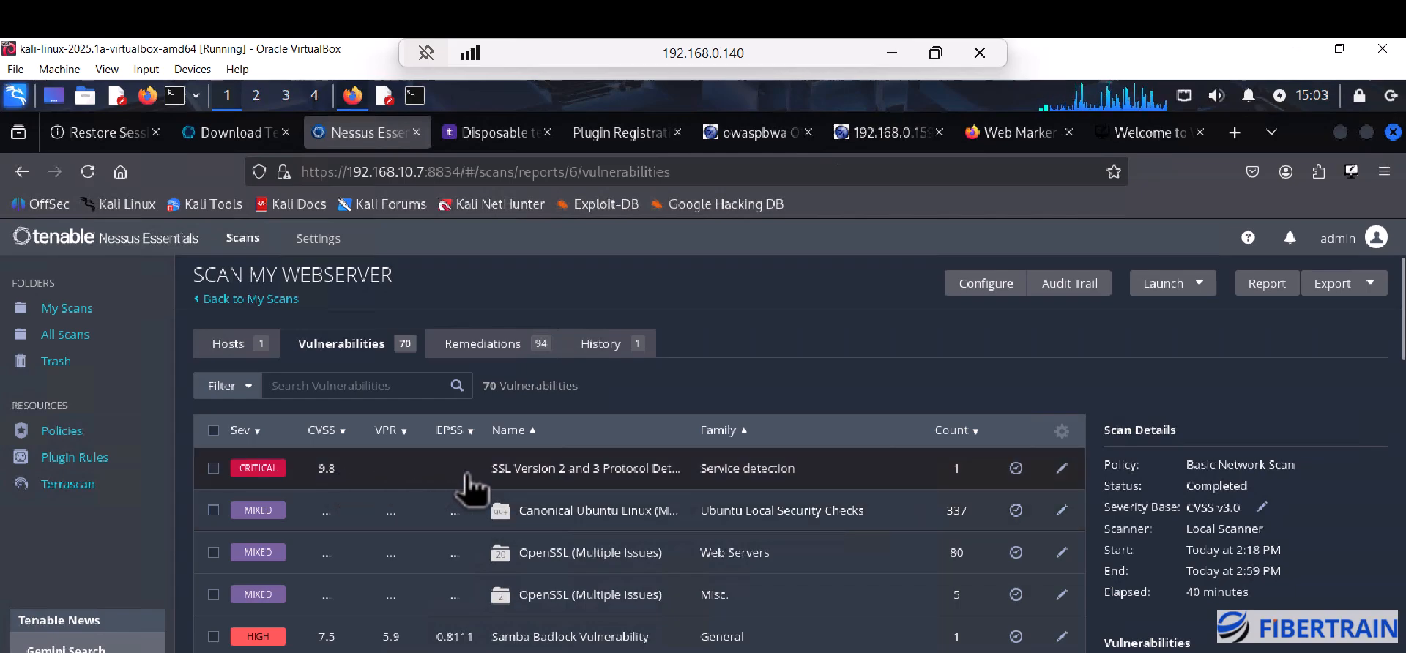
Step: Open the critical SSL Version 2 and 3 Protocol Detection finding and read its description of the cryptographic flaws and possible attacks
click(540, 483)
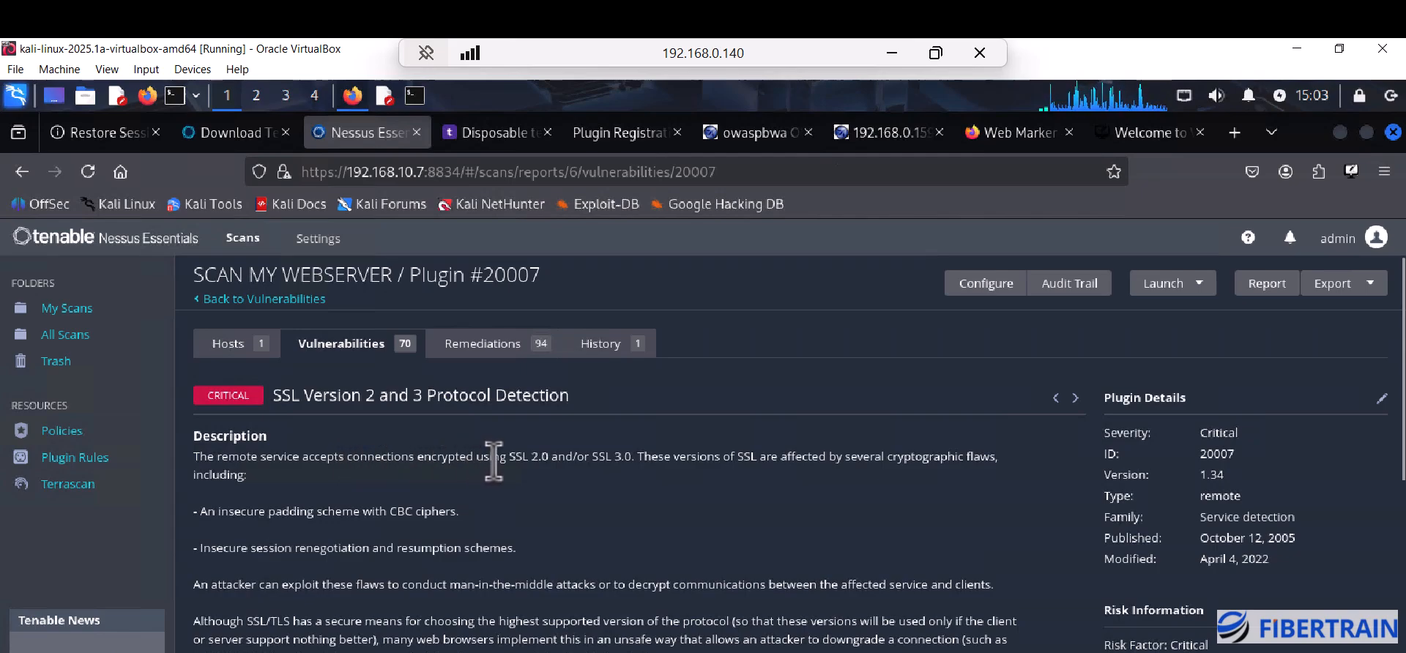
drag(493, 457, 624, 459)
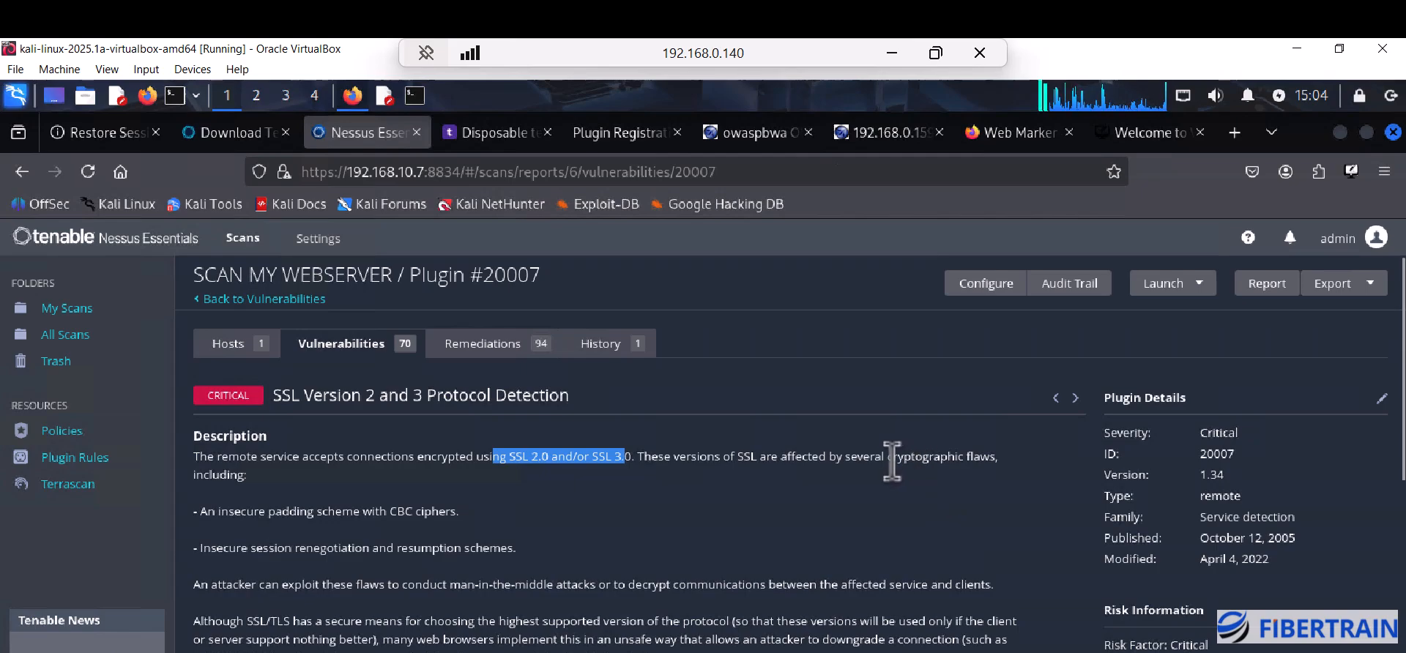
drag(892, 457, 999, 458)
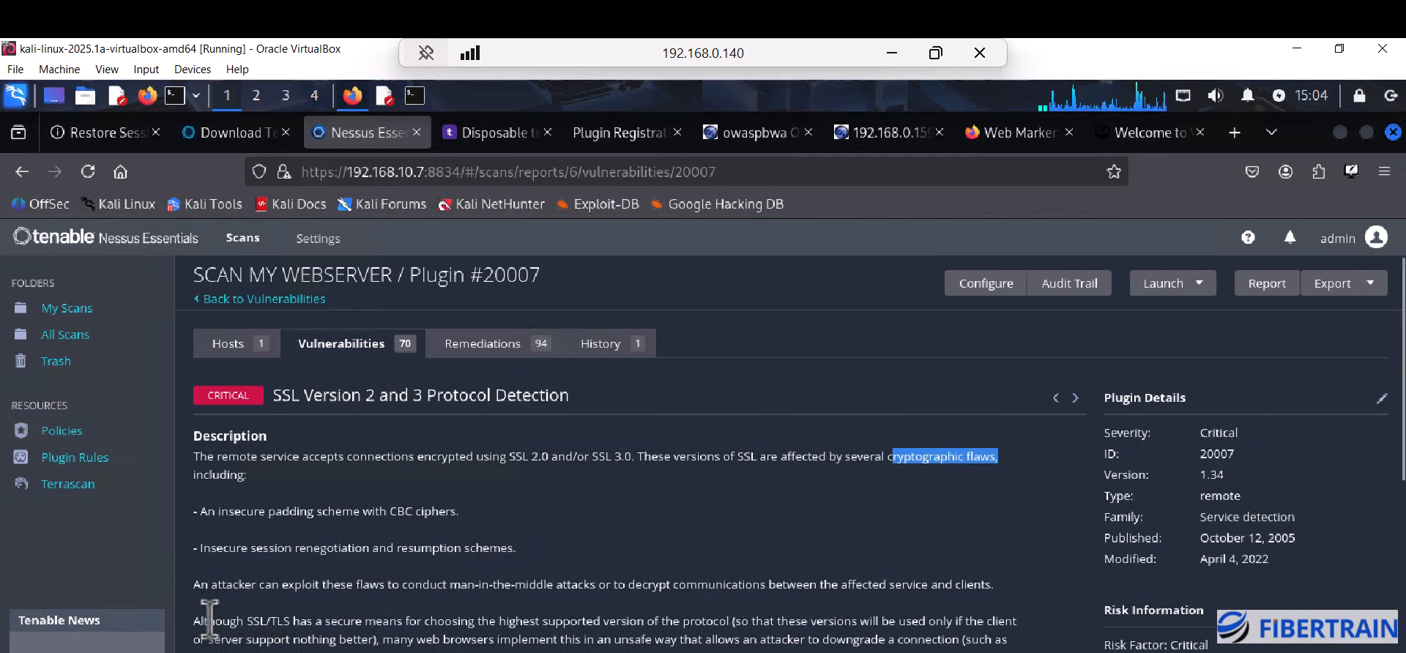
drag(192, 587, 204, 588)
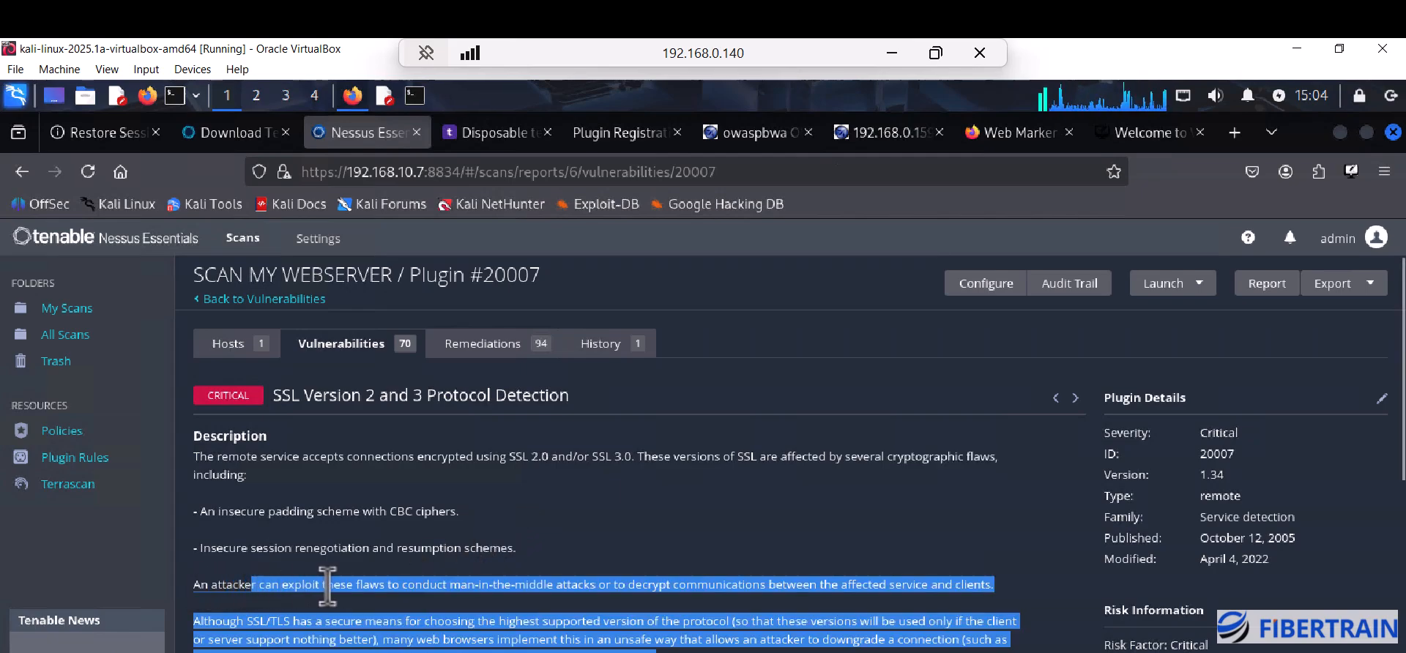
click(421, 585)
drag(430, 584, 624, 585)
scroll(543, 611, down, 3)
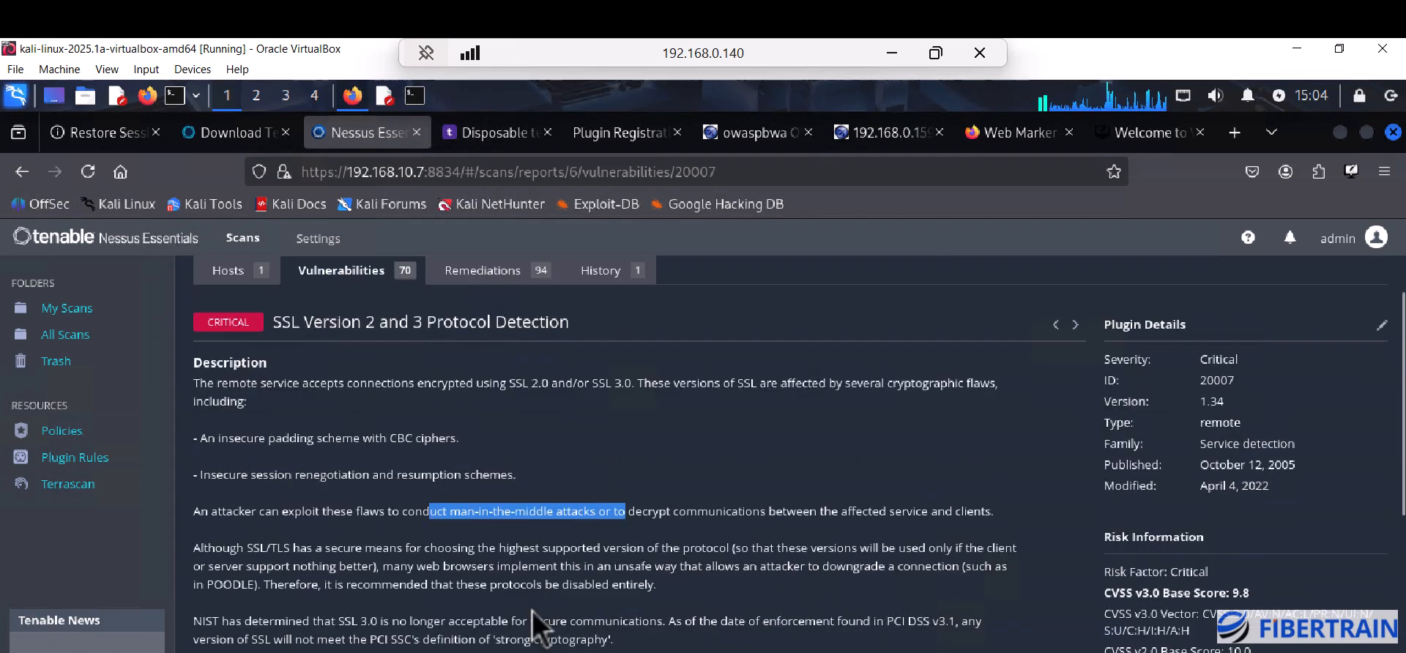
Step: Examine the SSL finding's recommended solution, reference links and plugin output
scroll(252, 591, down, 10)
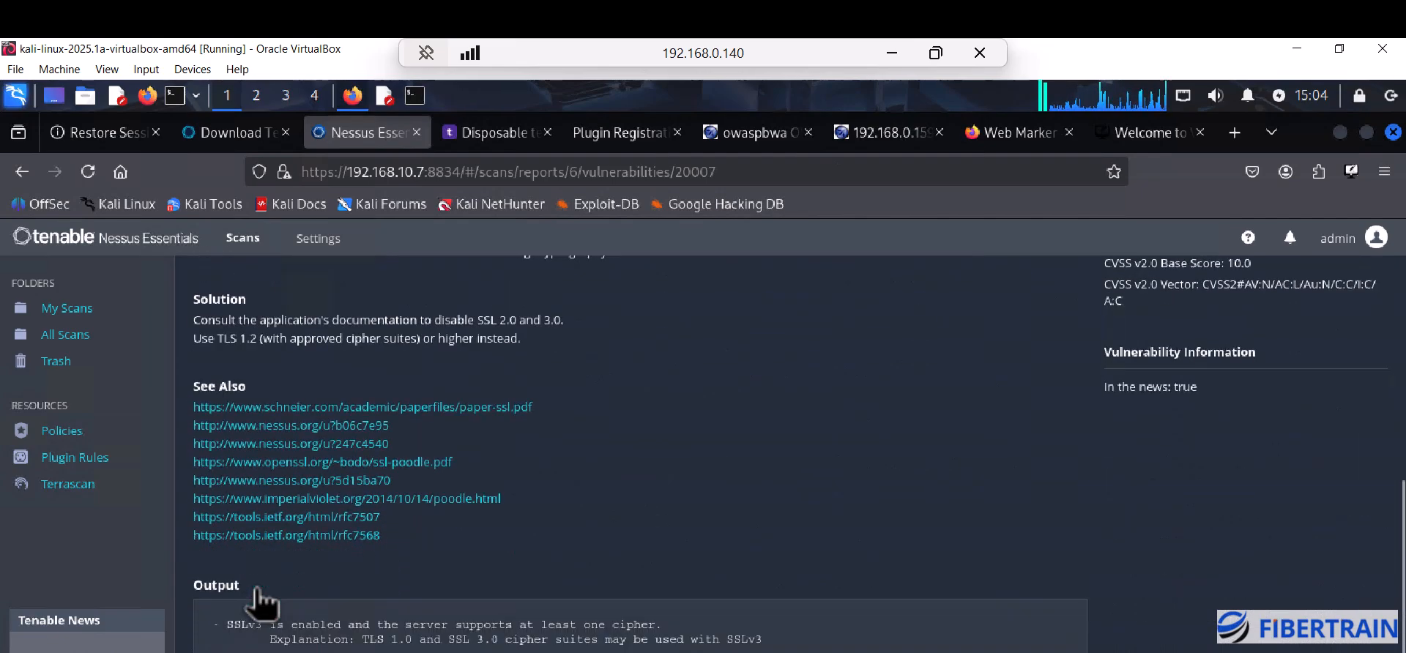
scroll(252, 586, up, 5)
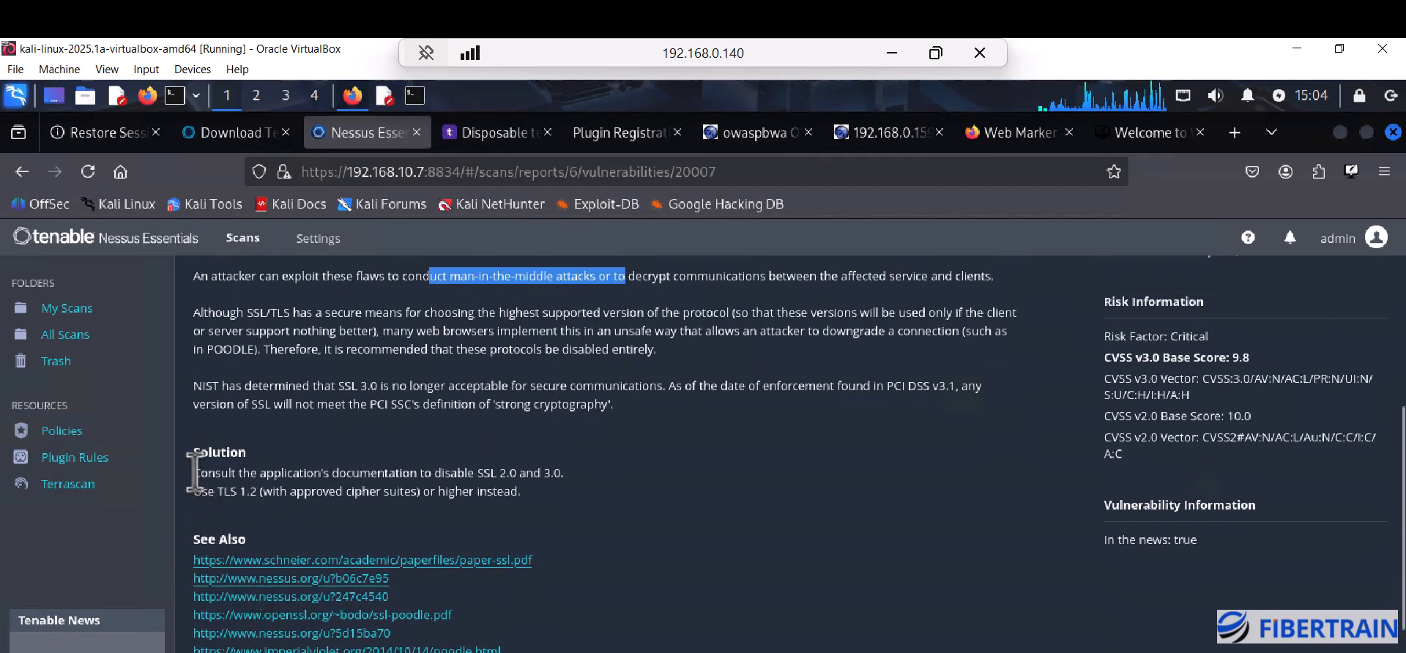
triple_click(192, 462)
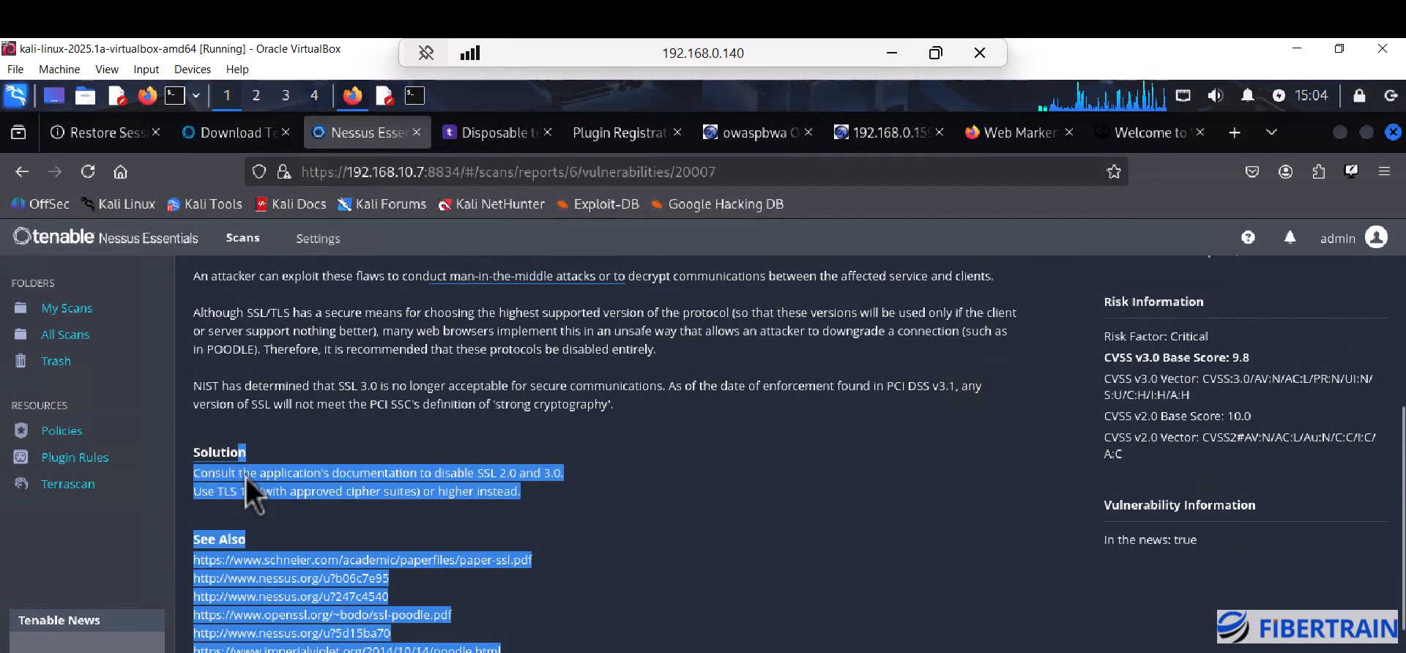
click(218, 508)
drag(218, 492, 263, 492)
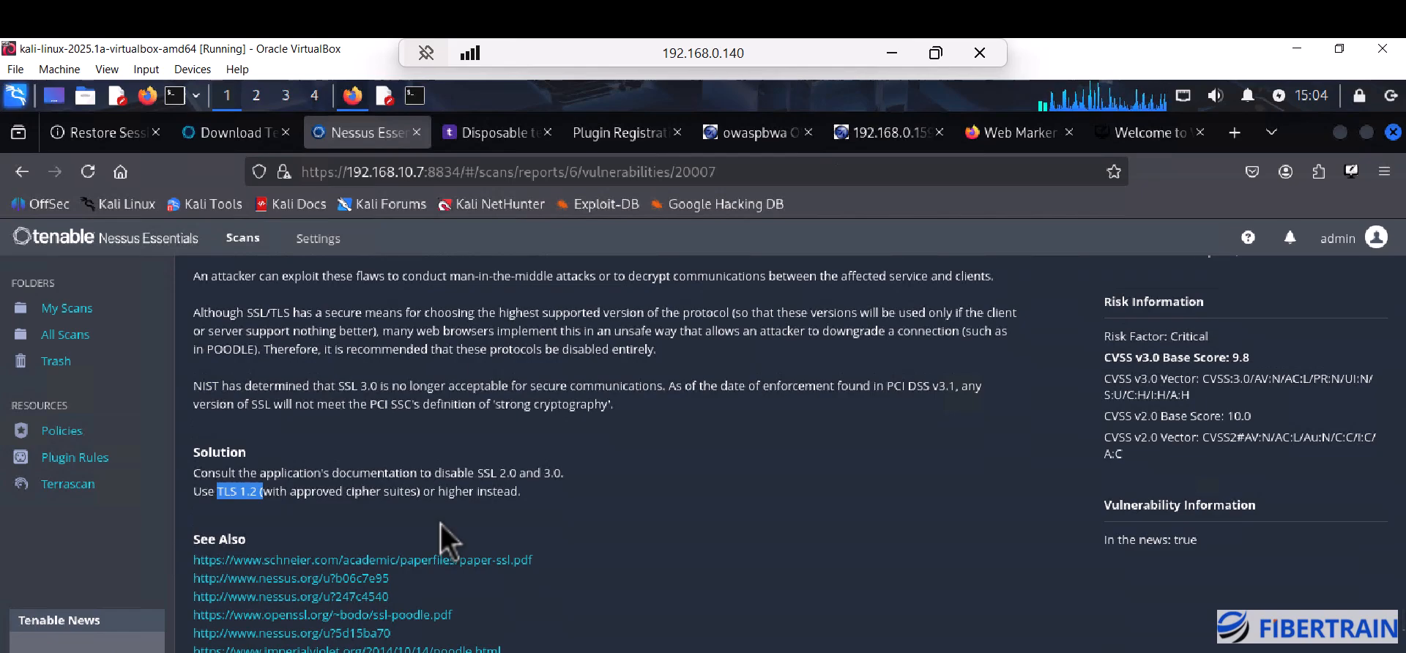
scroll(238, 399, up, 4)
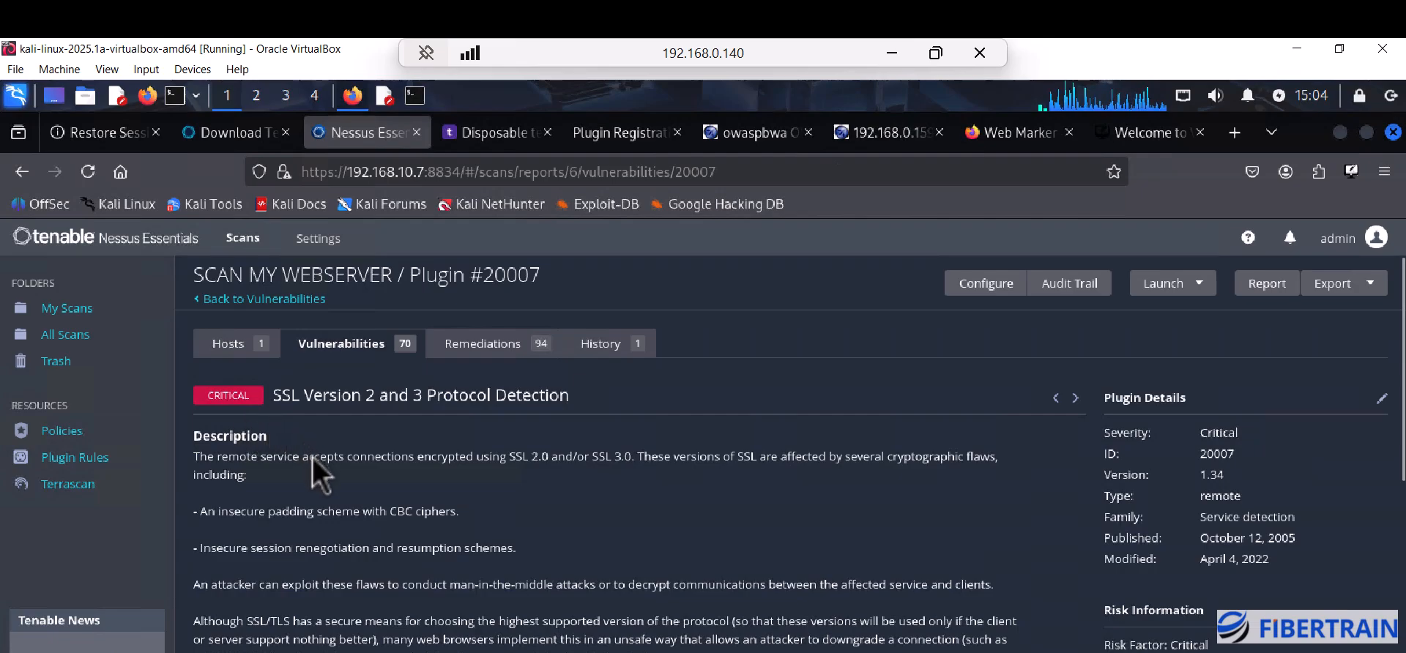
scroll(314, 476, down, 10)
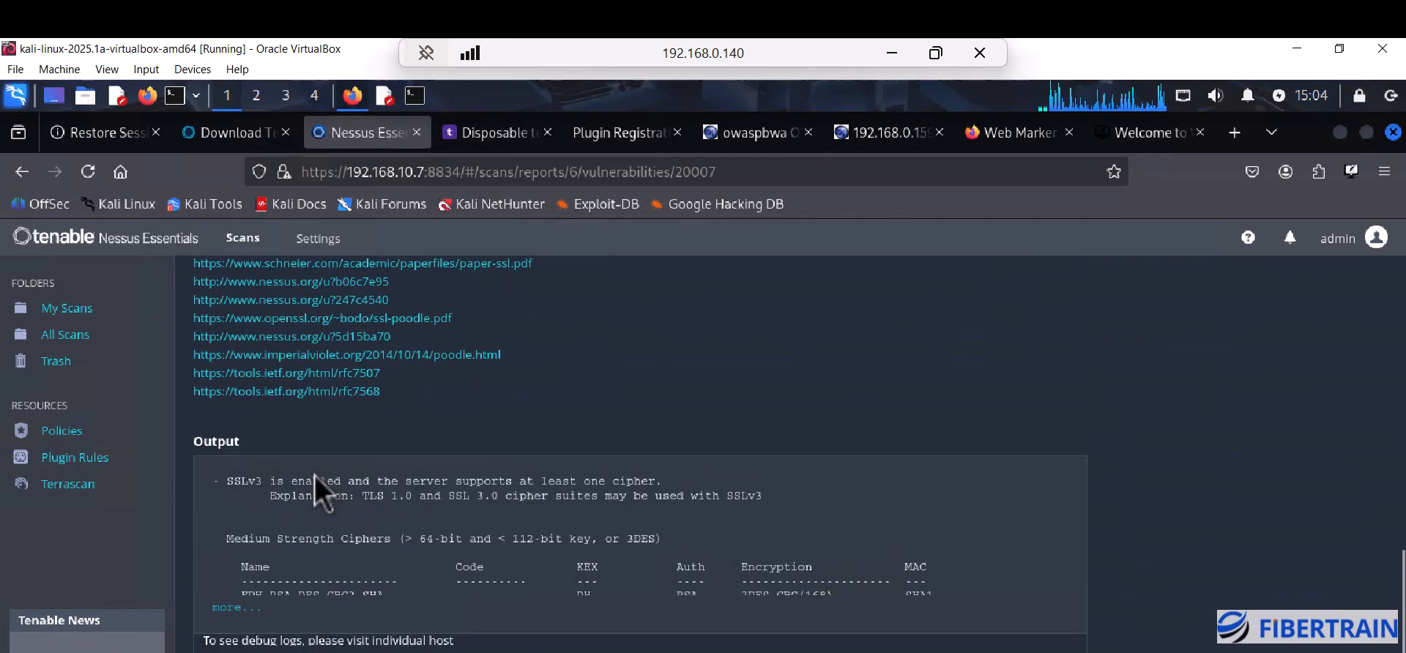
scroll(314, 476, up, 6)
drag(201, 551, 262, 561)
click(267, 559)
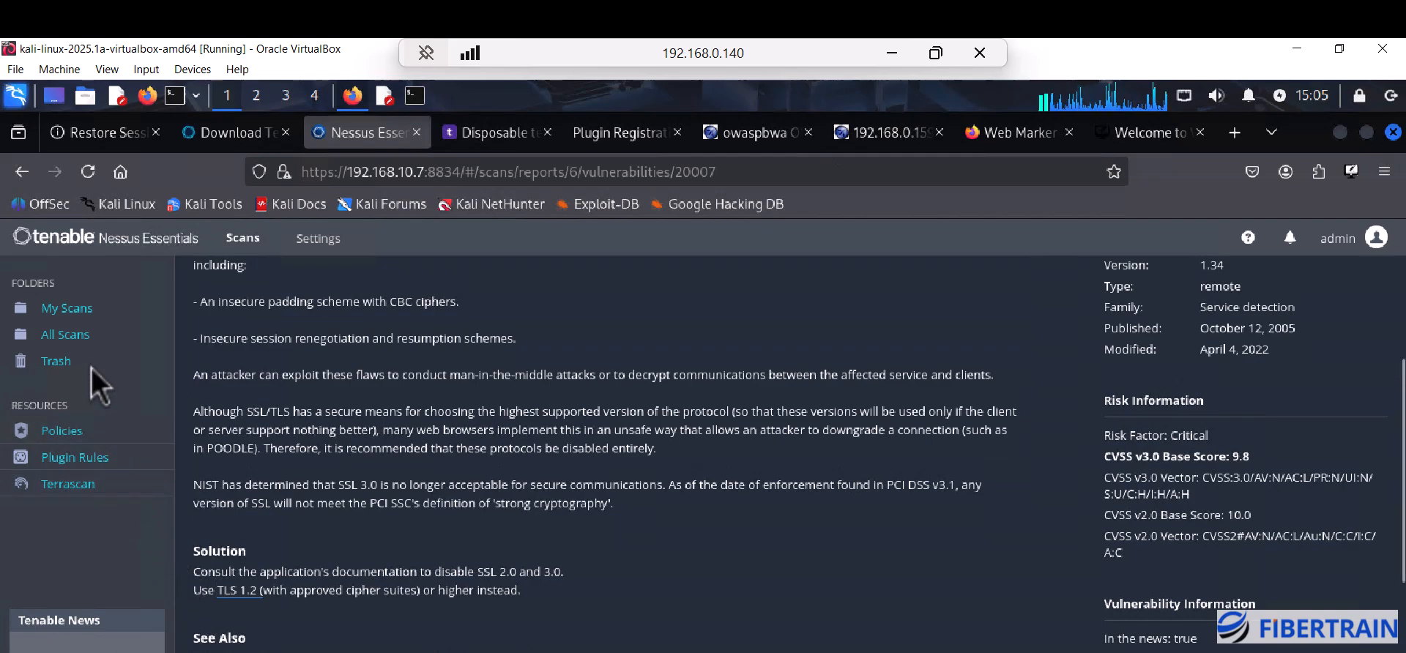
Step: Return to My Scans, start a new scan and browse the available vulnerability scan templates
click(81, 313)
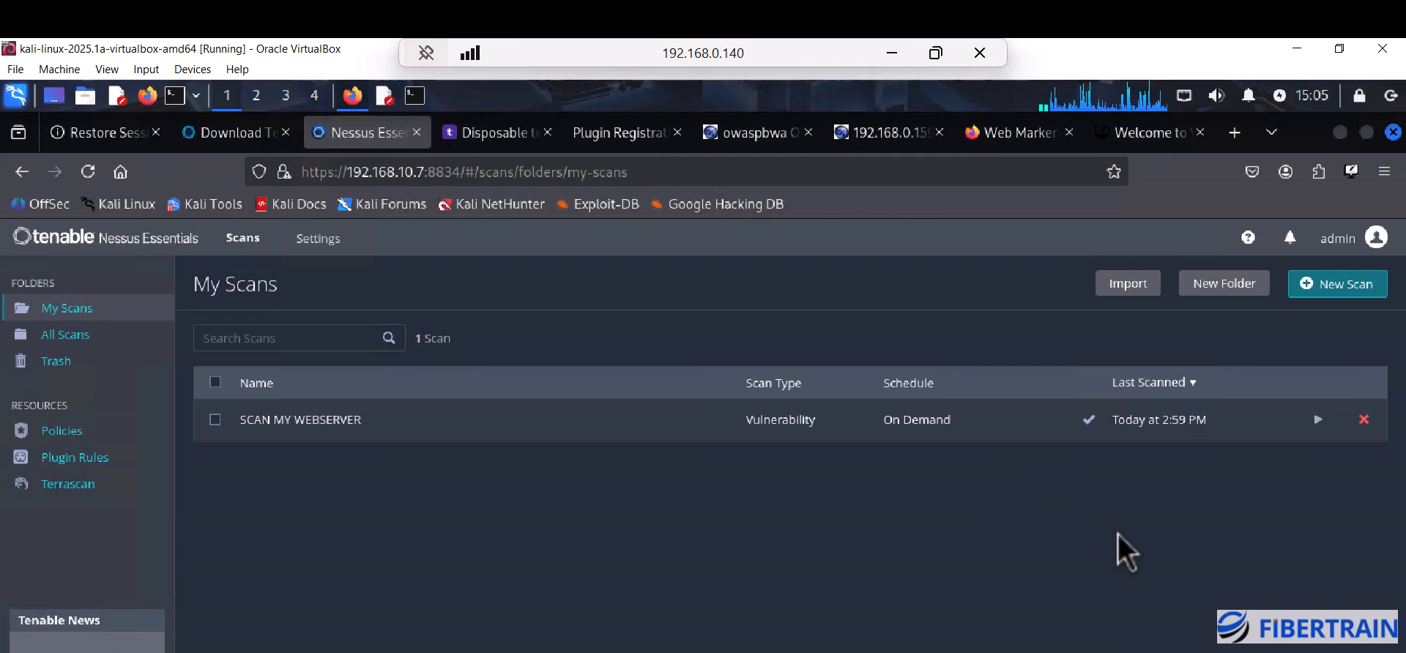
click(1331, 297)
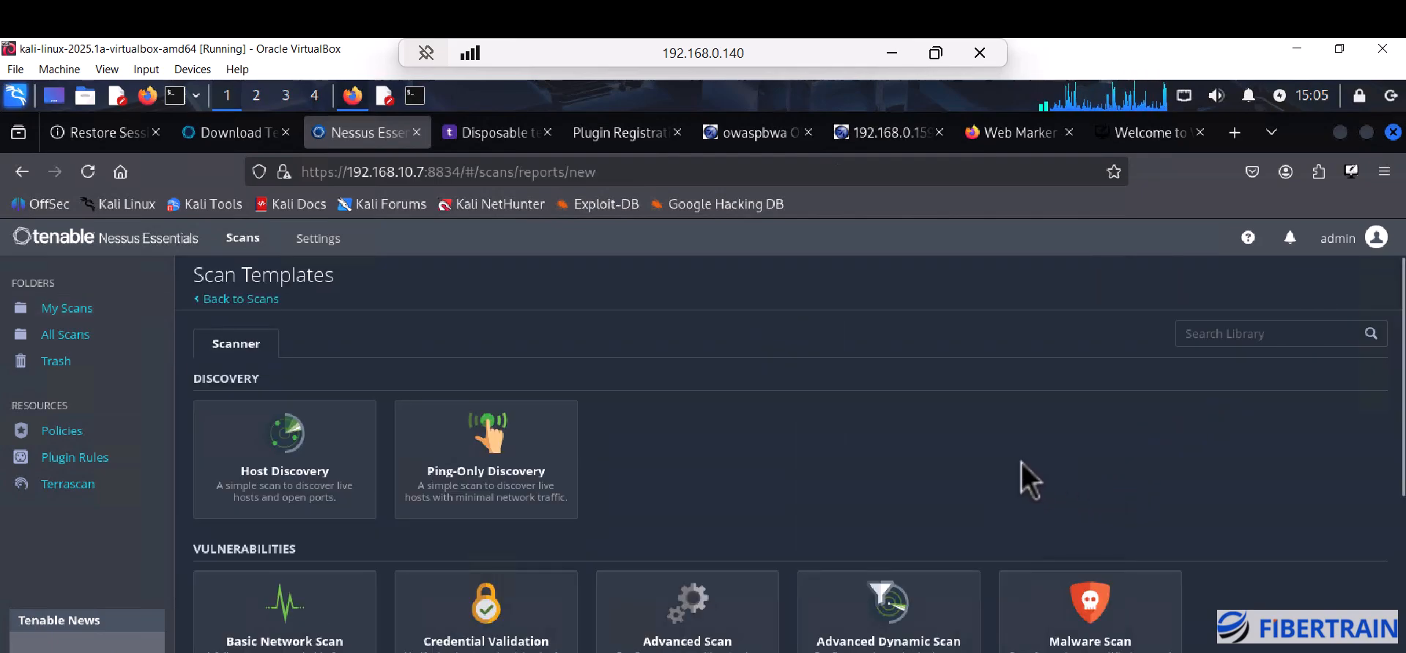
scroll(1020, 463, down, 3)
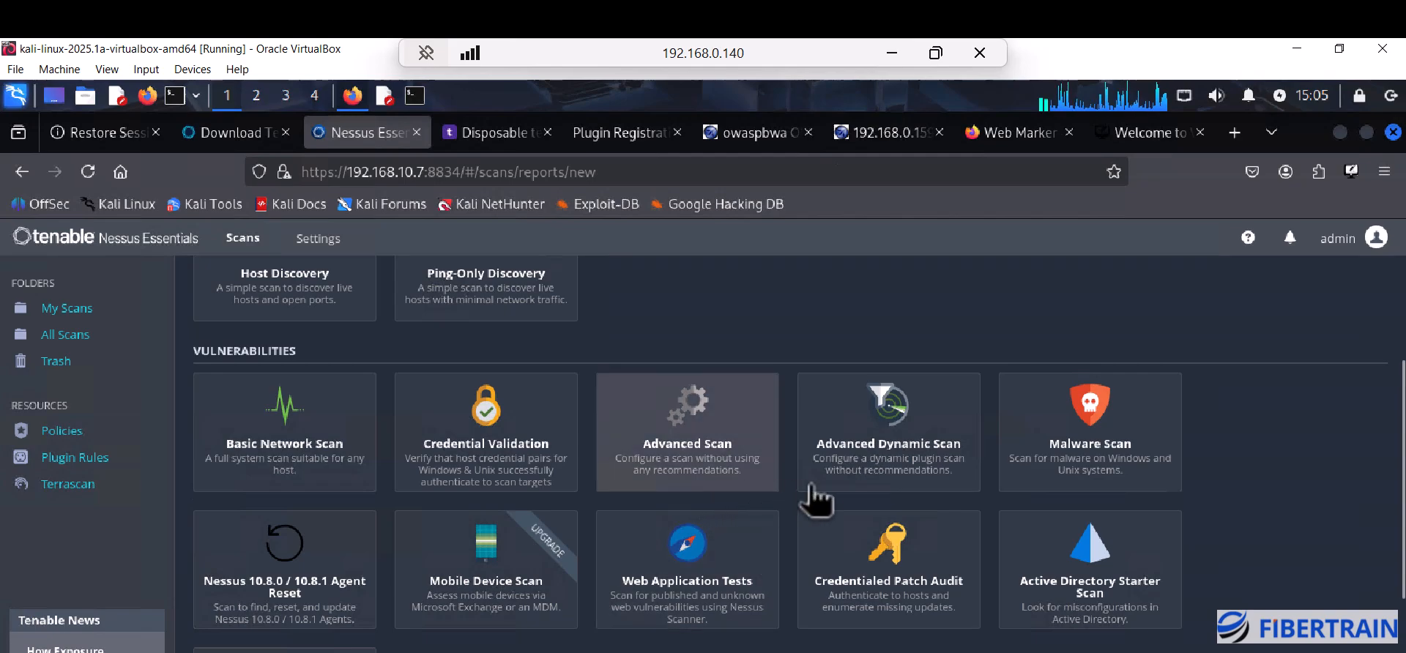